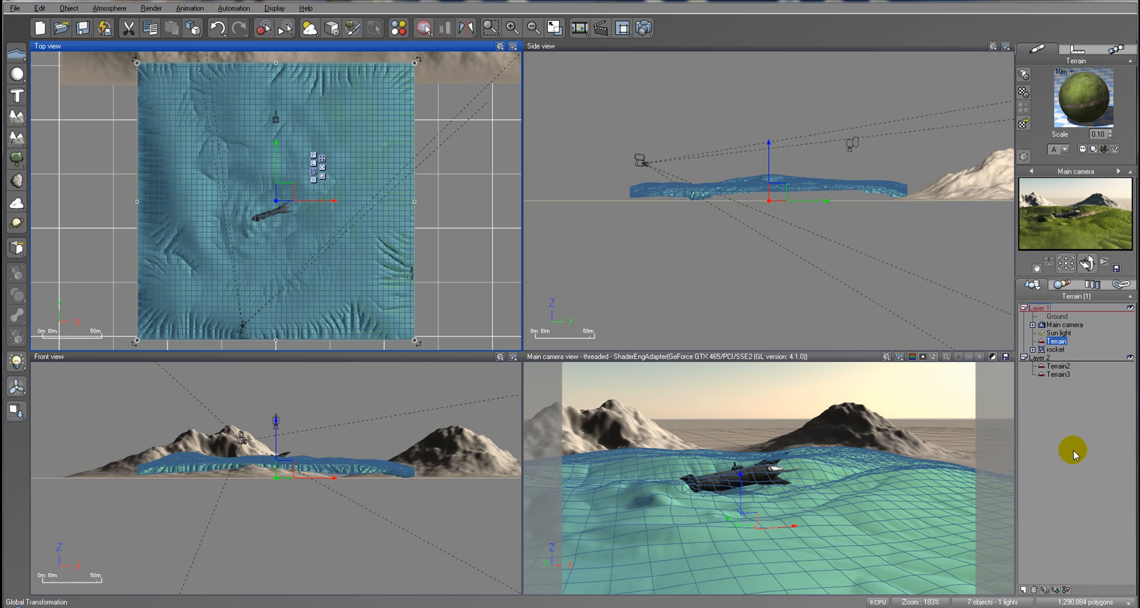
Step: Select Terrain2 and paste the copied green terrain material onto it
left_click(1058, 366)
right_click(1079, 113)
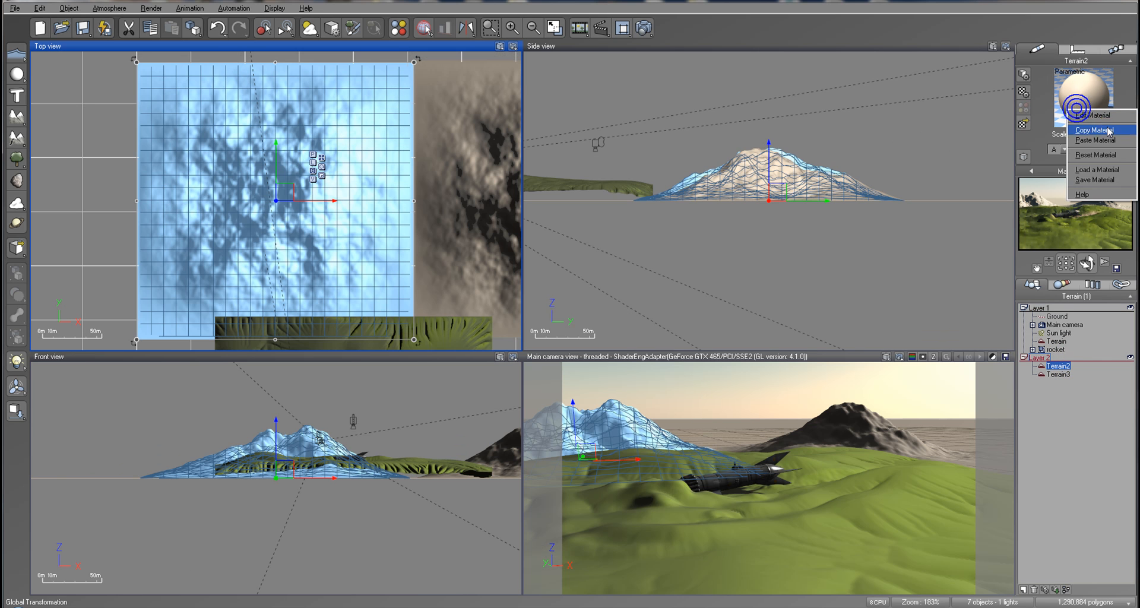
left_click(1076, 137)
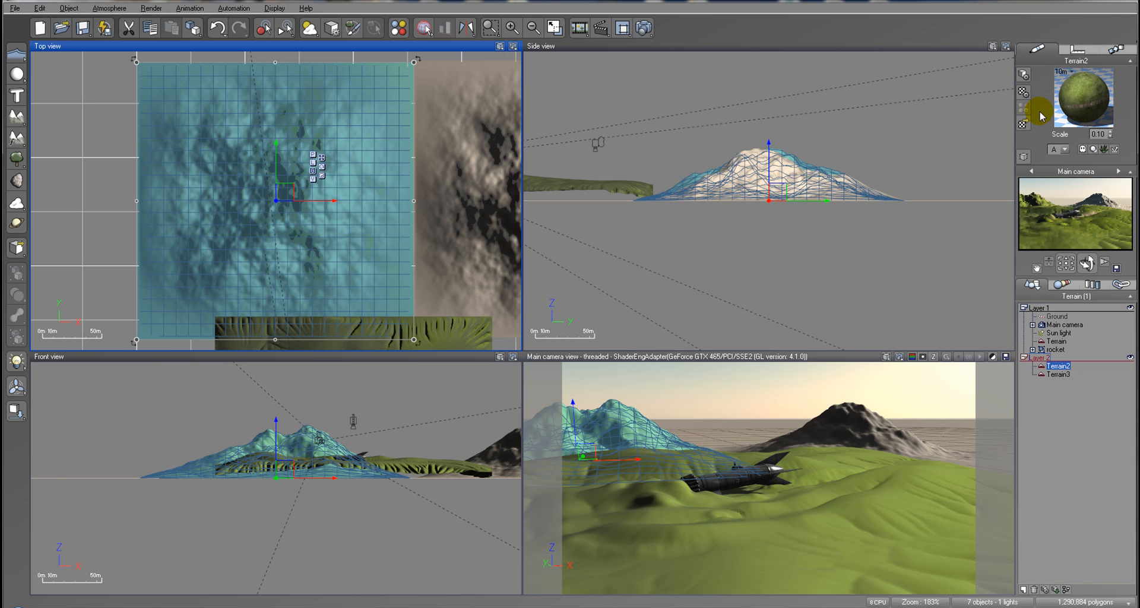
Step: In Terrain2's material, reset the distribution function of the Chipped with paths layer, check its influence of environment settings, and accept
double_click(1070, 95)
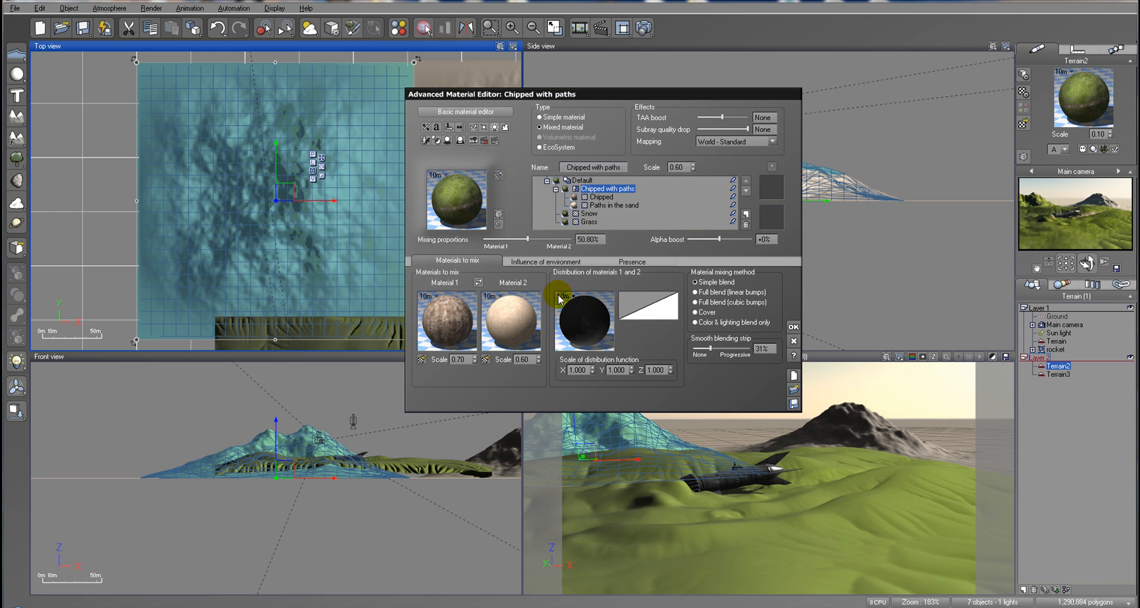
right_click(581, 323)
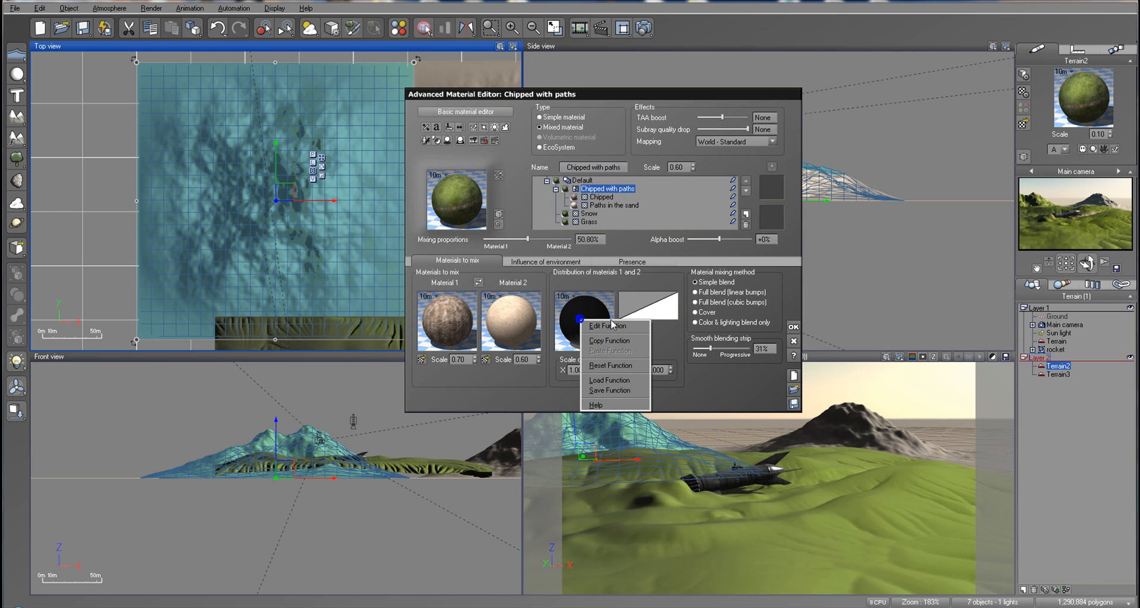
left_click(621, 371)
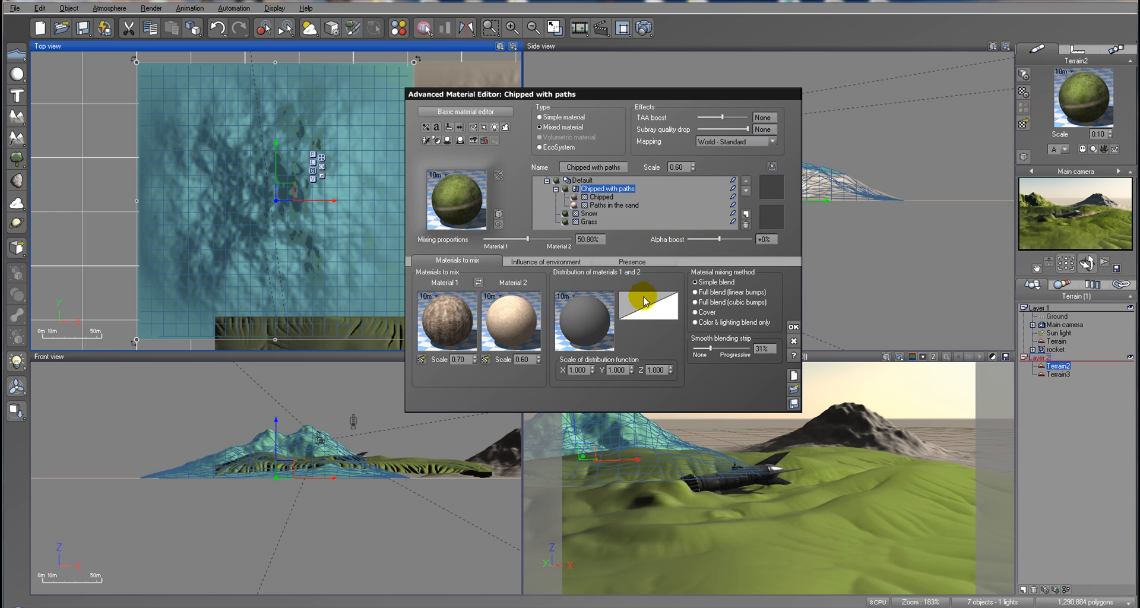
left_click(538, 261)
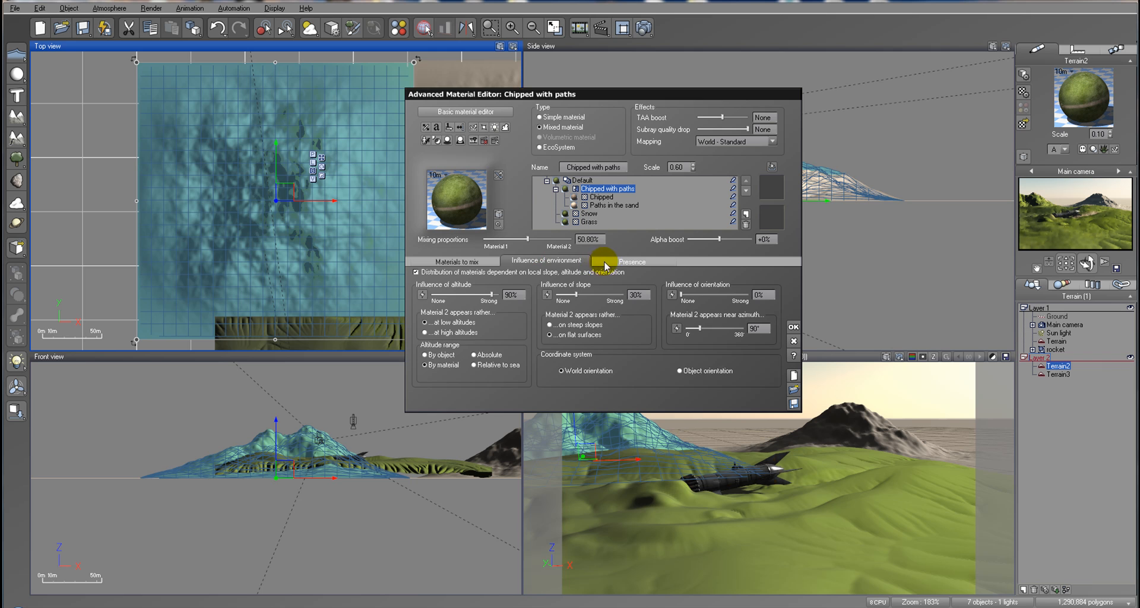
left_click(445, 261)
left_click(794, 327)
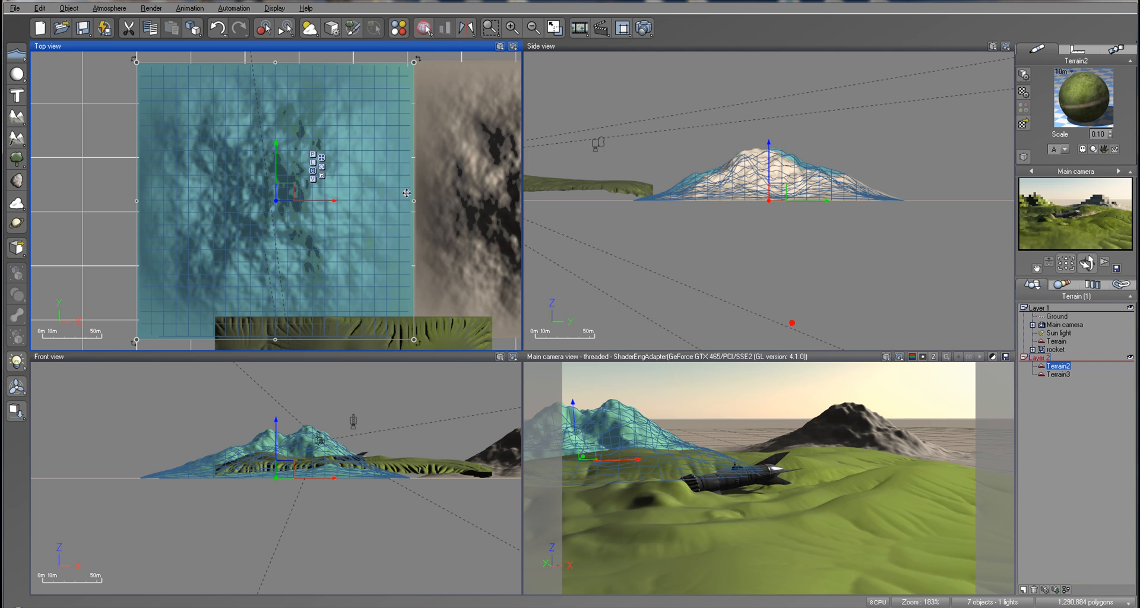
Step: Open Terrain2 for editing without resampling its distribution map, and make Snow the active paint material
right_click(387, 149)
left_click(447, 367)
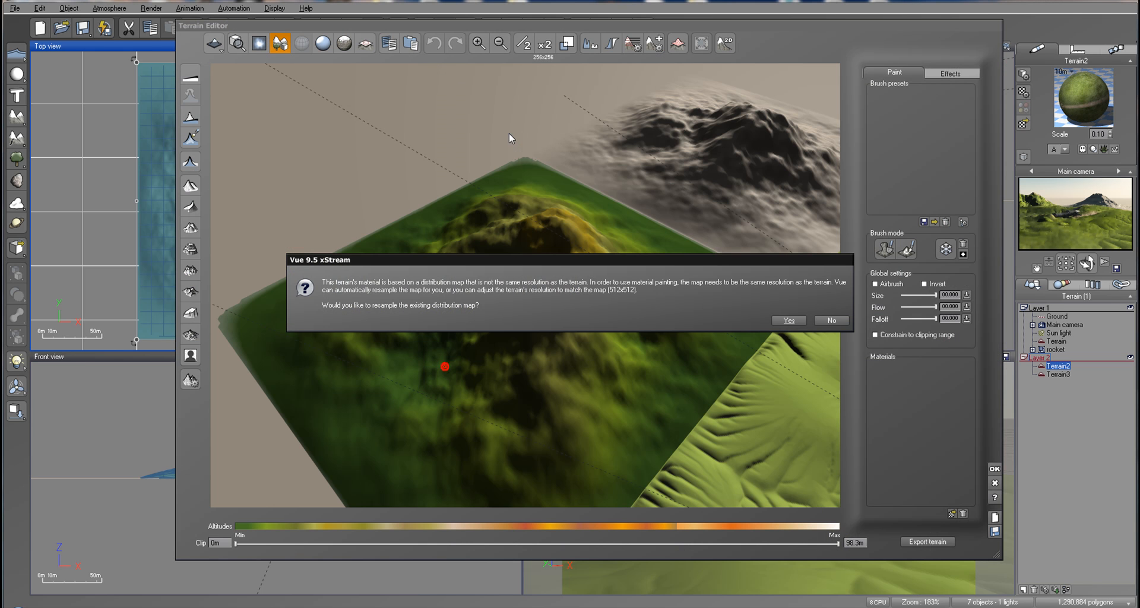
left_click(828, 321)
mouse_move(661, 301)
right_mouse_down()
mouse_move(578, 302)
mouse_move(573, 255)
mouse_move(577, 276)
right_mouse_up()
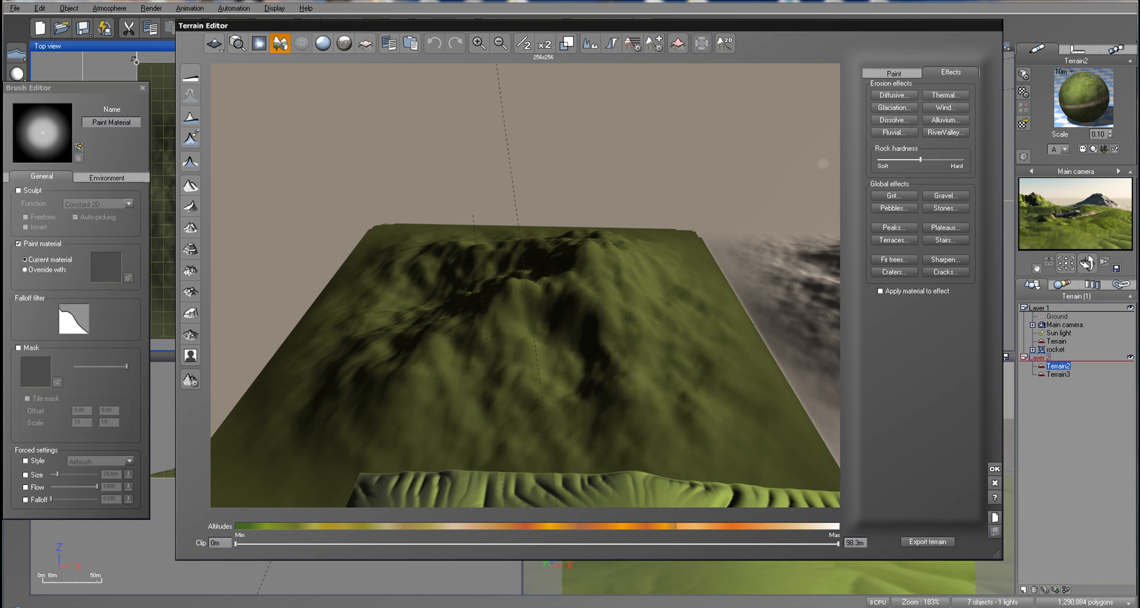
left_click(902, 75)
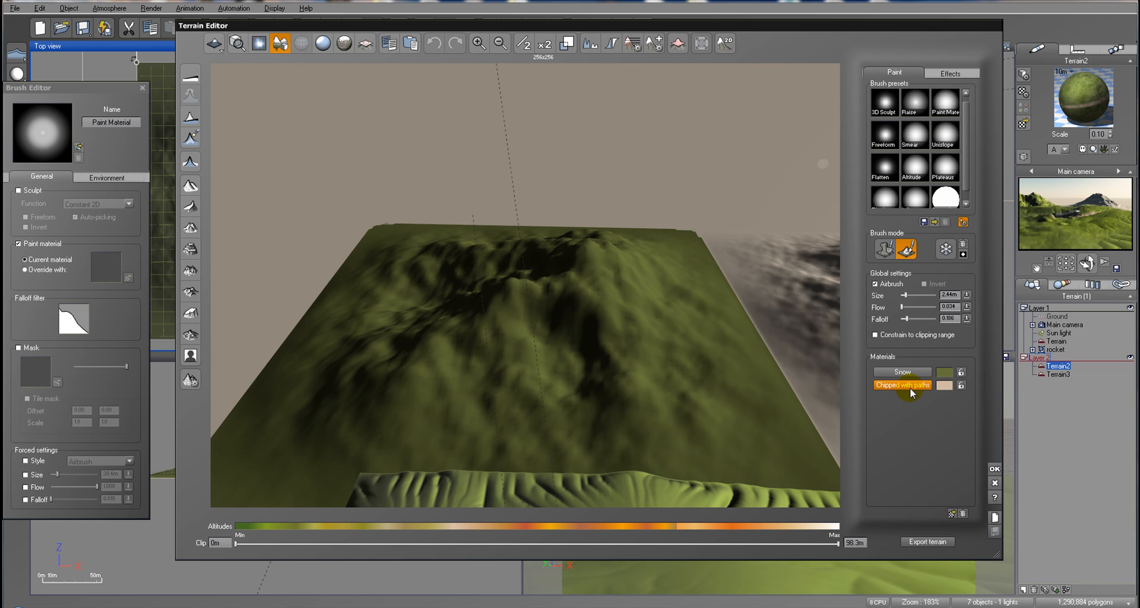
left_click(903, 372)
left_click(944, 72)
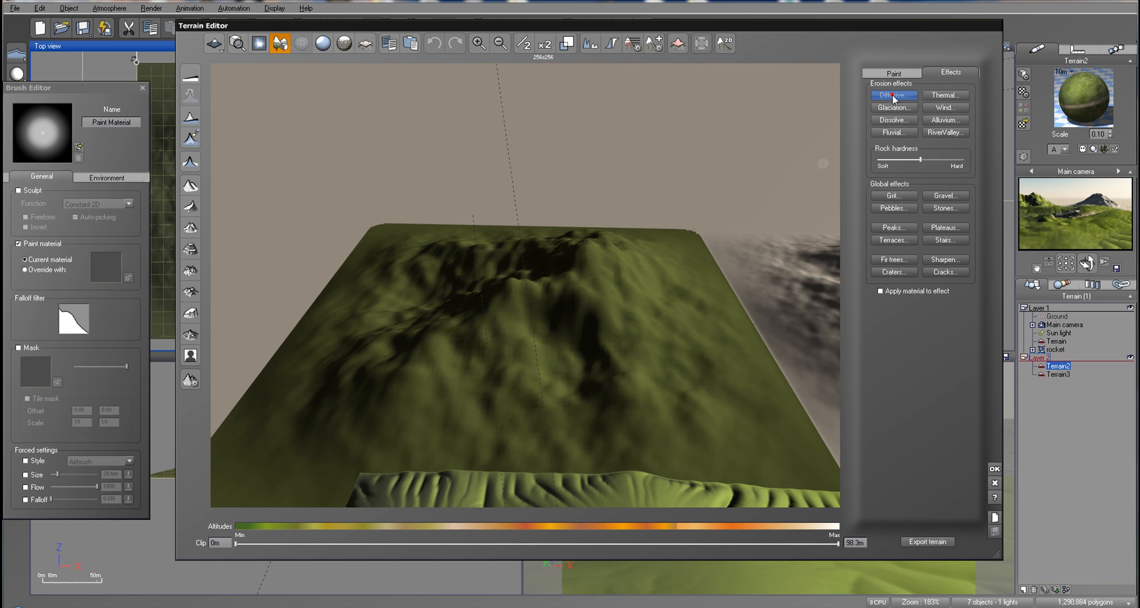
Step: Replace Terrain2's relief with generated peaks and apply diffusive erosion, working at 512x512 resolution
left_click(189, 89)
left_click(188, 212)
left_click_drag(547, 274, 557, 322)
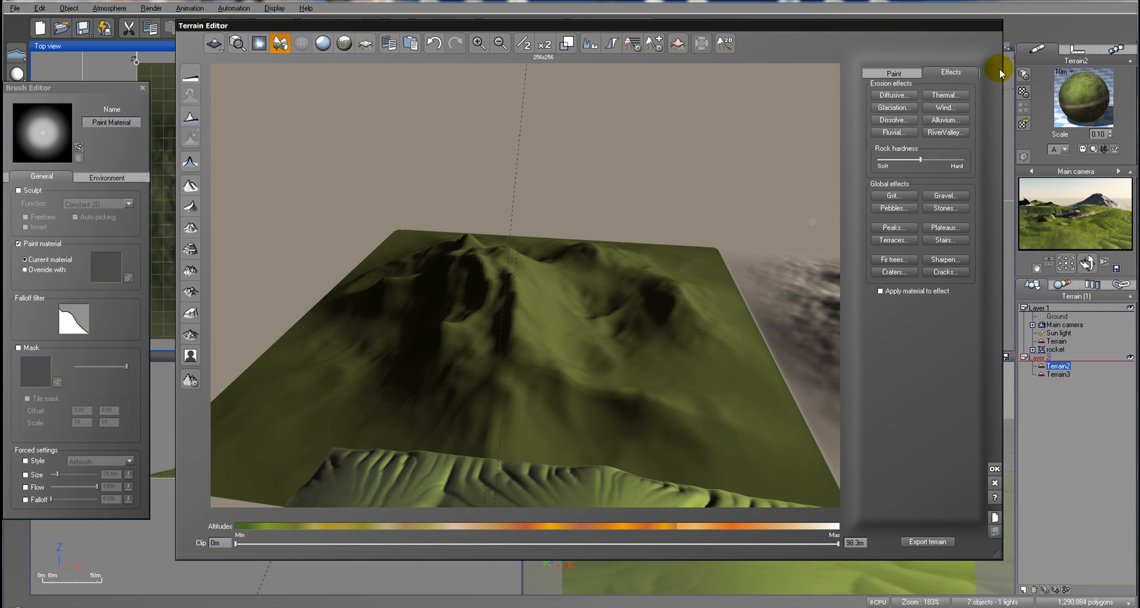
left_click(903, 96)
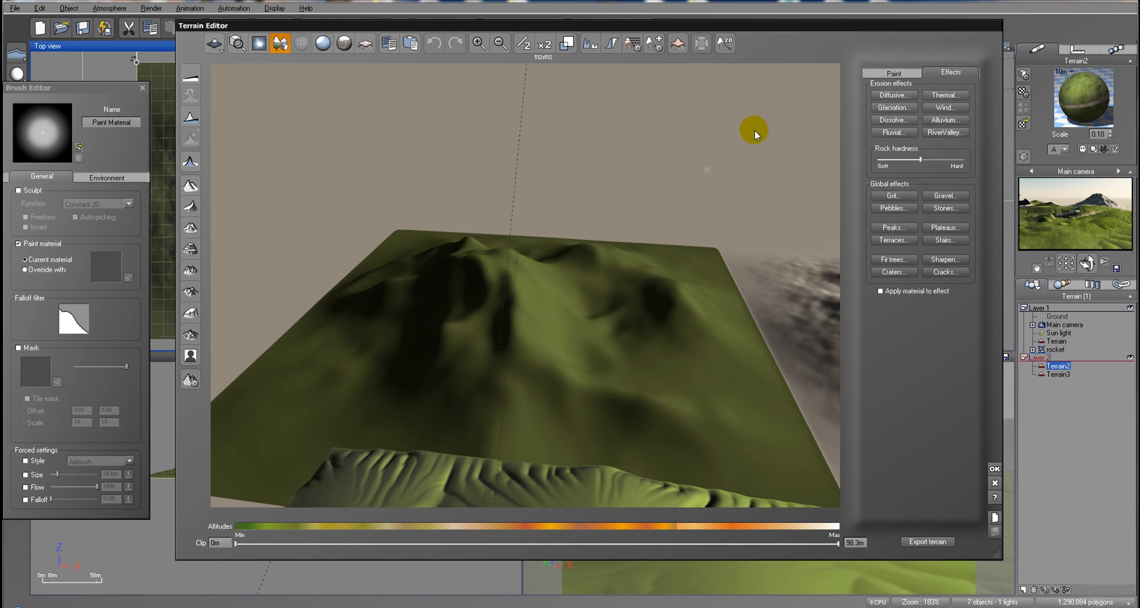
Step: Apply Dissolve erosion to Terrain2 so that the effect paints the Chipped with paths material, and accept the edited terrain
left_click(897, 70)
left_click(950, 294)
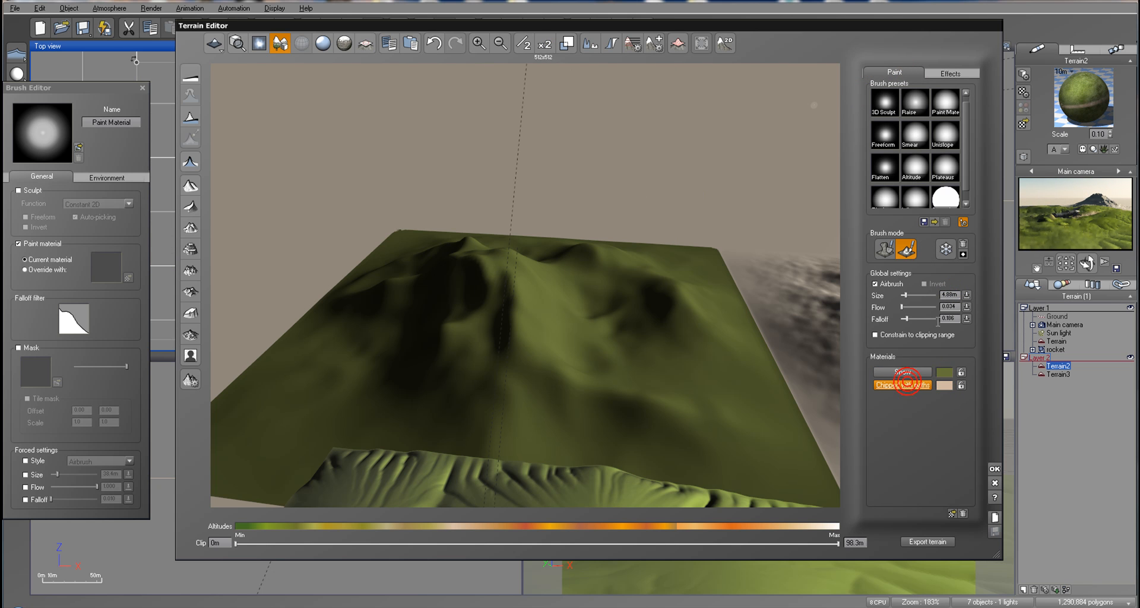
left_click(945, 72)
left_click(888, 291)
left_click(891, 120)
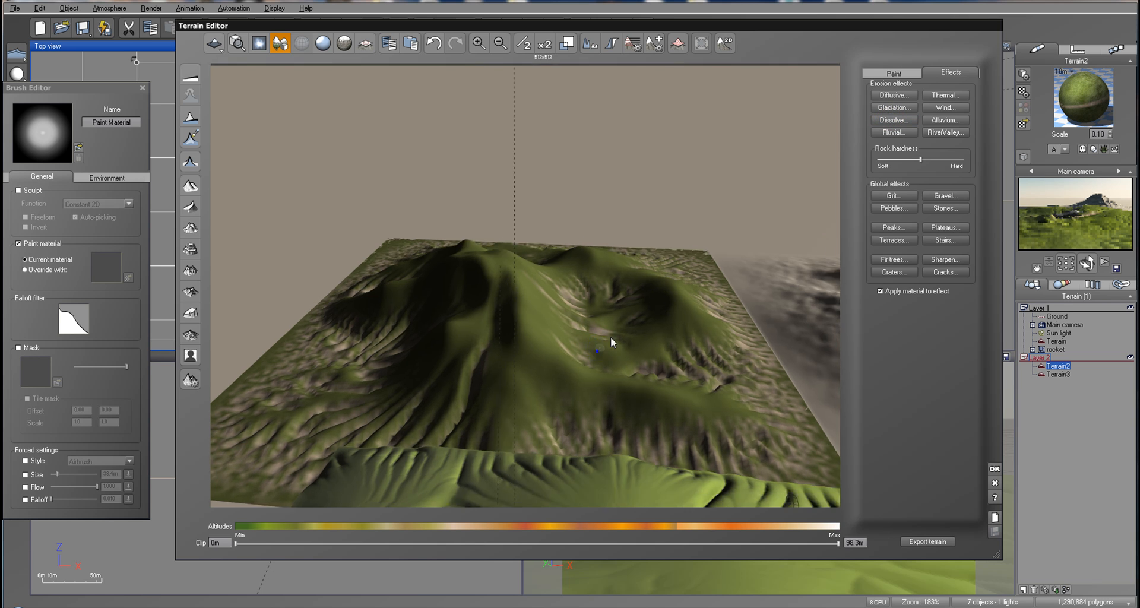
right_click_drag(611, 338, 971, 422)
left_click(996, 469)
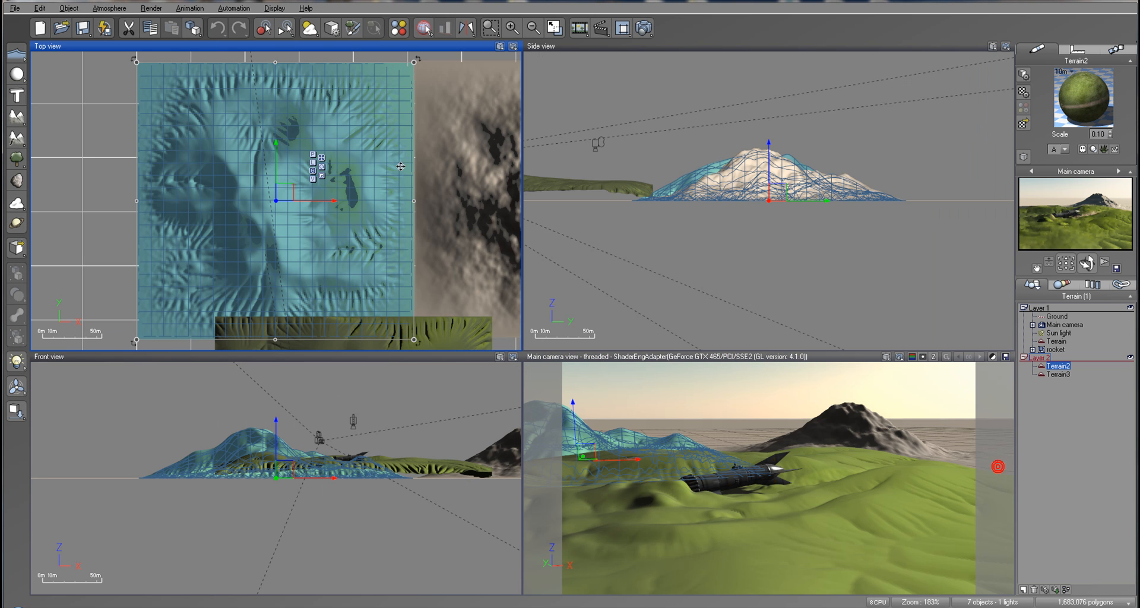
Step: Widen Terrain2 on both sides along the X axis and shift it slightly toward positive X and Y
left_click_drag(414, 200, 464, 201)
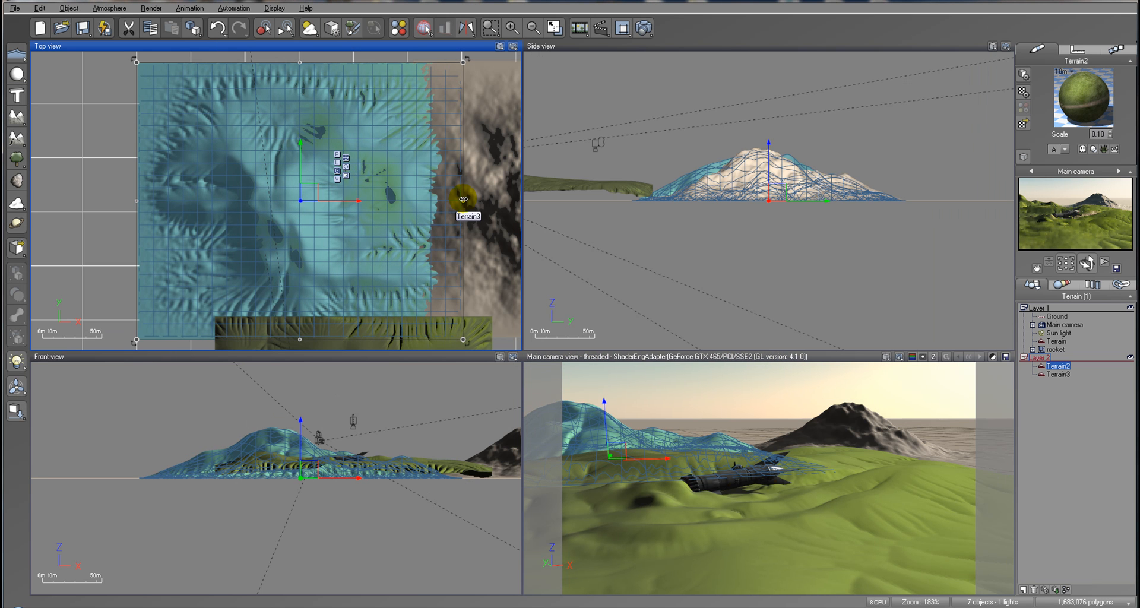
left_click_drag(137, 201, 102, 201)
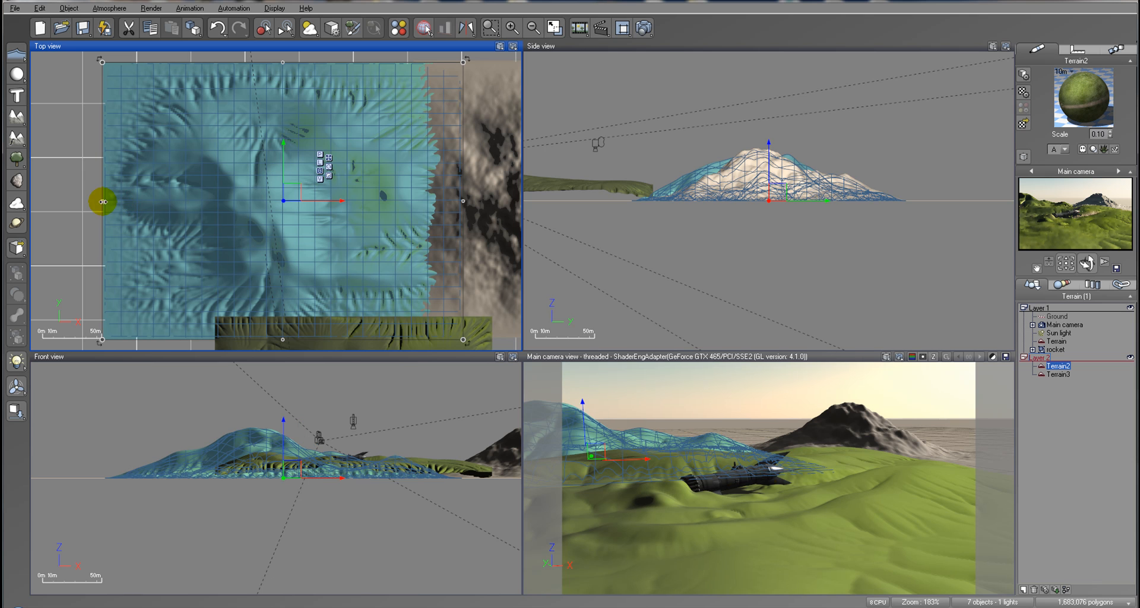
left_click_drag(292, 195, 334, 176)
right_click_drag(488, 233, 352, 231)
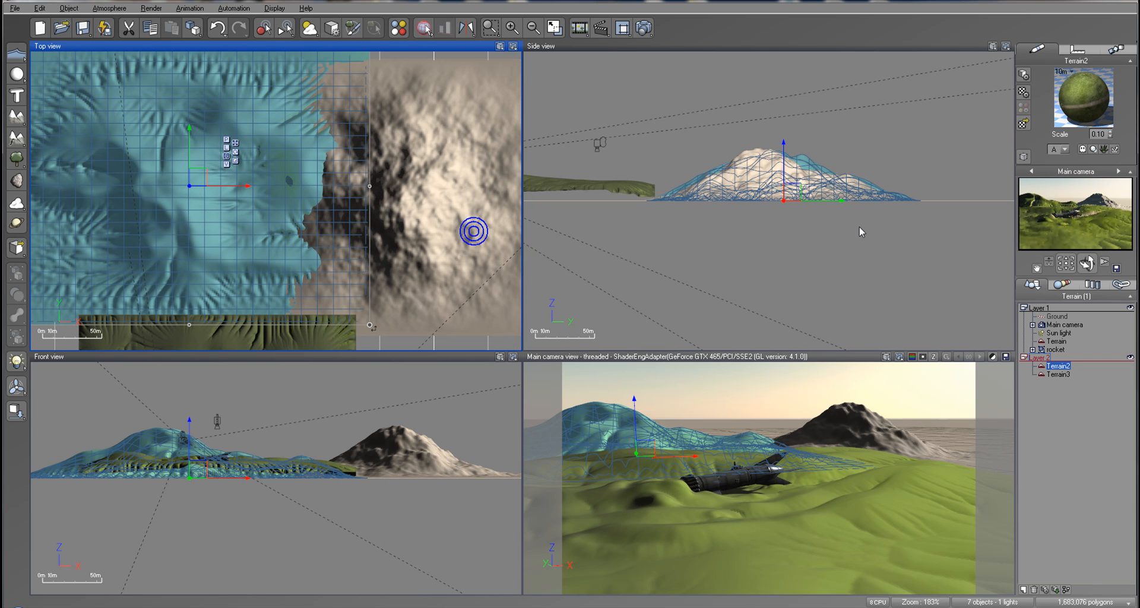
Step: Copy Terrain2's material and paste it onto Terrain3
left_click(1072, 72)
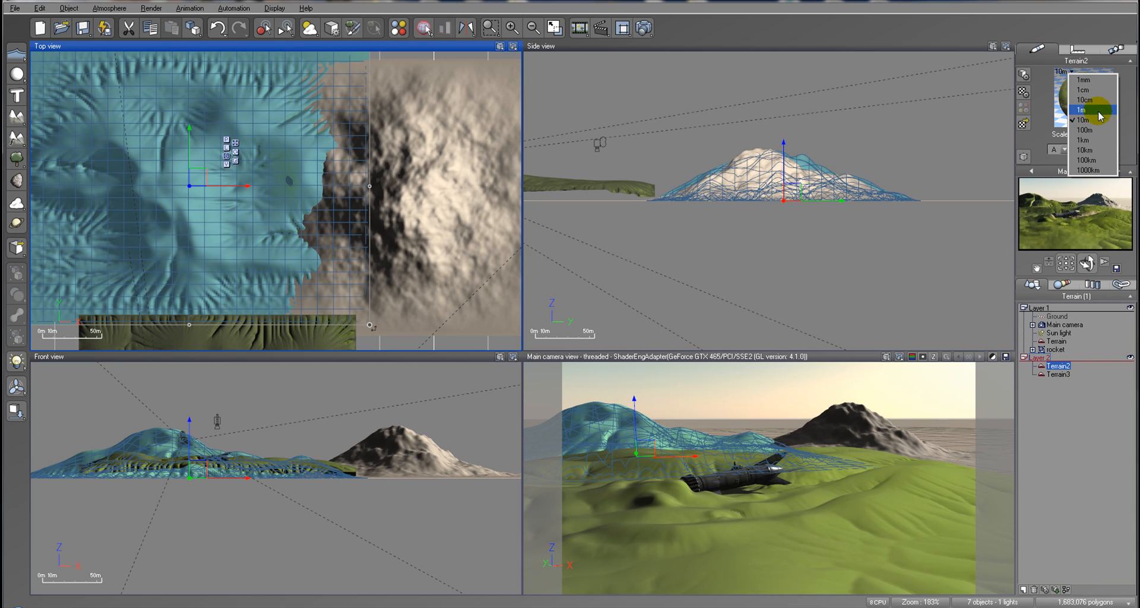
right_click(1056, 102)
left_click(1048, 124)
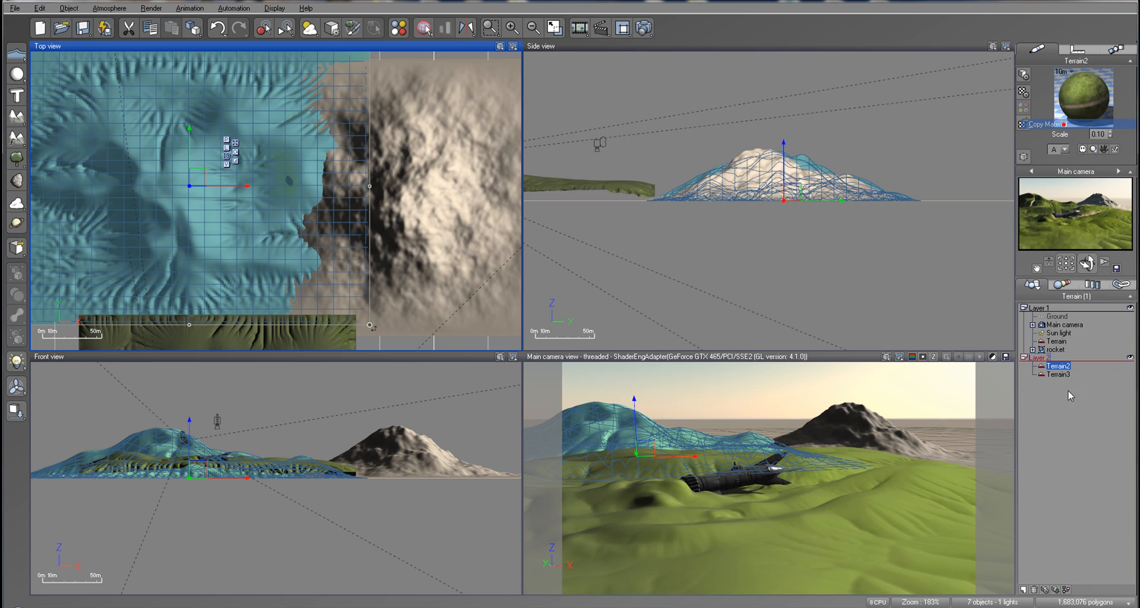
left_click(1059, 374)
right_click(1068, 106)
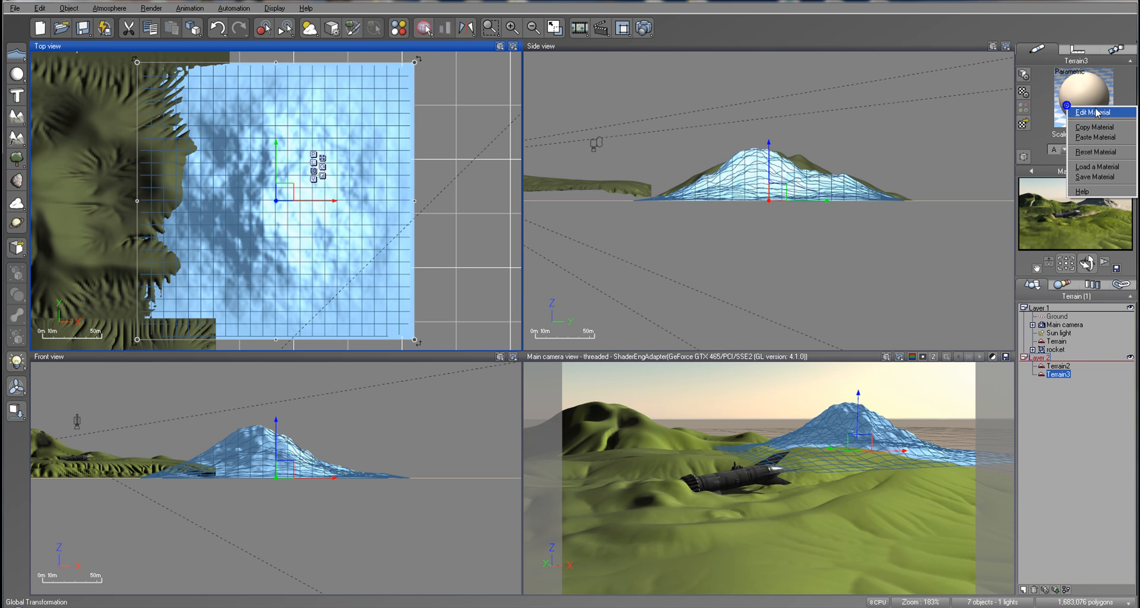
left_click(1101, 141)
Step: Enlarge Terrain3 along both horizontal axes and move it farther back behind Terrain2
scroll(254, 186, "down", 5)
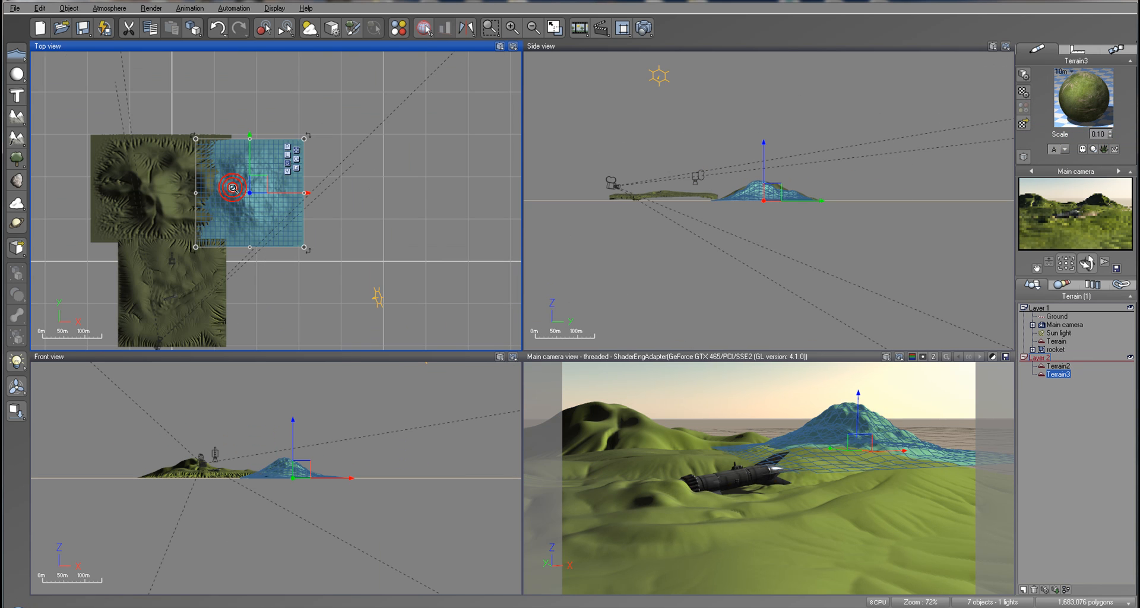
left_click_drag(304, 193, 253, 179)
left_click_drag(243, 247, 241, 254)
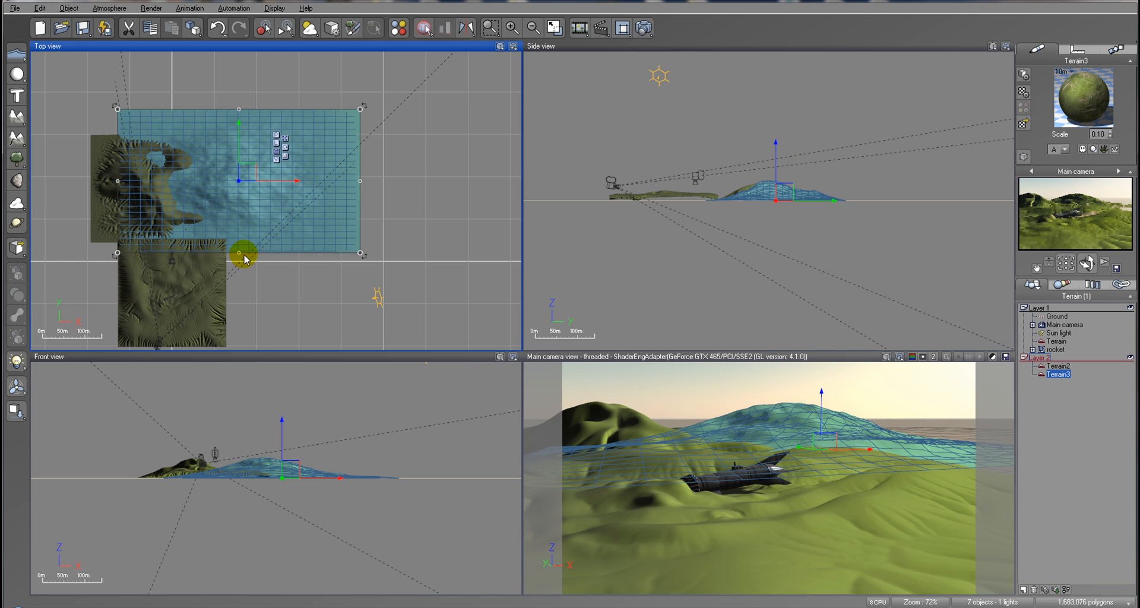
left_click_drag(246, 169, 255, 145)
Step: Open Terrain3 for editing without resampling its distribution map, and replace its relief with generated lunar craters
right_click(267, 178)
left_click(337, 394)
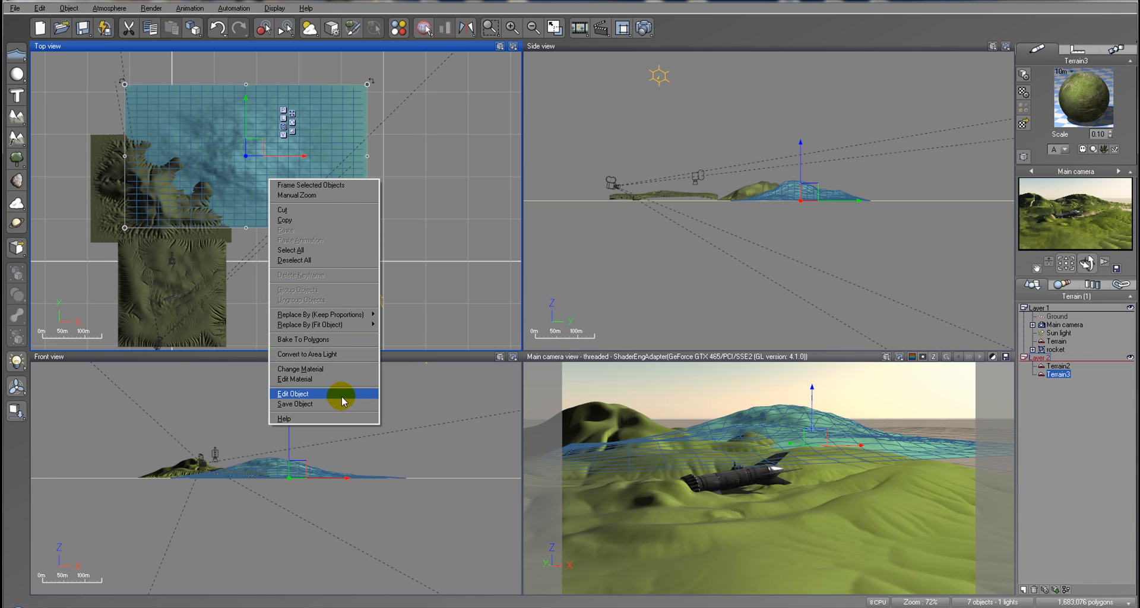
left_click(850, 320)
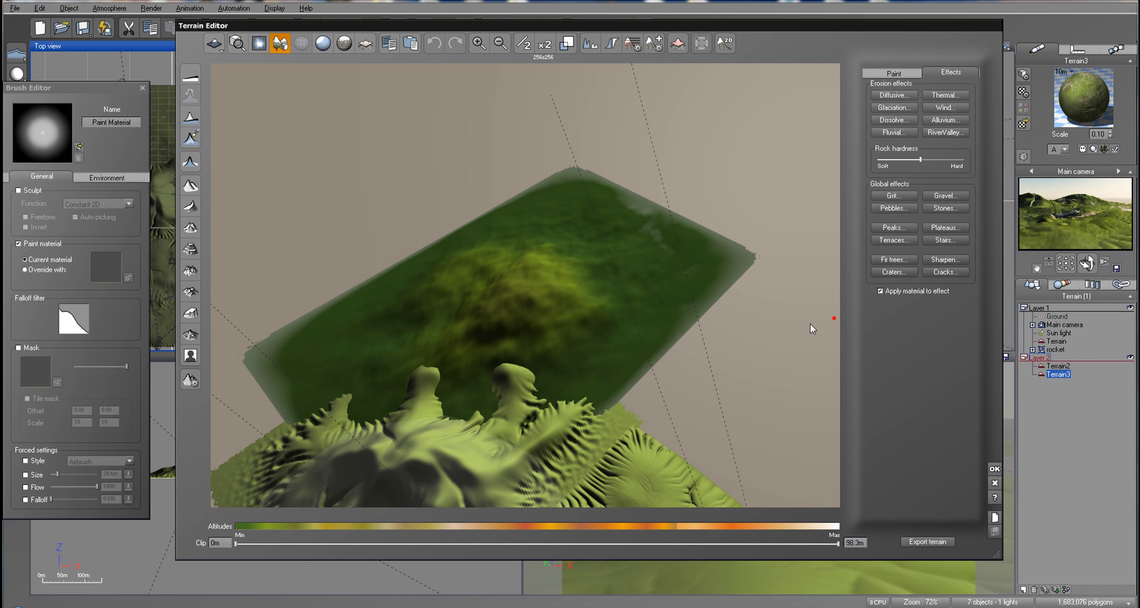
left_click(194, 80)
left_click(190, 334)
right_click_drag(630, 290, 550, 291)
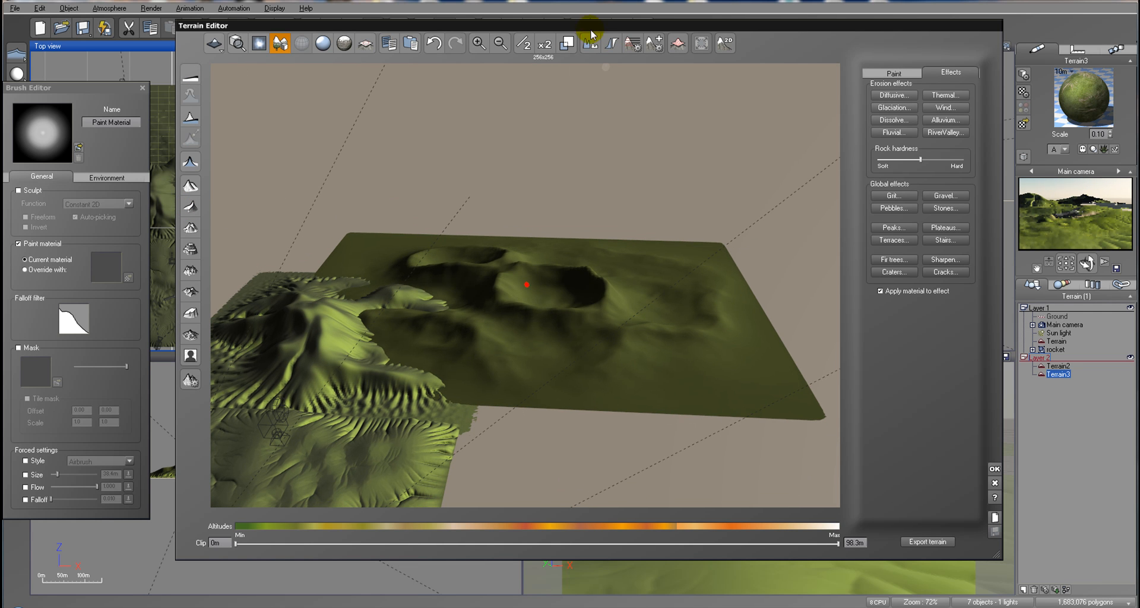
Step: Double Terrain3's resolution to 512x512 and generate peaks on top of the cratered relief
left_click(546, 45)
left_click(189, 206)
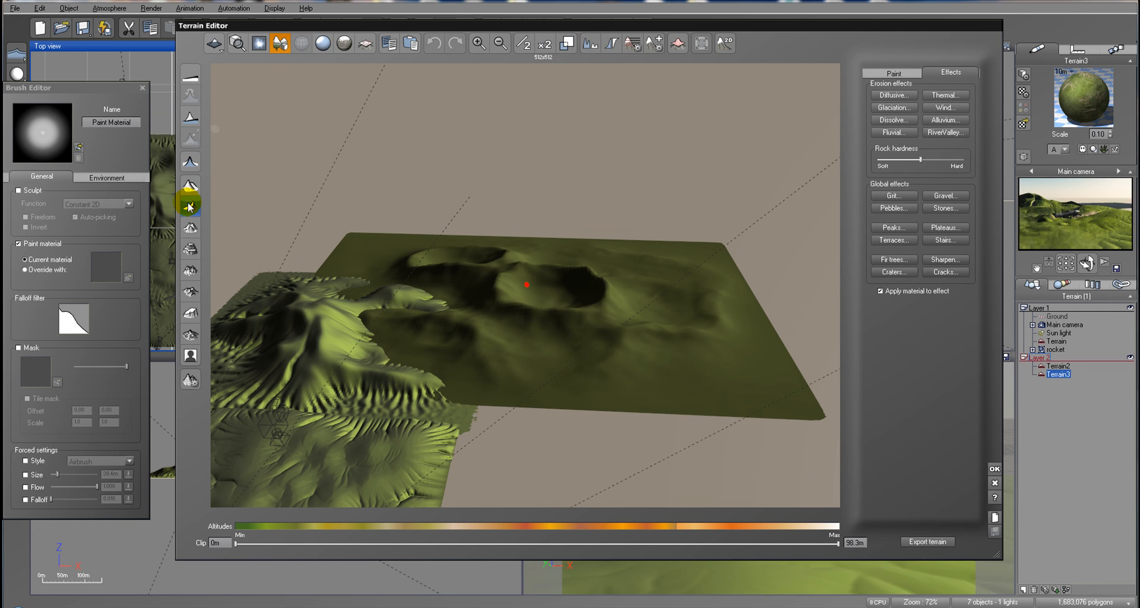
left_click(189, 204)
right_click_drag(583, 336, 603, 313)
left_click(188, 208)
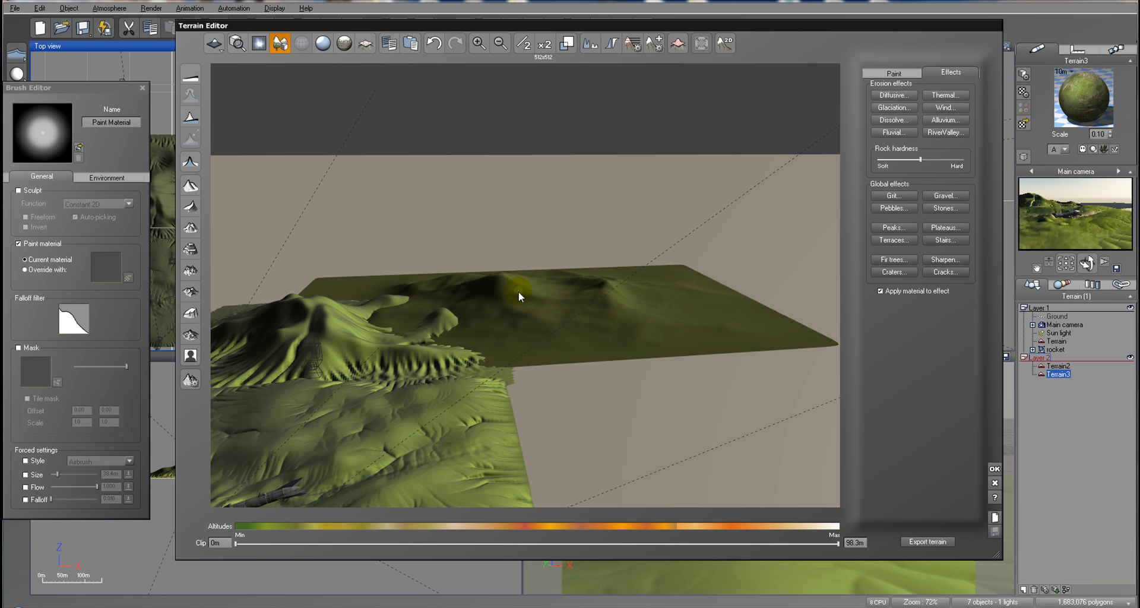
right_click_drag(518, 291, 510, 352)
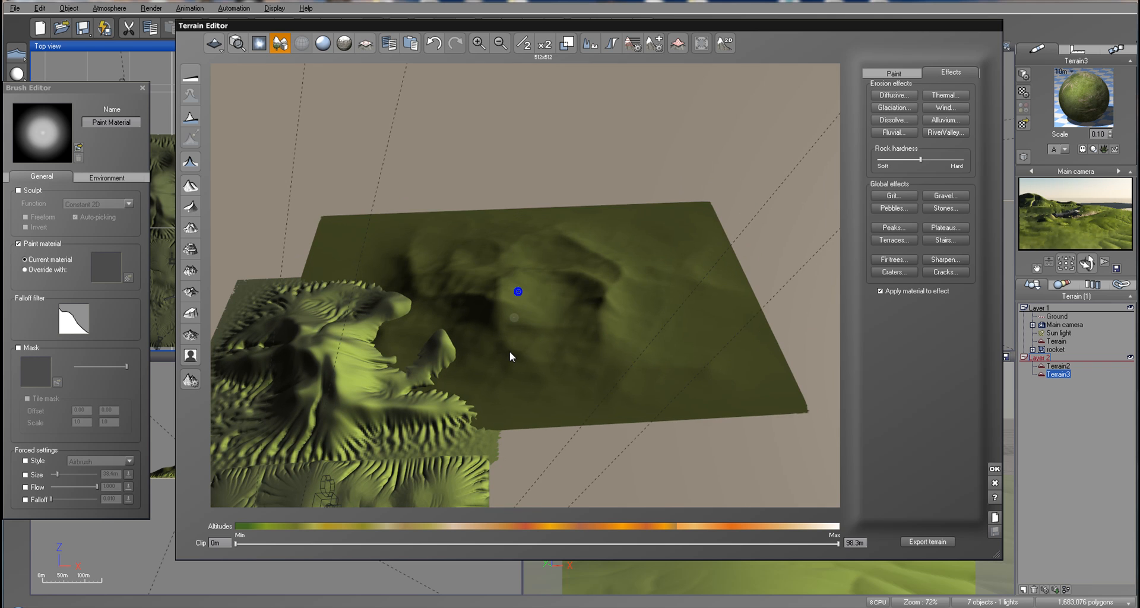
Step: Make Snow the active paint material for Terrain3 and apply diffusive erosion with the material applied to the effect
left_click(896, 73)
left_click(903, 373)
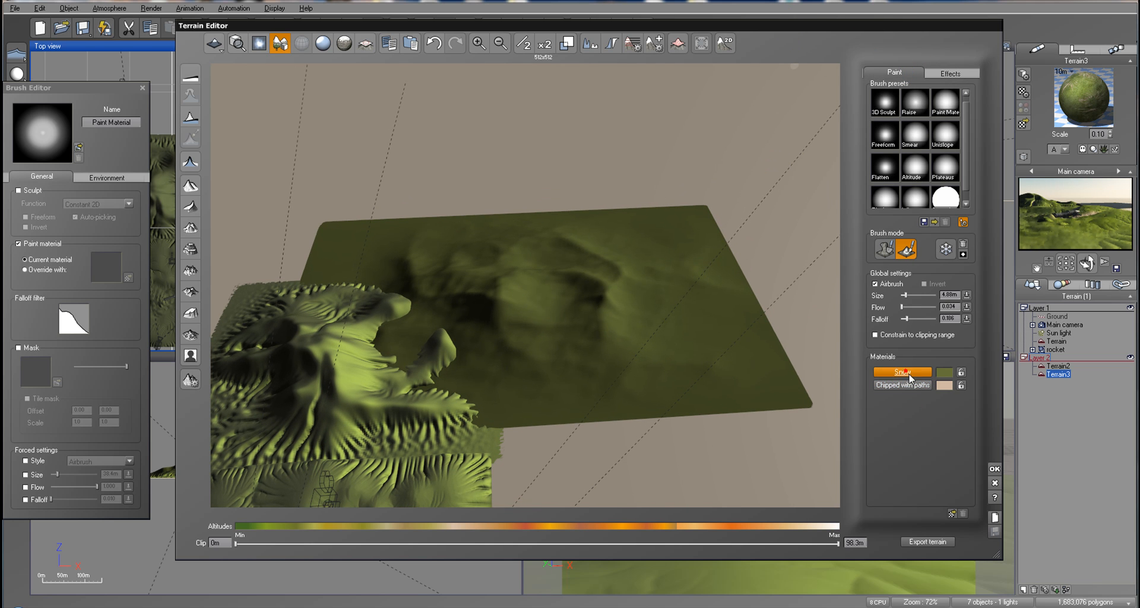
left_click(946, 73)
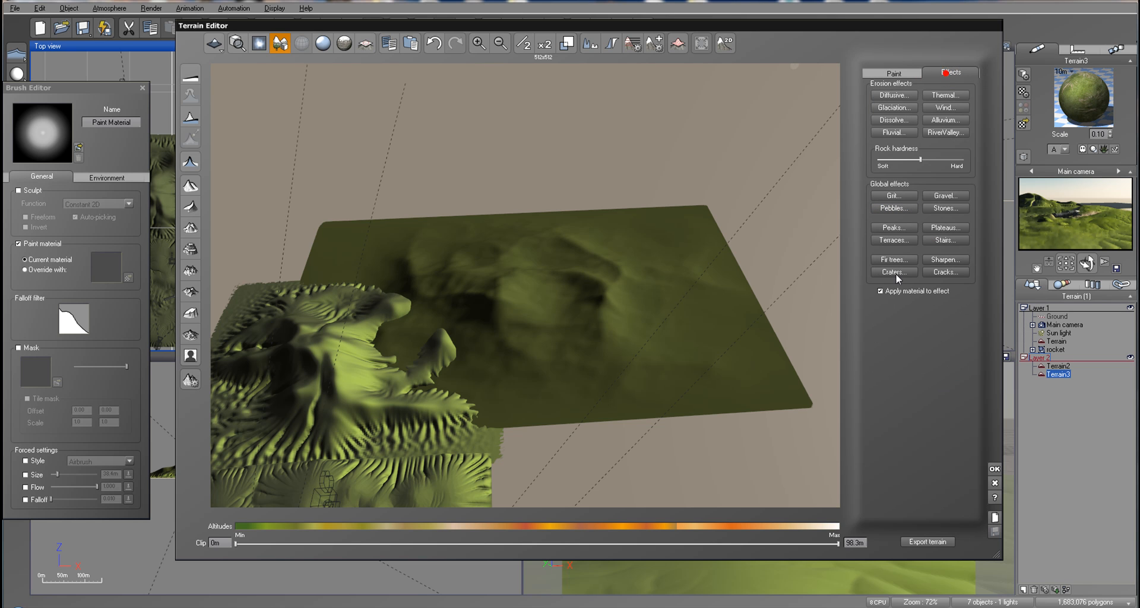
left_click(897, 98)
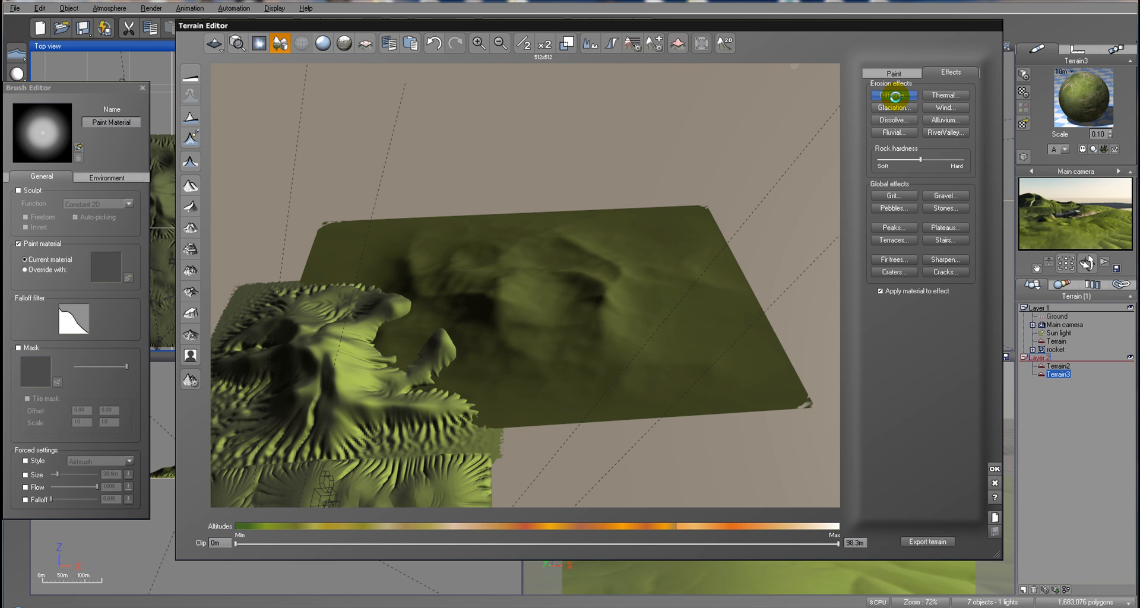
left_click(904, 69)
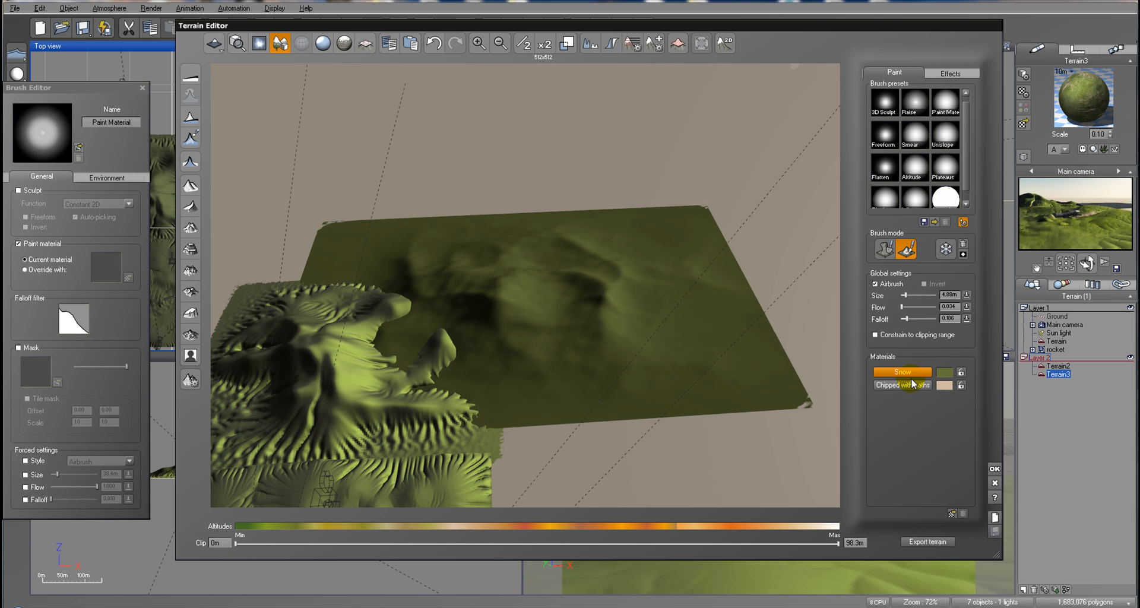
left_click(963, 75)
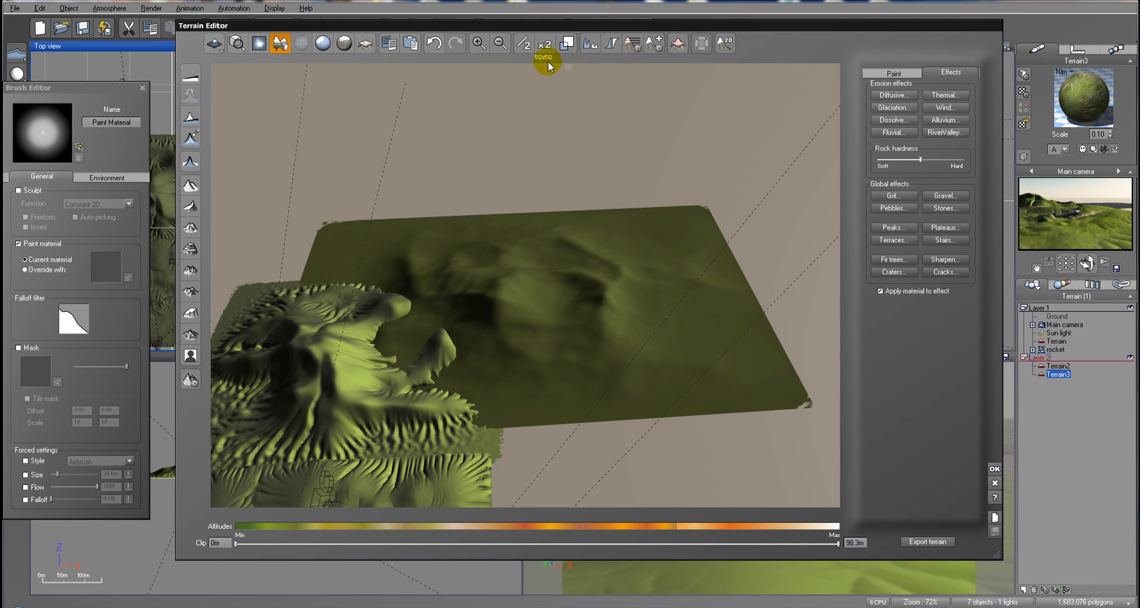
Step: Erode Terrain3 with repeated Dissolve passes, applying the material to the effect, and accept the terrain edits
left_click(894, 121)
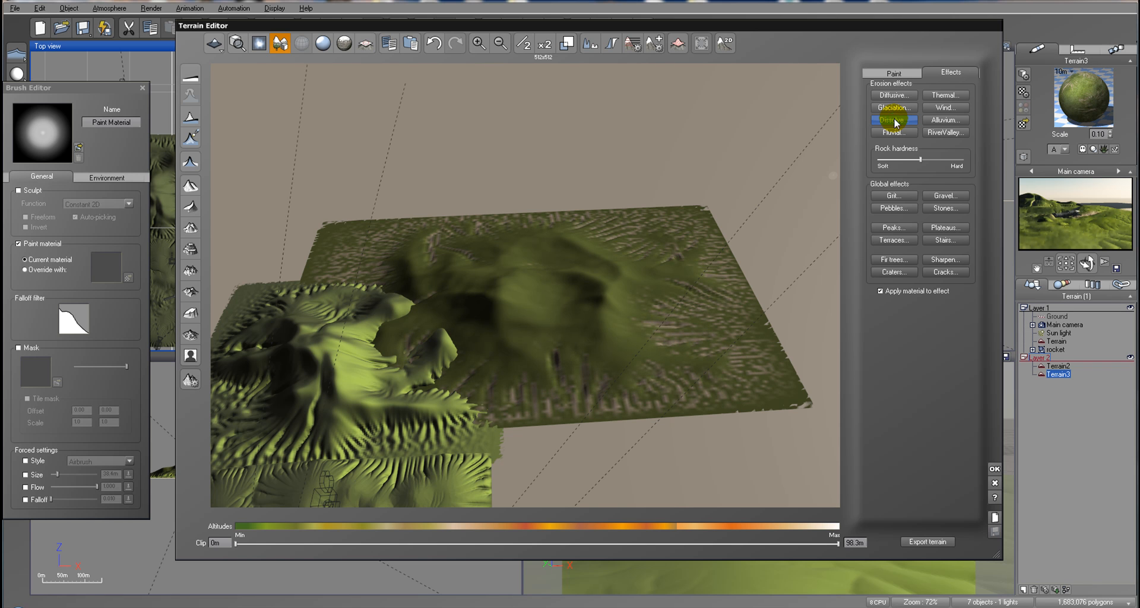
left_click(893, 119)
left_click(894, 119)
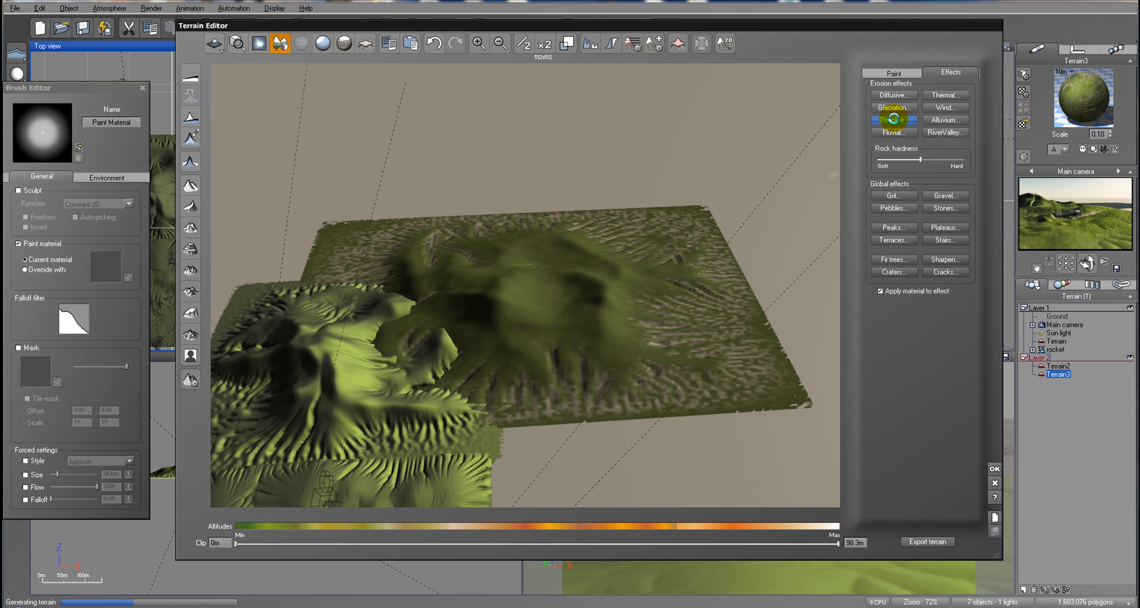
left_click(894, 119)
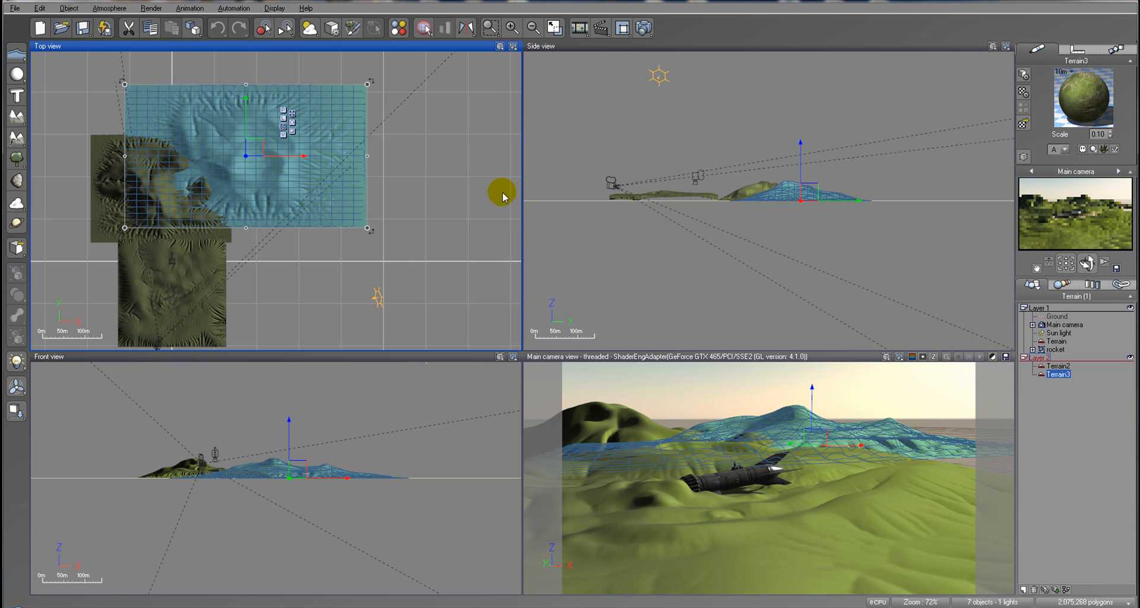
Step: Render the main camera view, accept the post render options and close the finished render
left_click(644, 28)
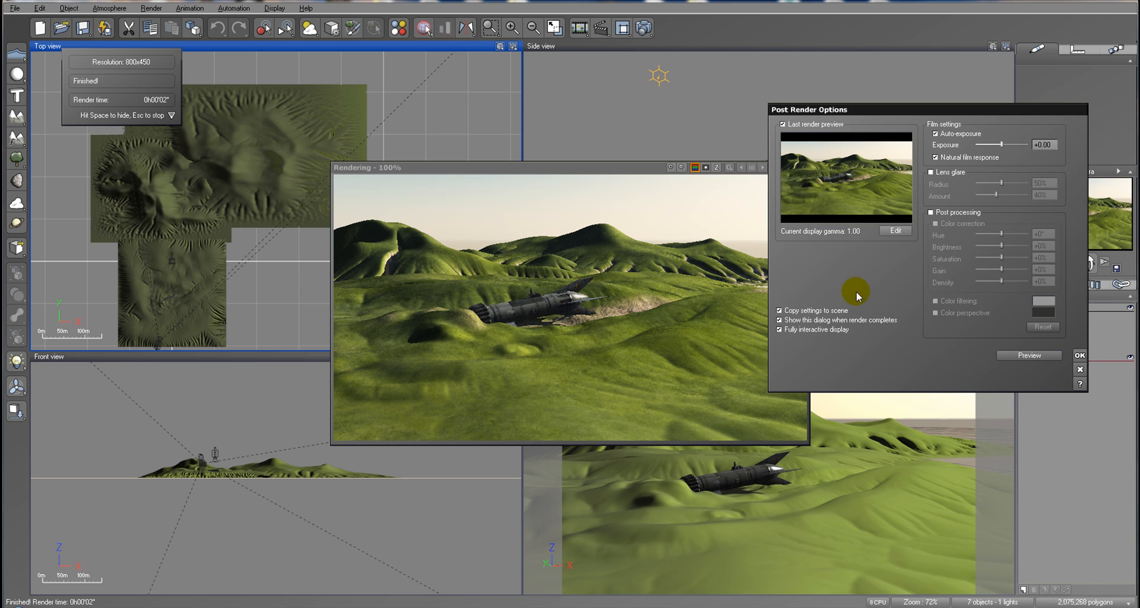
left_click(1079, 355)
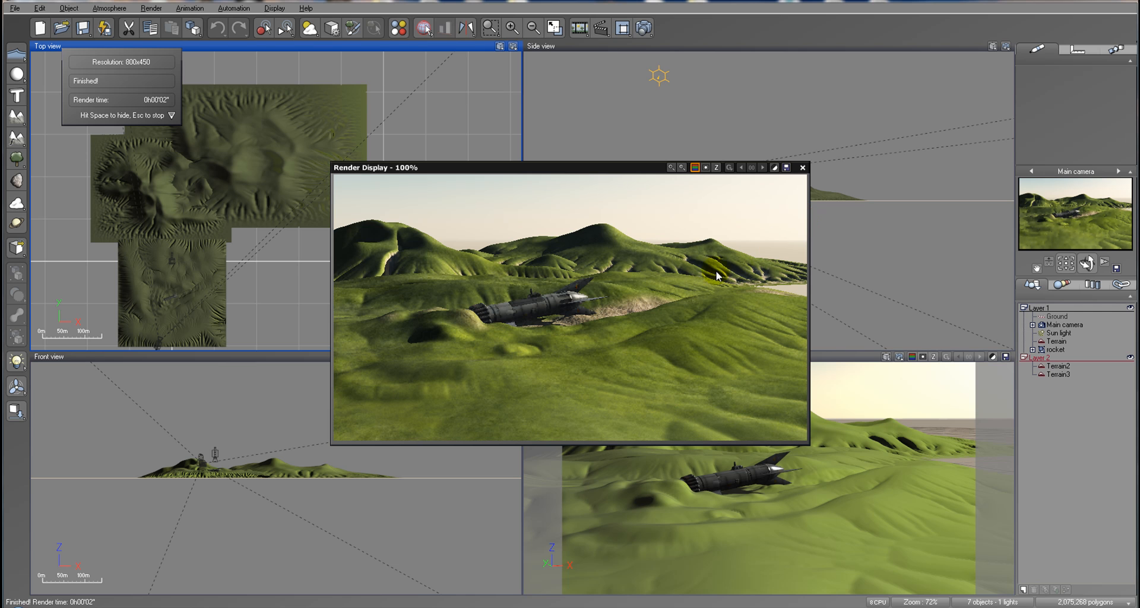
left_click(803, 167)
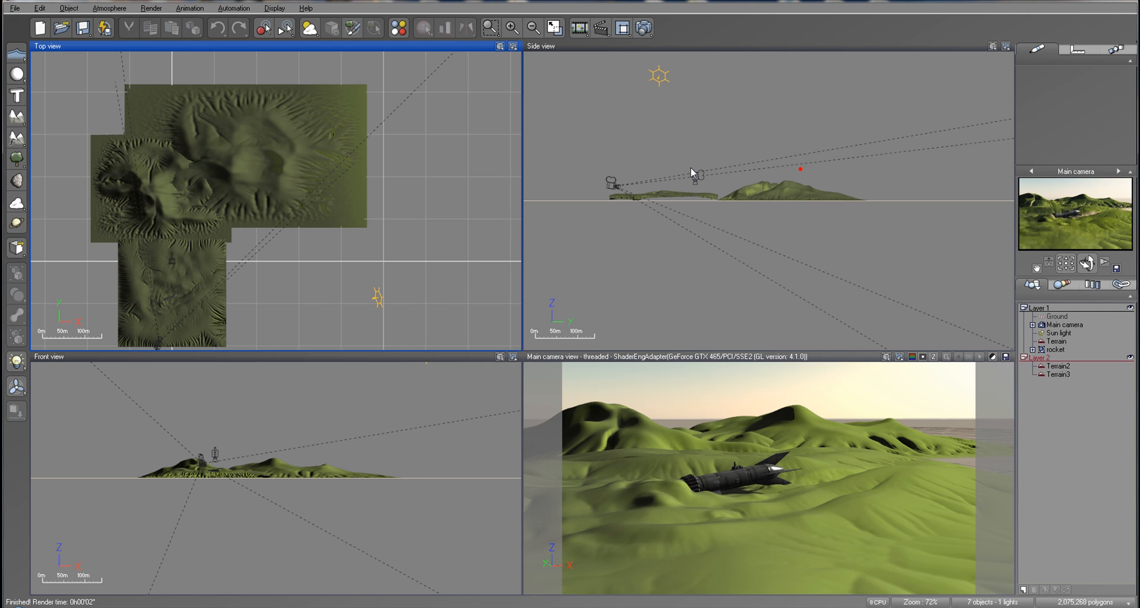
Step: Move Terrain3 slightly left along the X axis in the top view and deselect it
left_click(256, 149)
left_click_drag(255, 148, 241, 147)
left_click(66, 234)
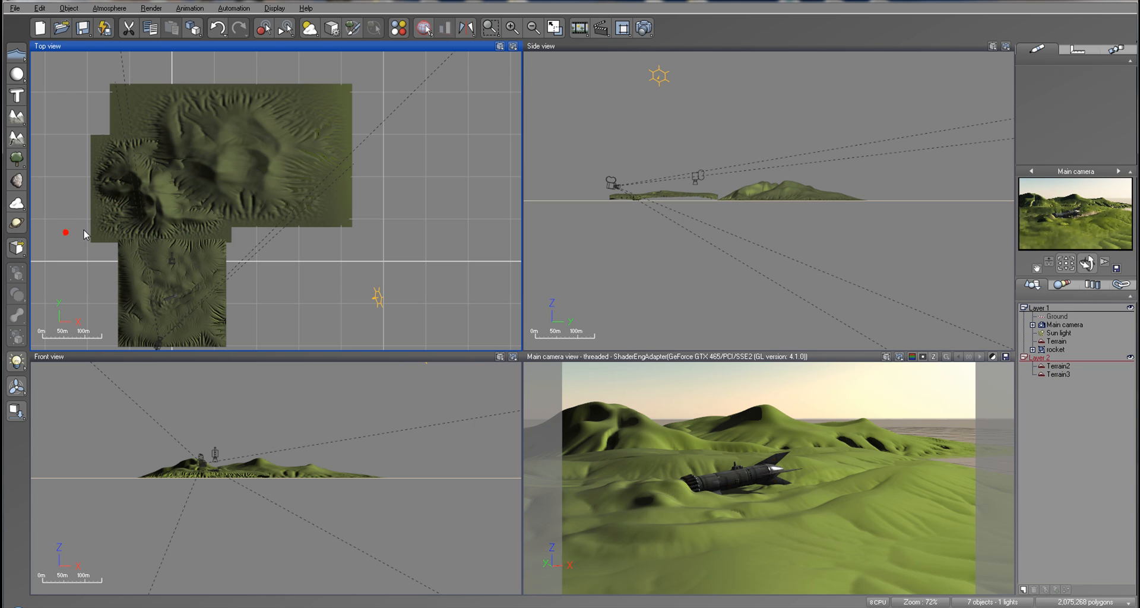
Step: Duplicate Terrain2 to the right side of the foreground terrain and lower the copy slightly into the ground
left_click(148, 205)
left_click_drag(167, 185, 294, 243, "alt")
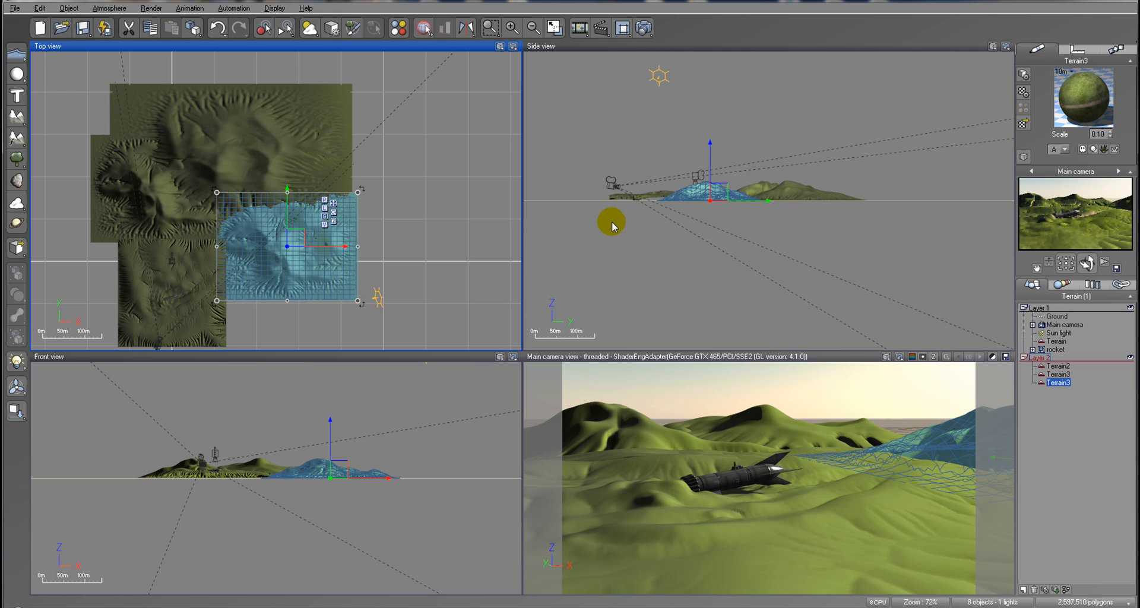
left_click(710, 177)
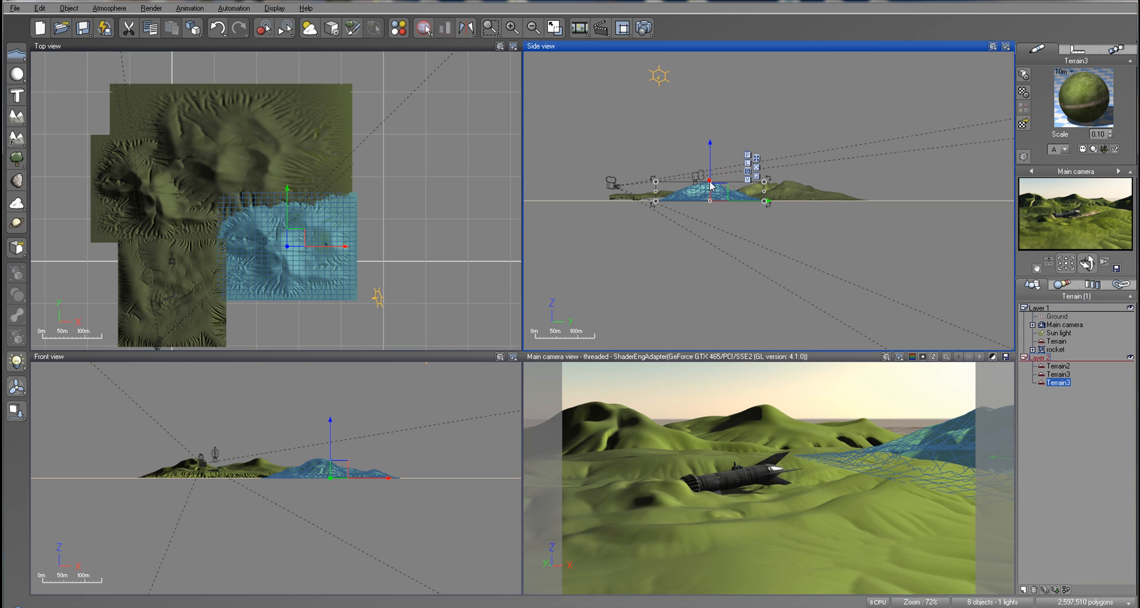
left_click_drag(711, 185, 710, 189)
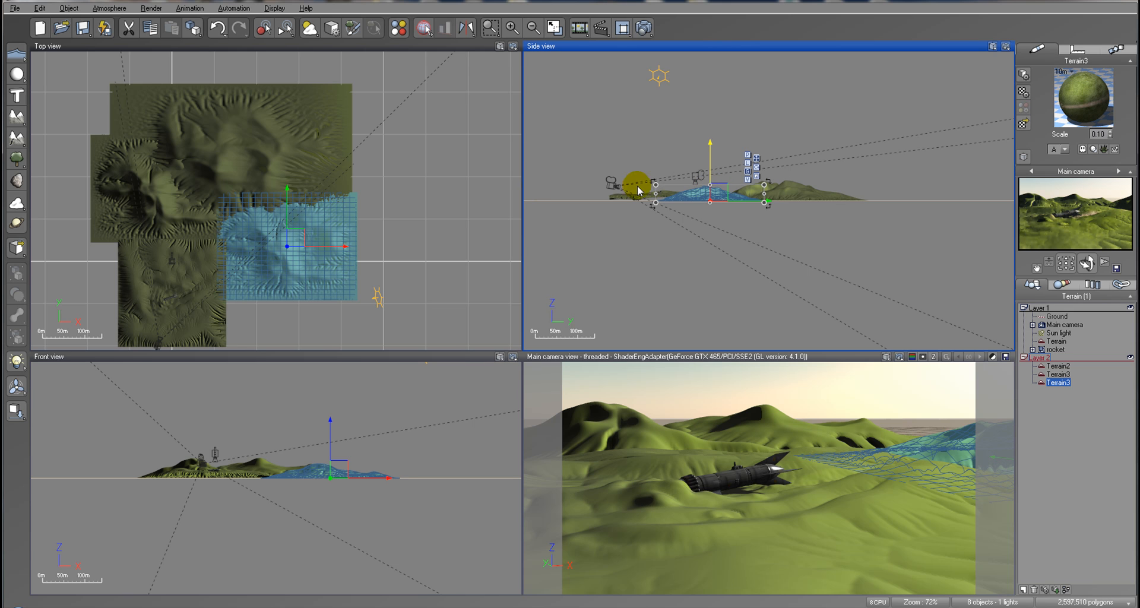
Step: Nudge the terrain copy's position in the top view and render the main camera view to check it
scroll(330, 254, "up", 5)
right_click_drag(349, 281, 320, 168)
left_click_drag(370, 180, 346, 173)
left_click(643, 27)
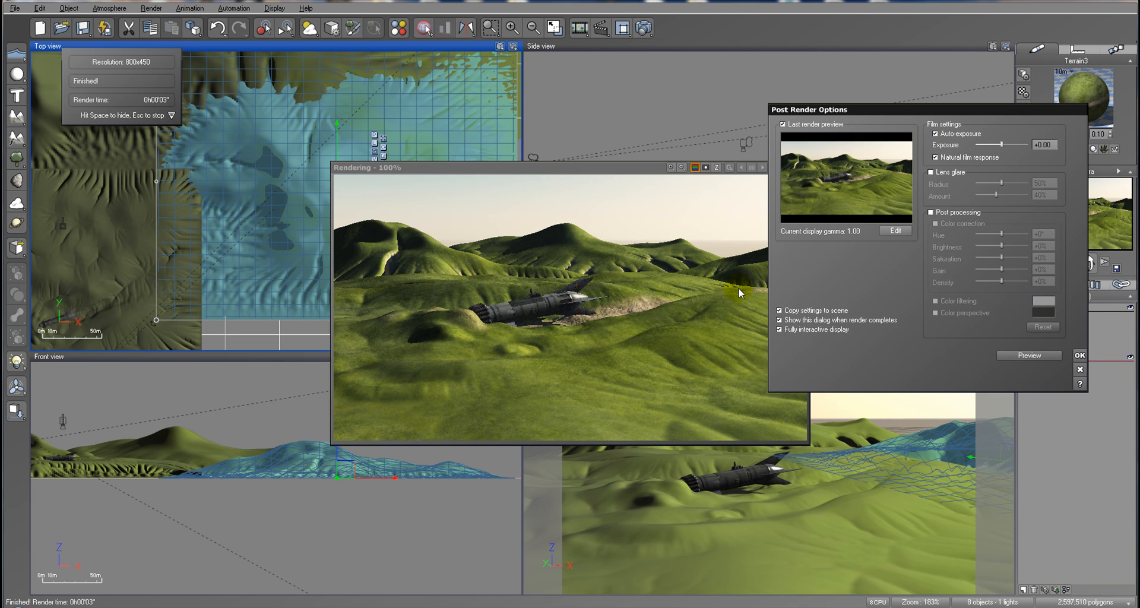
left_click(1080, 356)
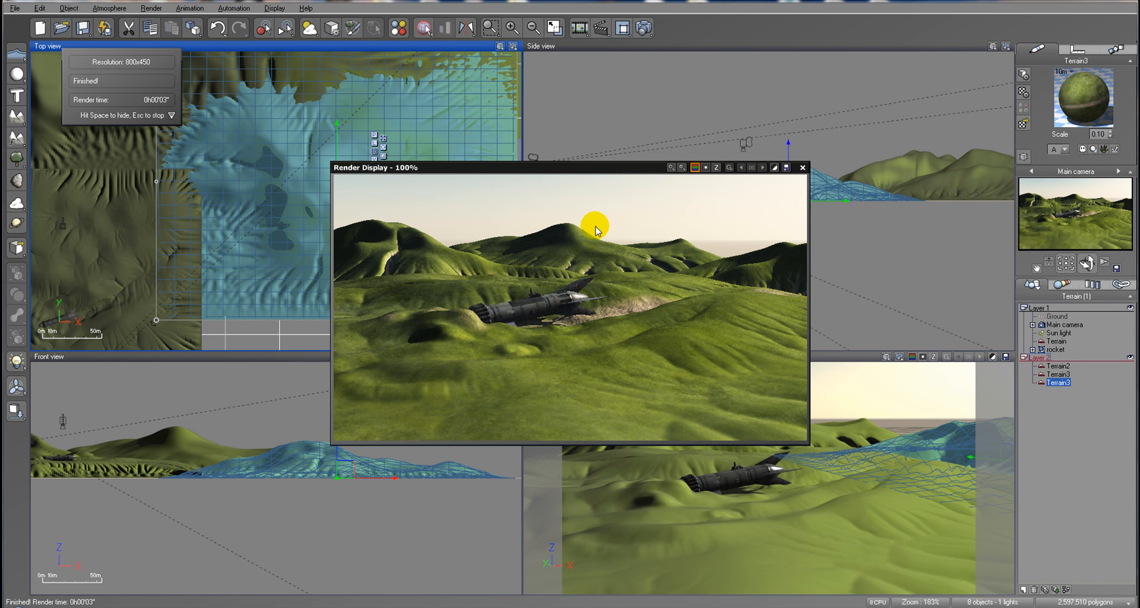
left_click(802, 167)
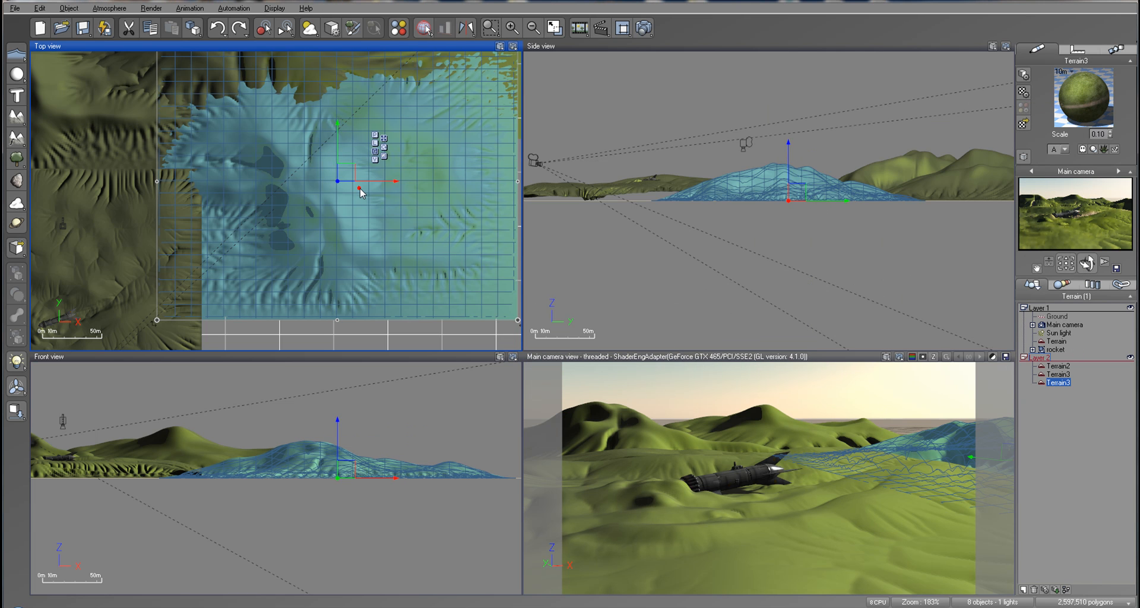
Step: Move the terrain copy farther right, away from the foreground terrain, and render the scene again
scroll(363, 193, "down", 5)
left_click_drag(285, 76, 275, 125)
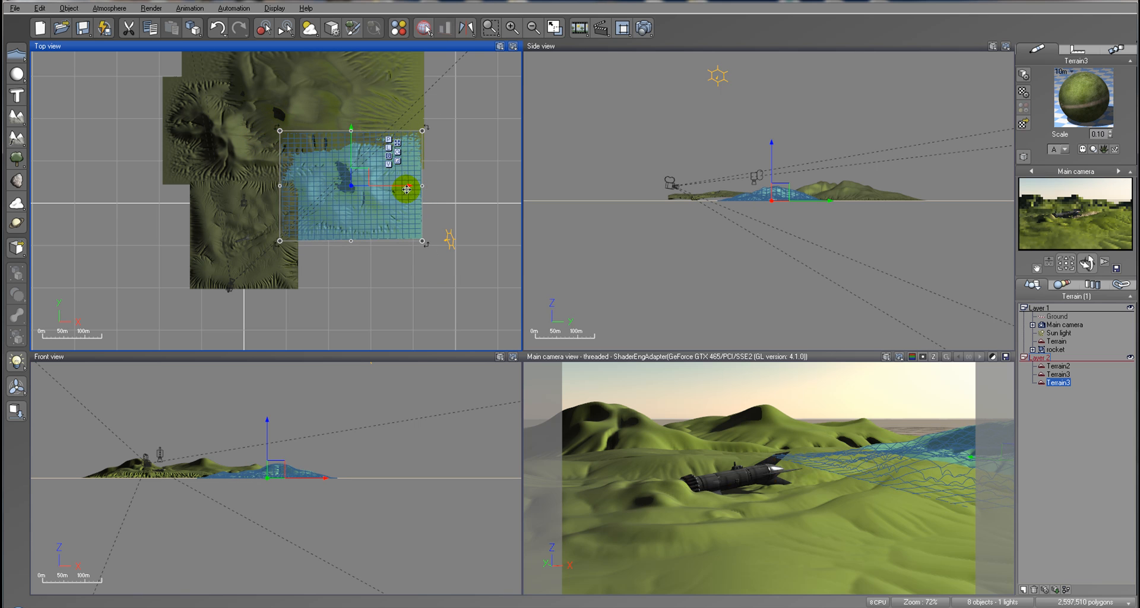
left_click_drag(372, 179, 392, 178)
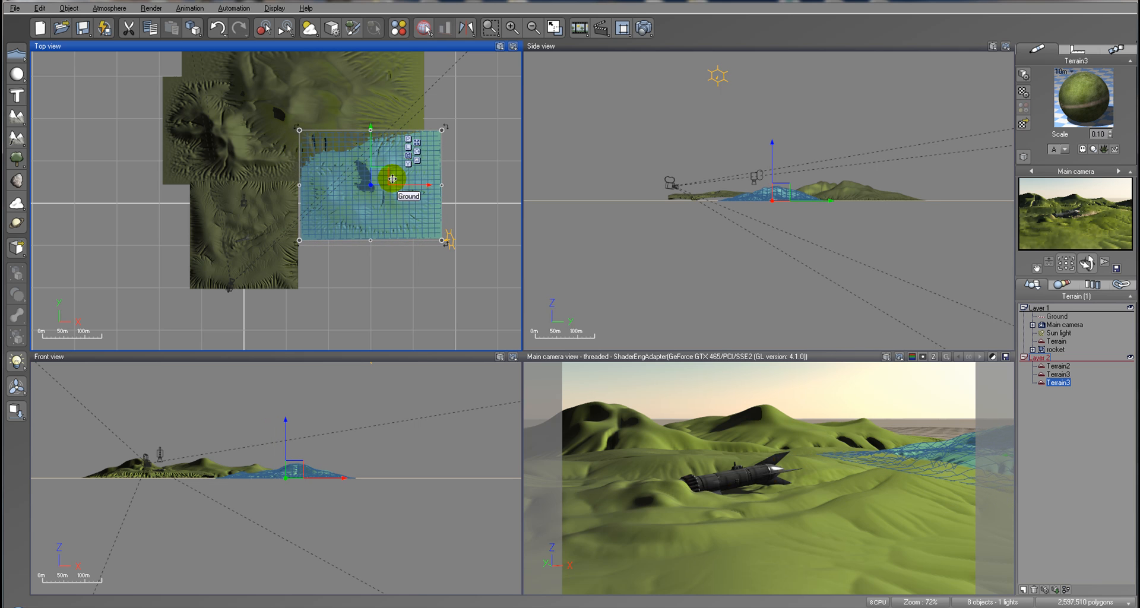
left_click(643, 28)
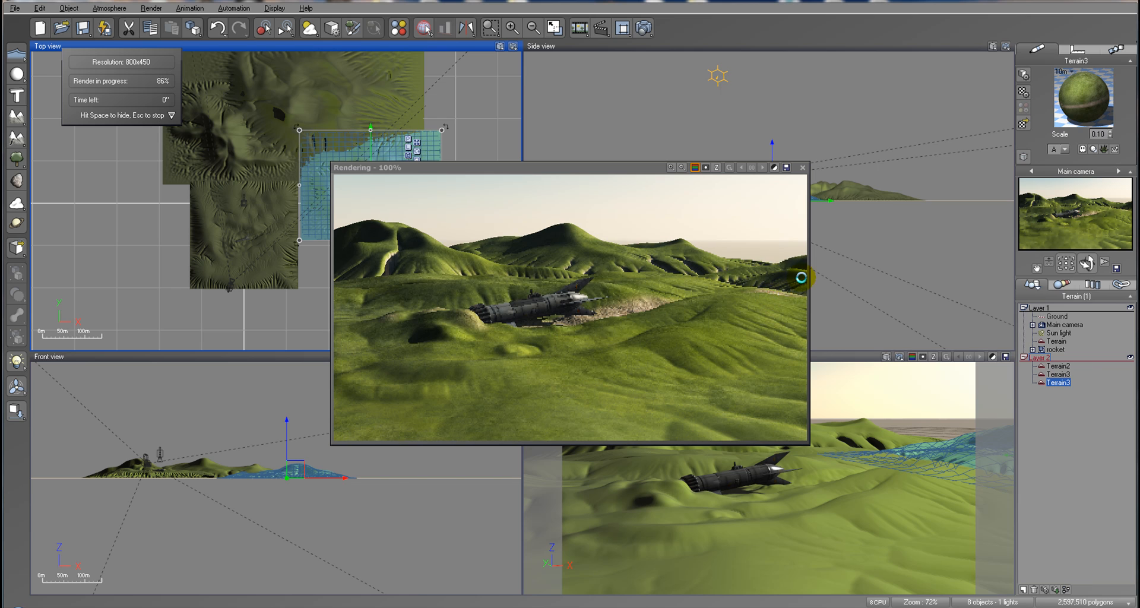
left_click(1079, 355)
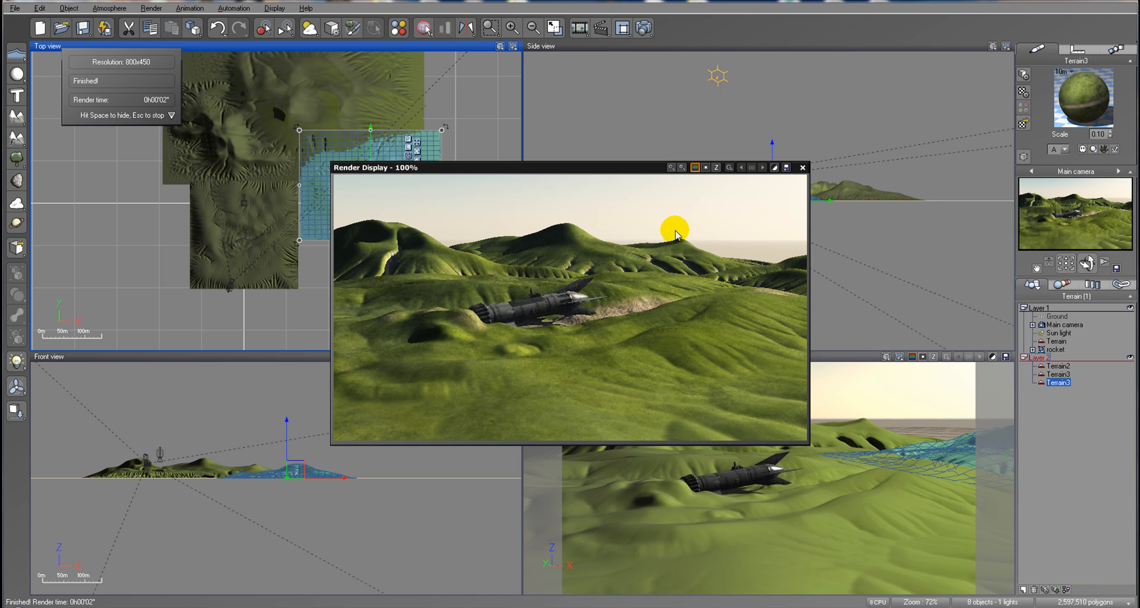
left_click(802, 168)
right_click_drag(415, 171, 406, 342)
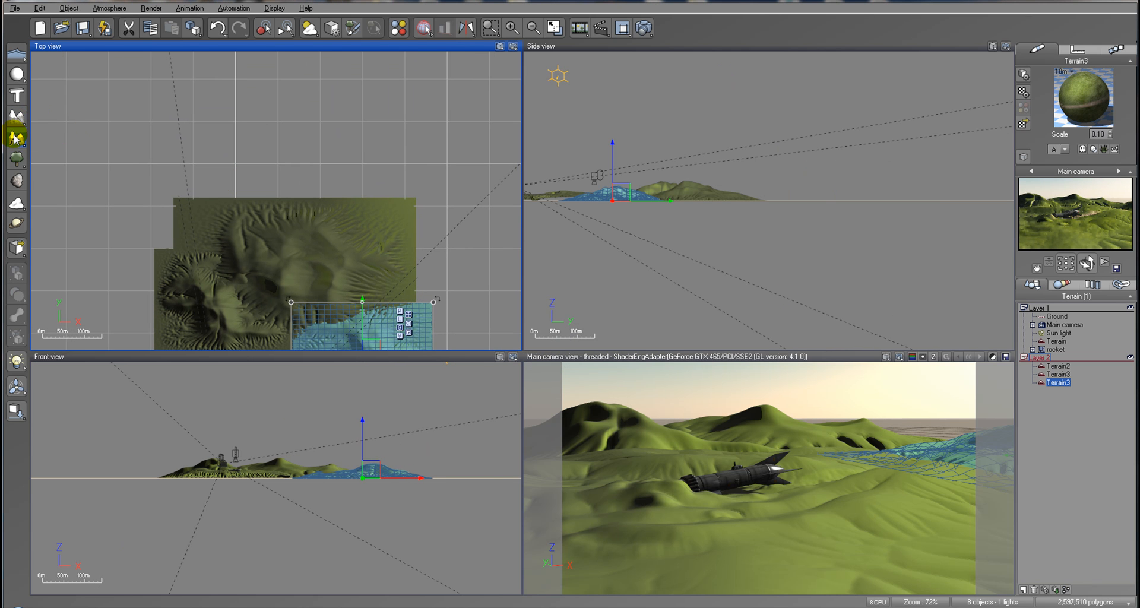
left_click_drag(330, 144, 819, 142)
left_click_drag(369, 114, 506, 158)
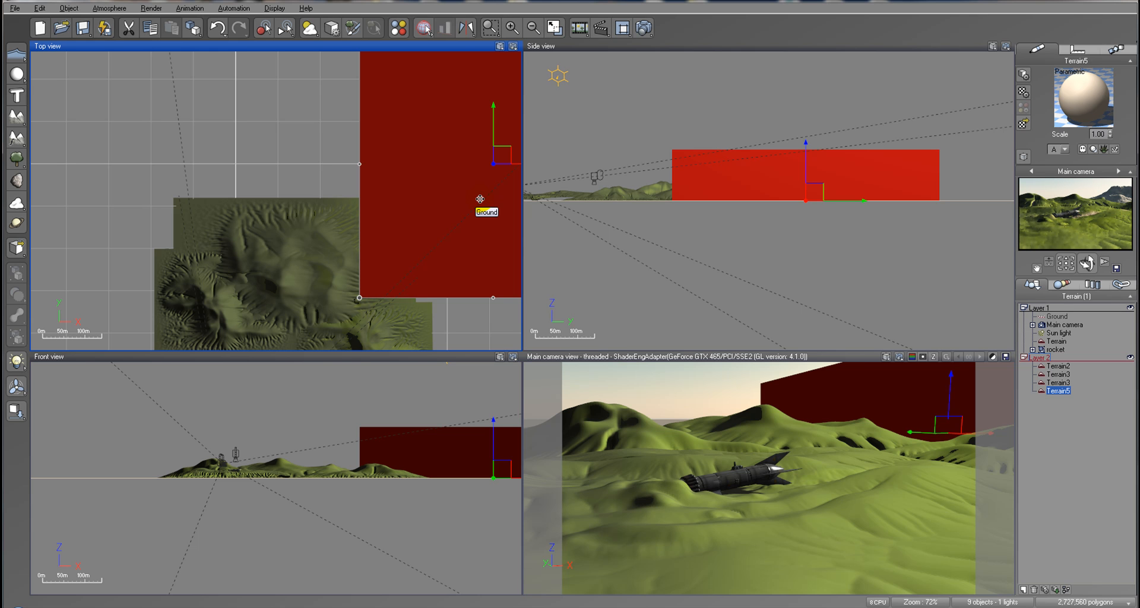
right_click(480, 200)
left_click(453, 209)
key("Delete")
Step: Try adding a standard terrain, enlarging it strongly and moving it behind the hills on the right
left_click(16, 116)
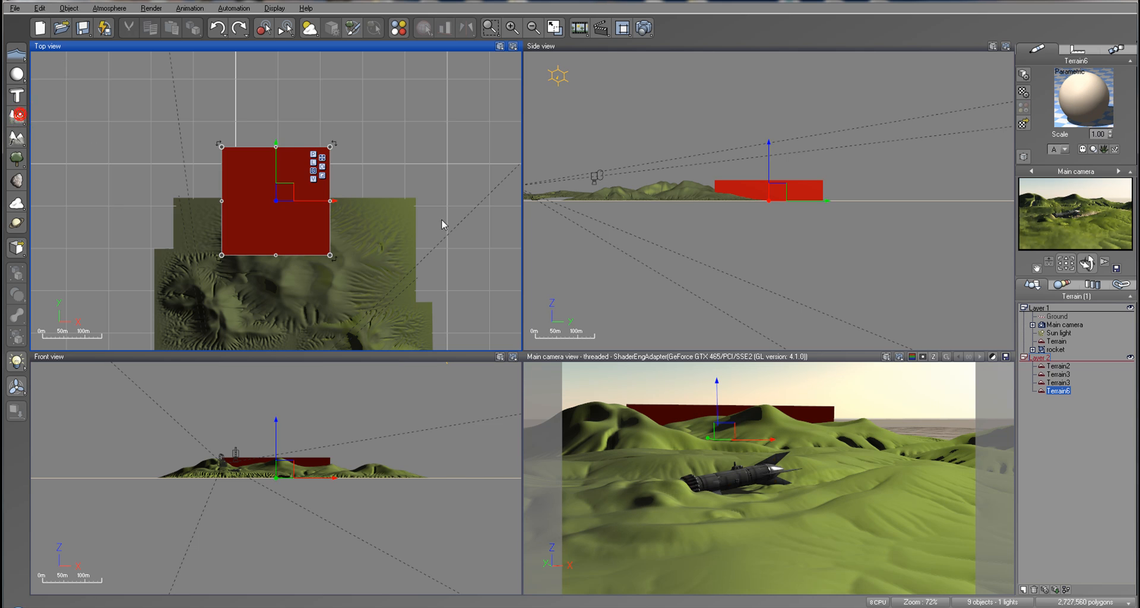
left_click_drag(334, 146, 634, 78)
left_click_drag(371, 116, 486, 172)
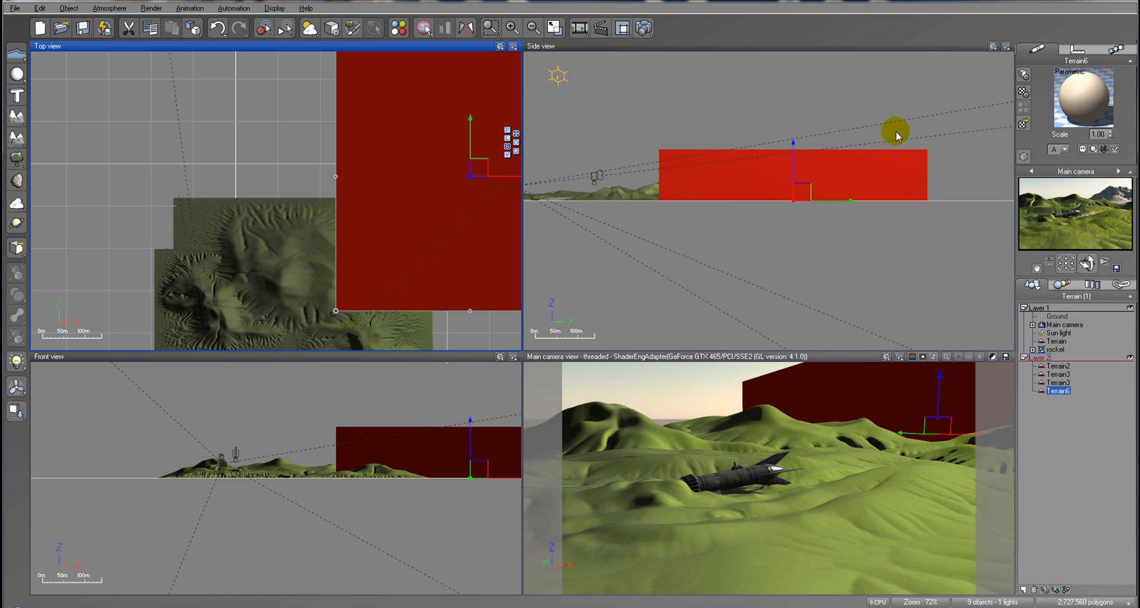
Step: Set the EcoSystem population warning threshold to 5000000 in the program's general preferences
left_click(16, 8)
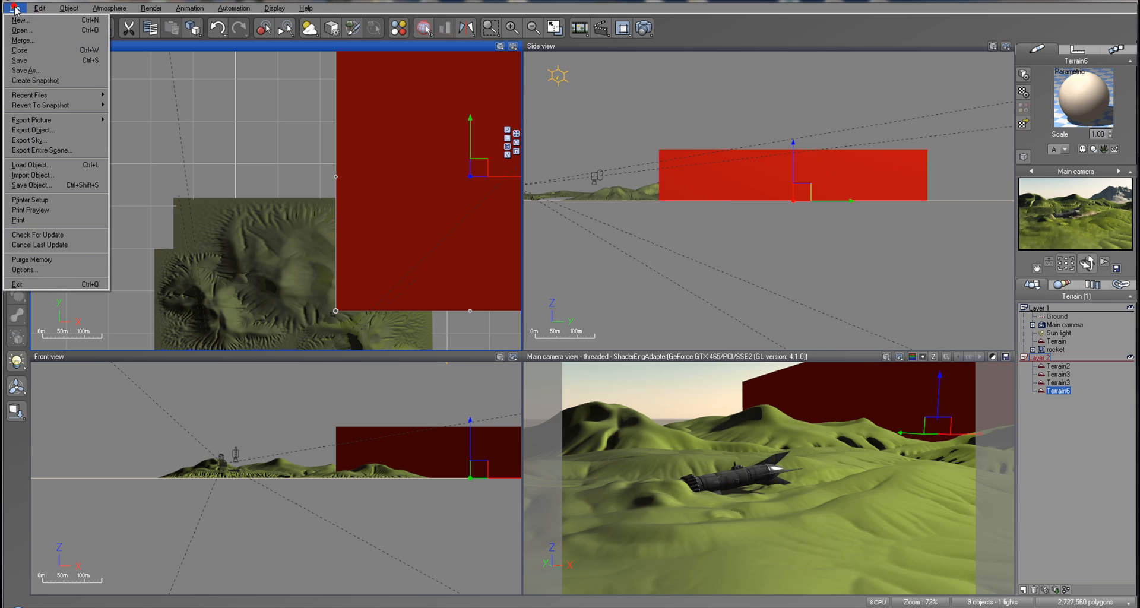
left_click(74, 271)
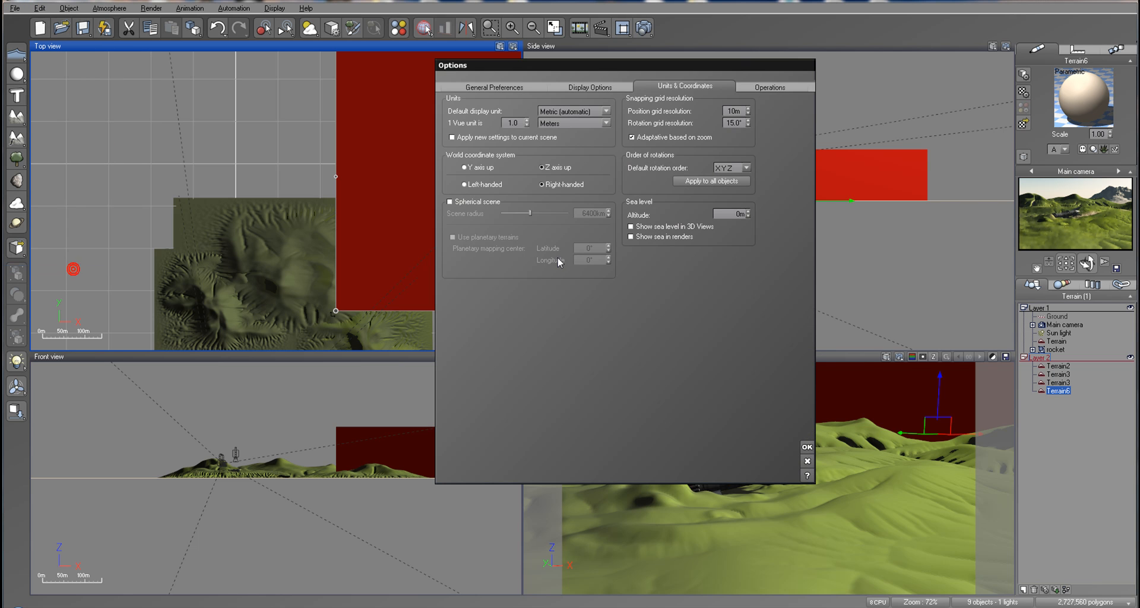
left_click(486, 90)
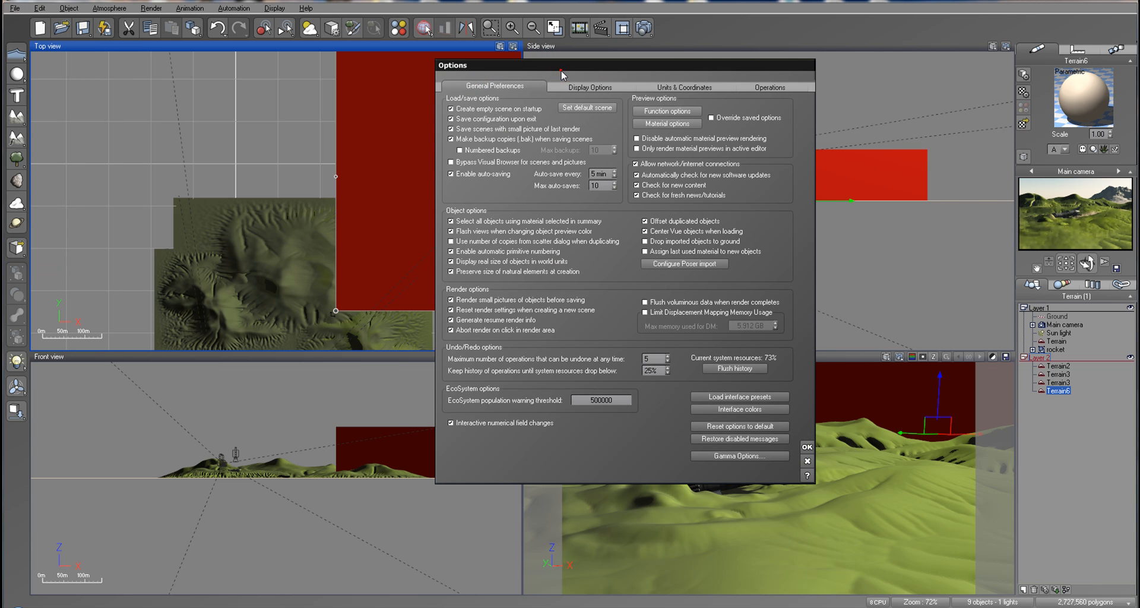
left_click_drag(561, 66, 533, 70)
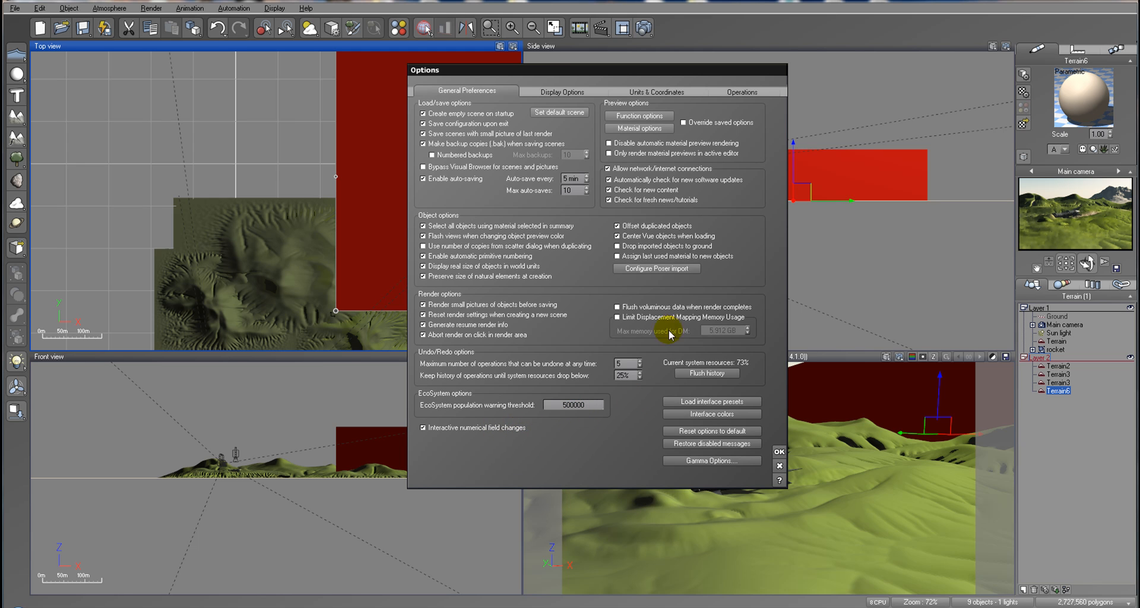
left_click(566, 408)
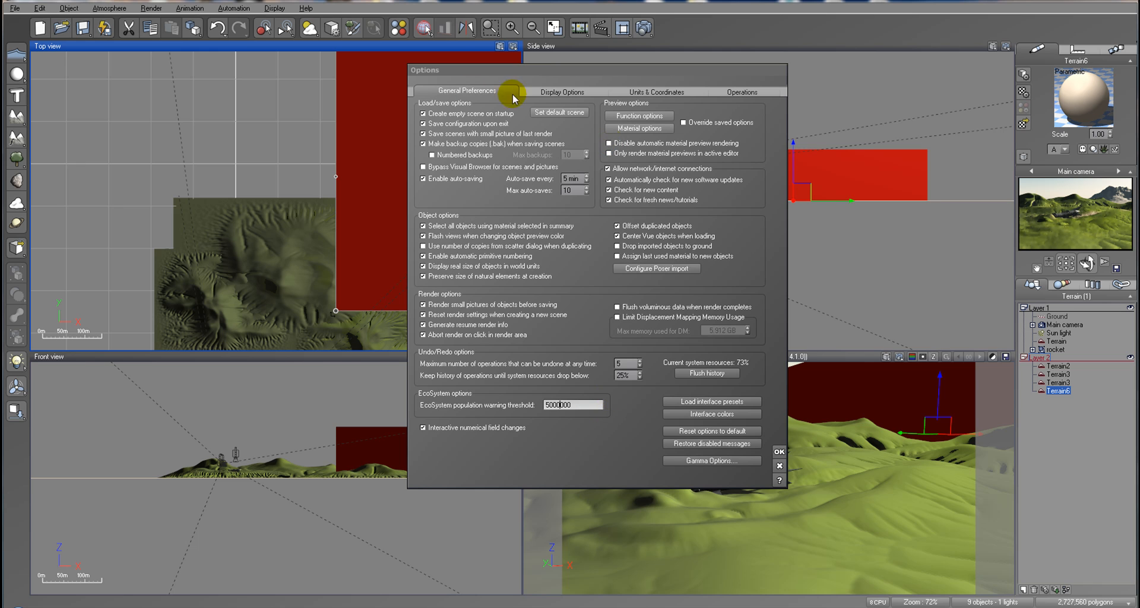
Step: In the display options, limit OpenGL polygons to 10000000, allow 1500000 displayed instances, and accept the options
left_click(567, 92)
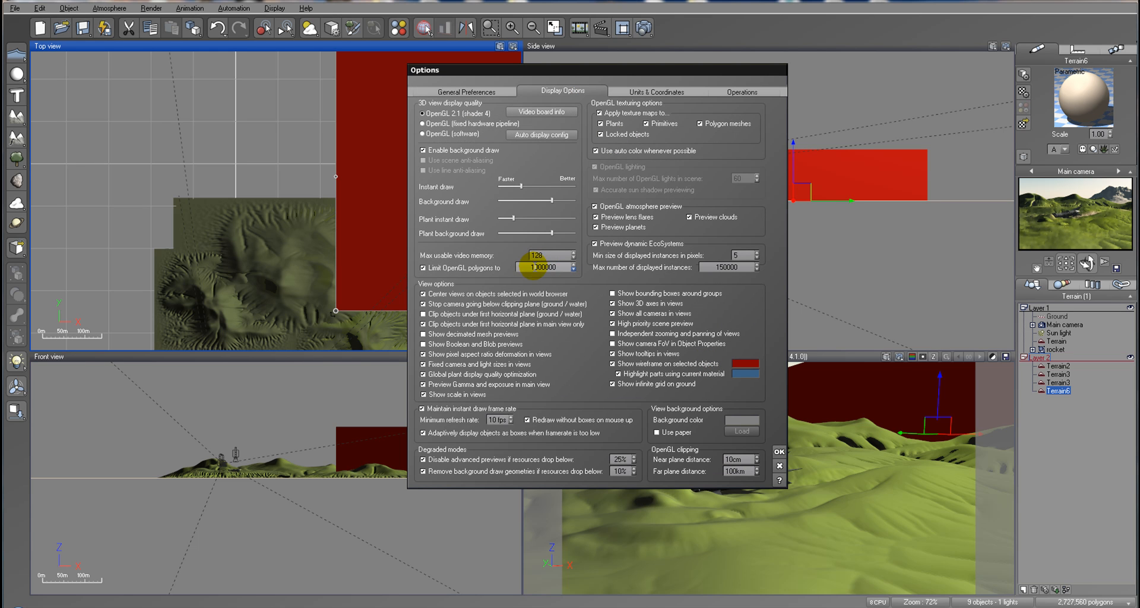
left_click(534, 266)
type("0")
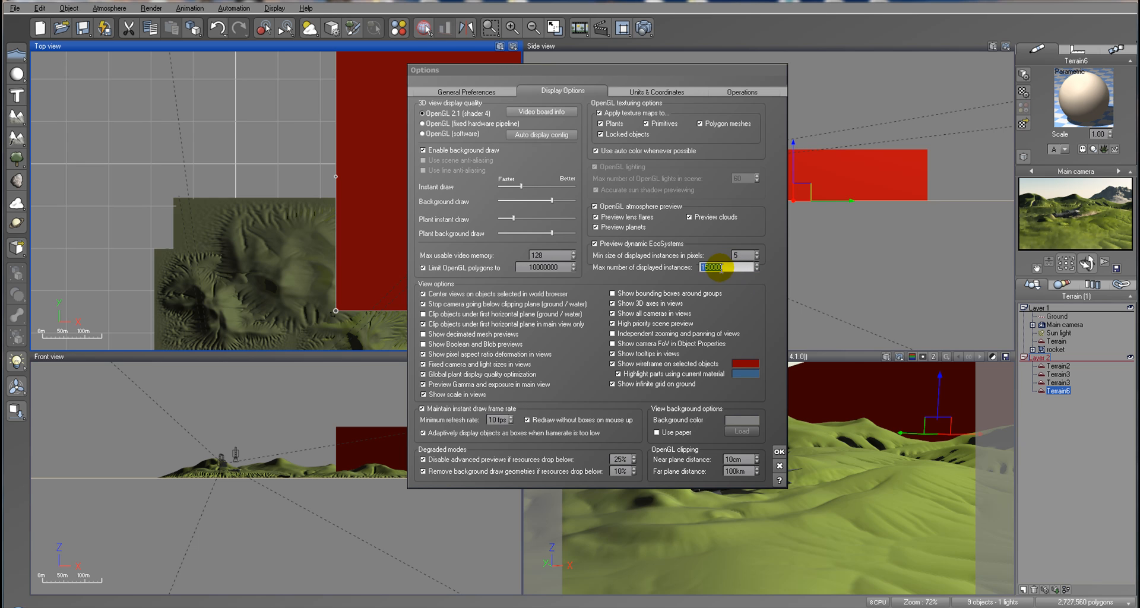
type("0")
left_click(756, 252)
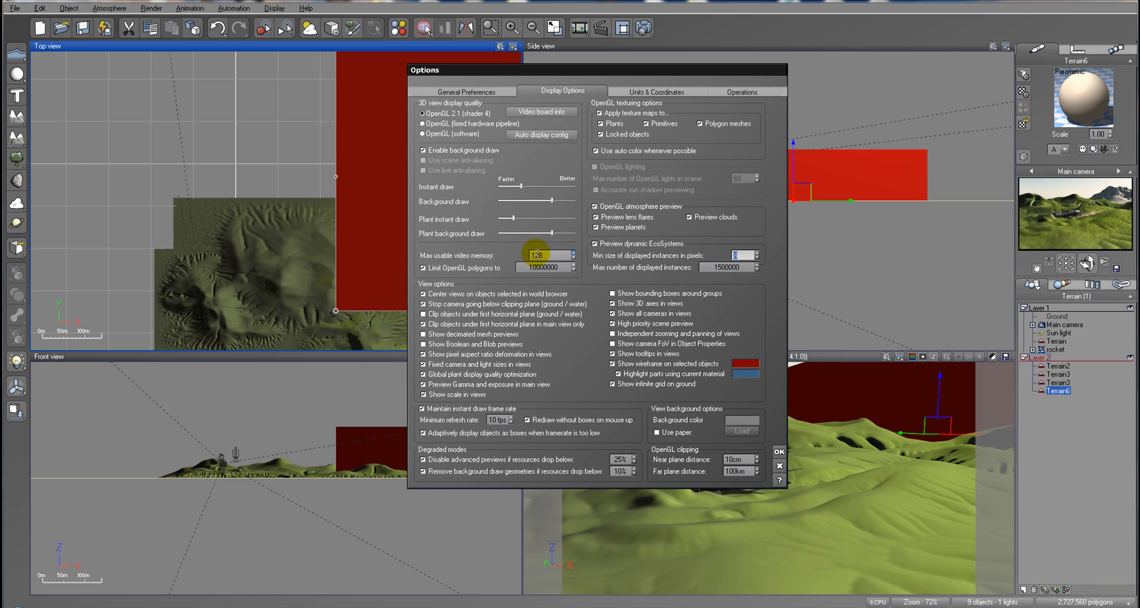
left_click(779, 453)
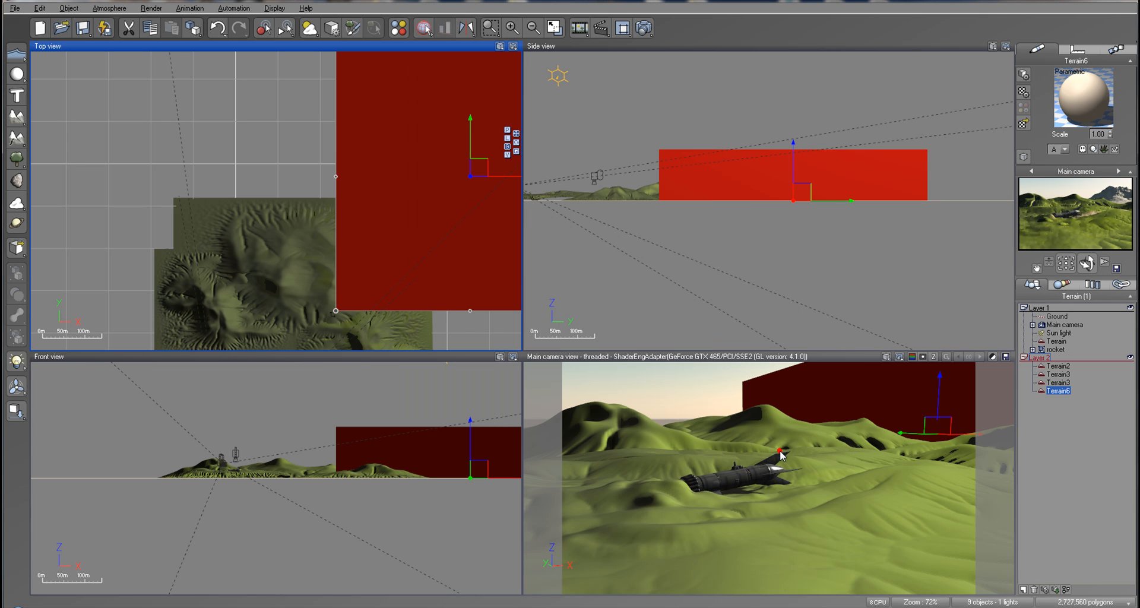
Step: Delete the large terrain displayed as a red box and add a new standard terrain in its place
left_click(735, 176)
key("Delete")
left_click(18, 115)
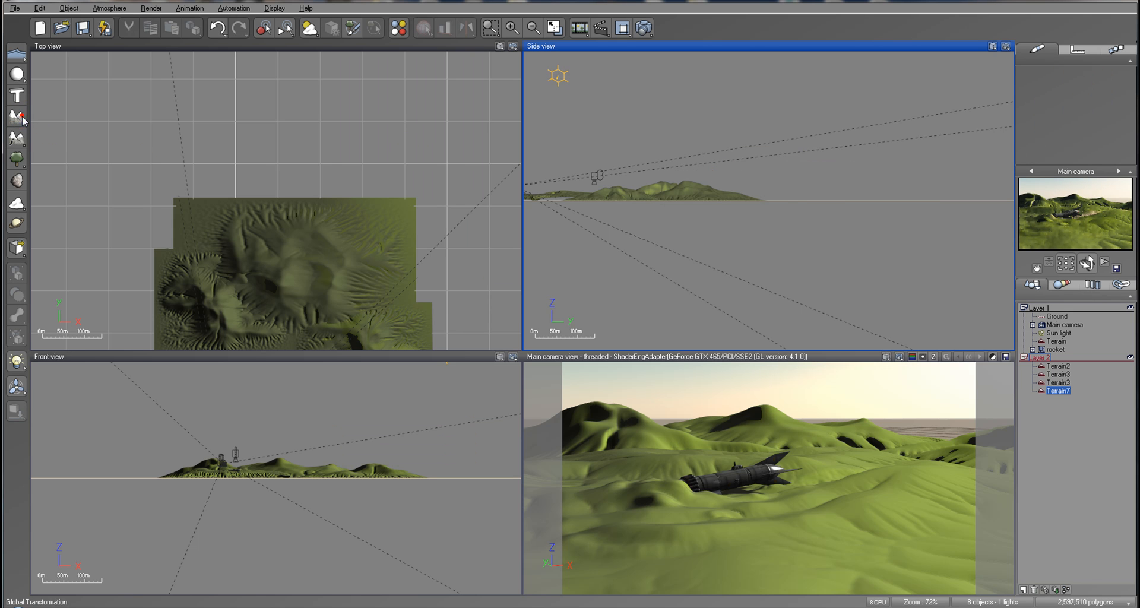
left_click(313, 204)
Step: Enlarge Terrain7 into a huge mountain and position it behind the hills on the right of the camera view
left_click_drag(330, 146, 652, 73)
left_click_drag(375, 116, 496, 163)
scroll(423, 219, "down", 2)
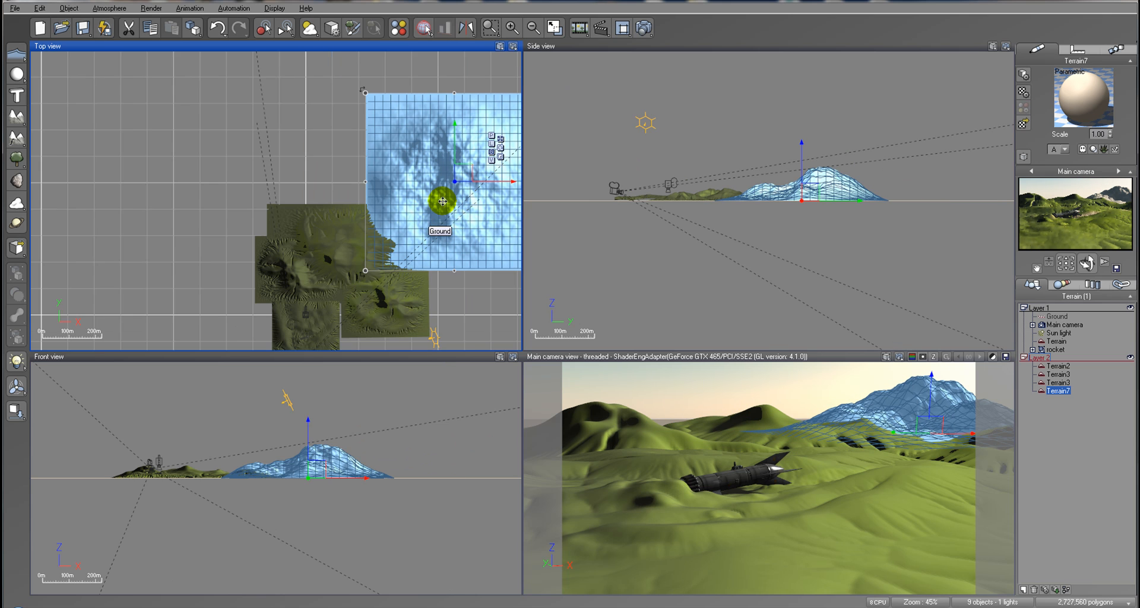
right_click_drag(445, 199, 371, 205)
left_click_drag(466, 99, 541, 49)
left_click_drag(408, 156, 401, 152)
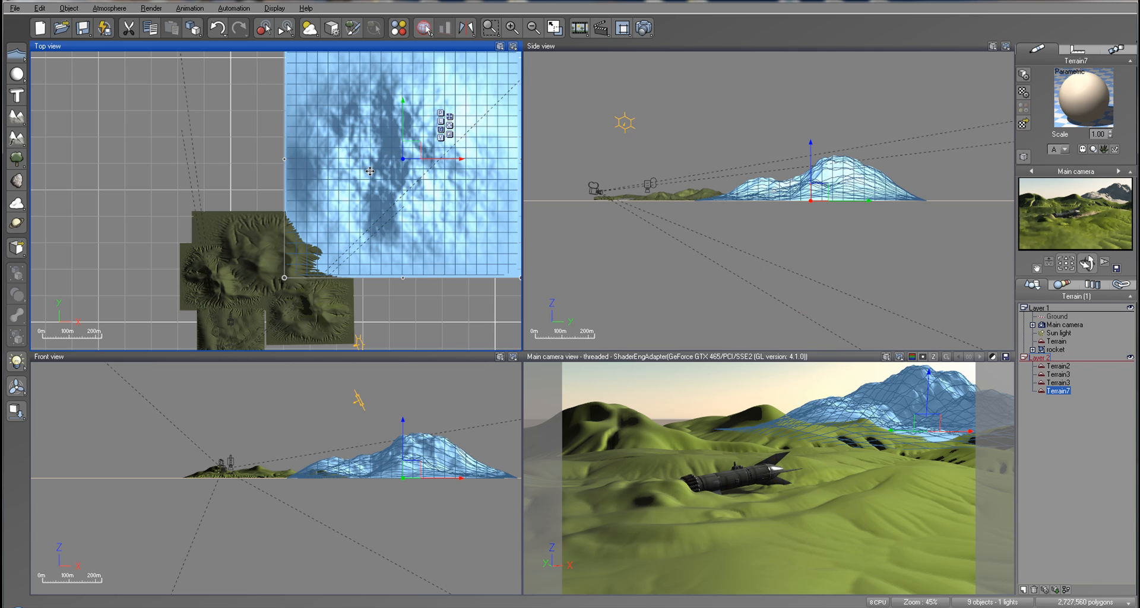
Step: In the terrain editor, double Terrain7's resolution to 512x512, reset it, regenerate it as a rugged multi-peaked mountain and accept the result
right_click_drag(370, 171, 369, 202)
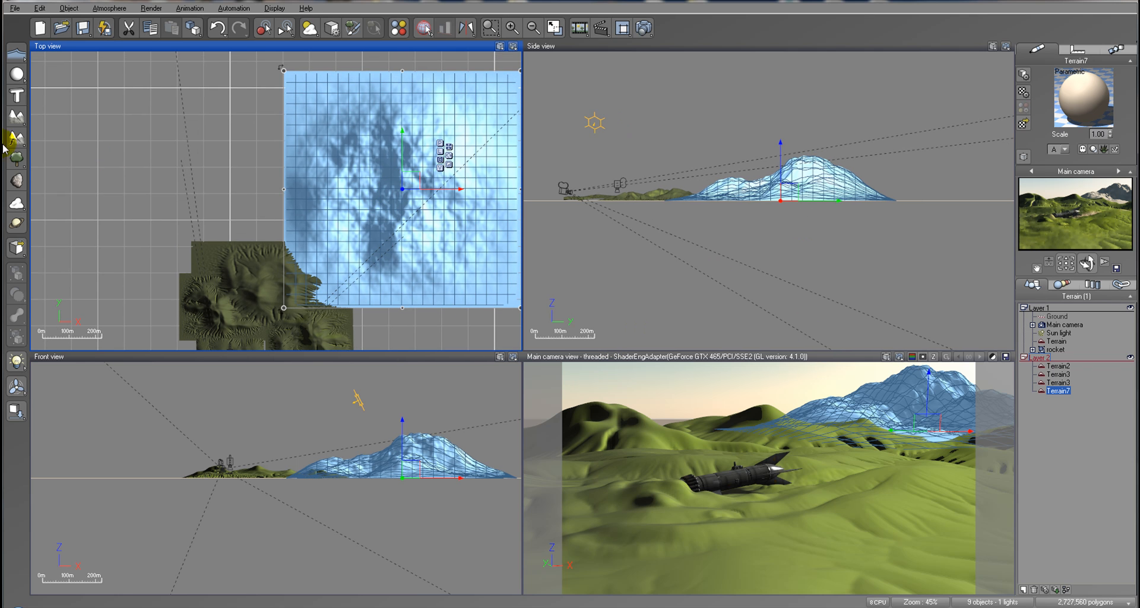
right_click(313, 144)
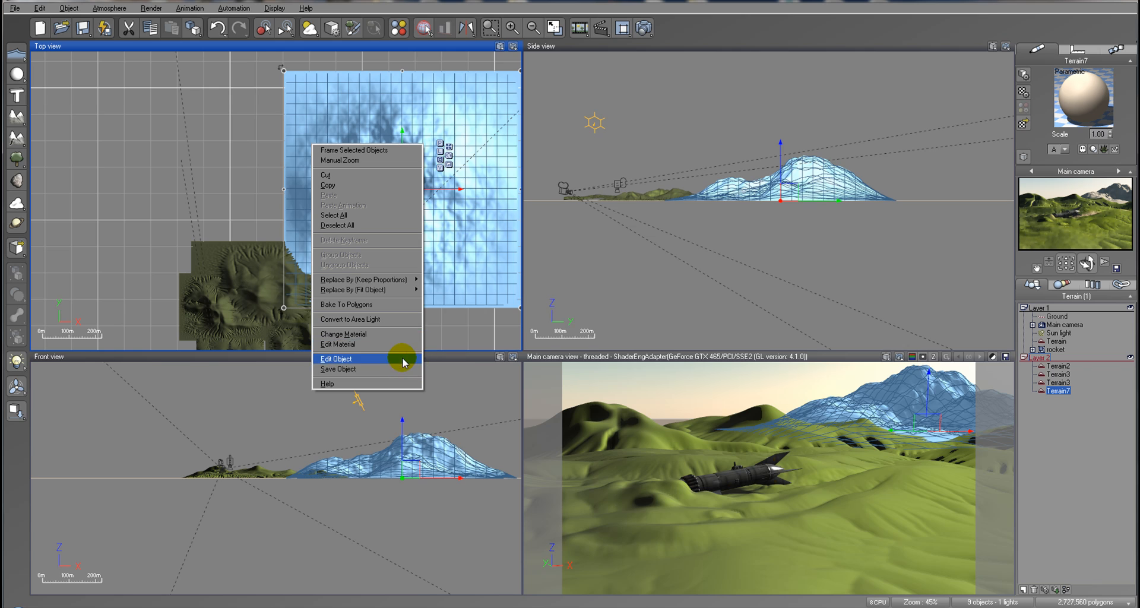
left_click(410, 358)
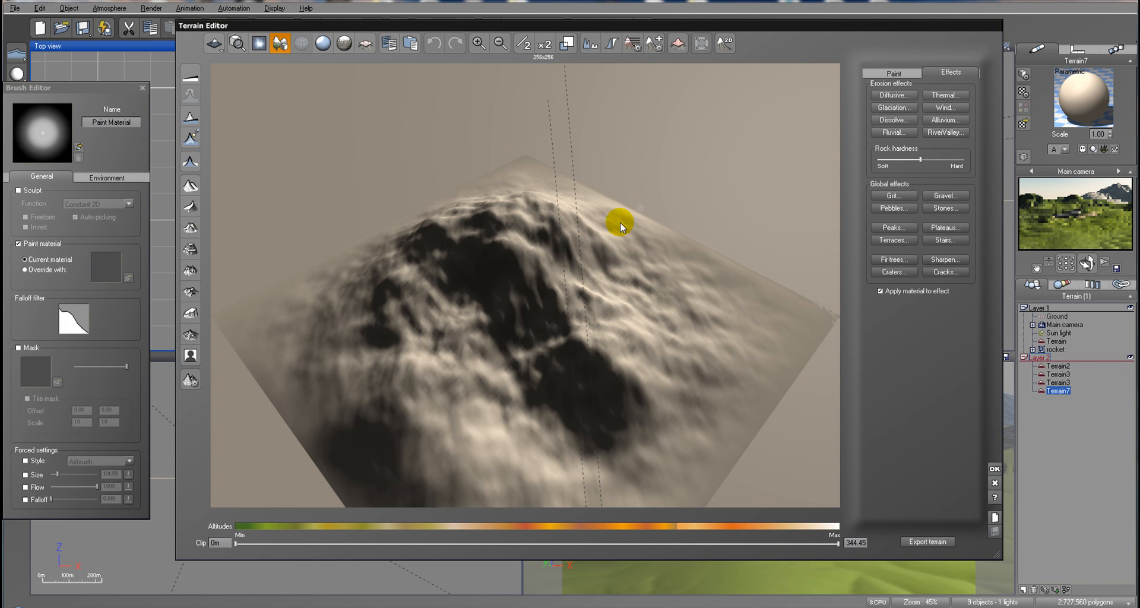
left_click(544, 45)
left_click(189, 75)
left_click(190, 206)
right_click_drag(526, 255, 461, 243)
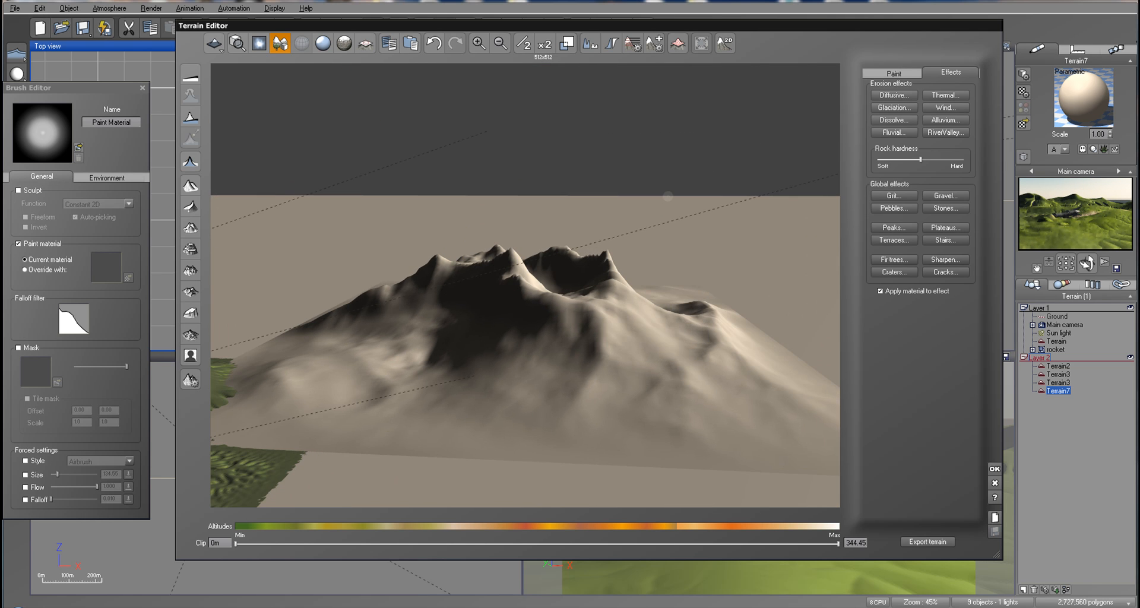
right_click_drag(426, 329, 534, 312)
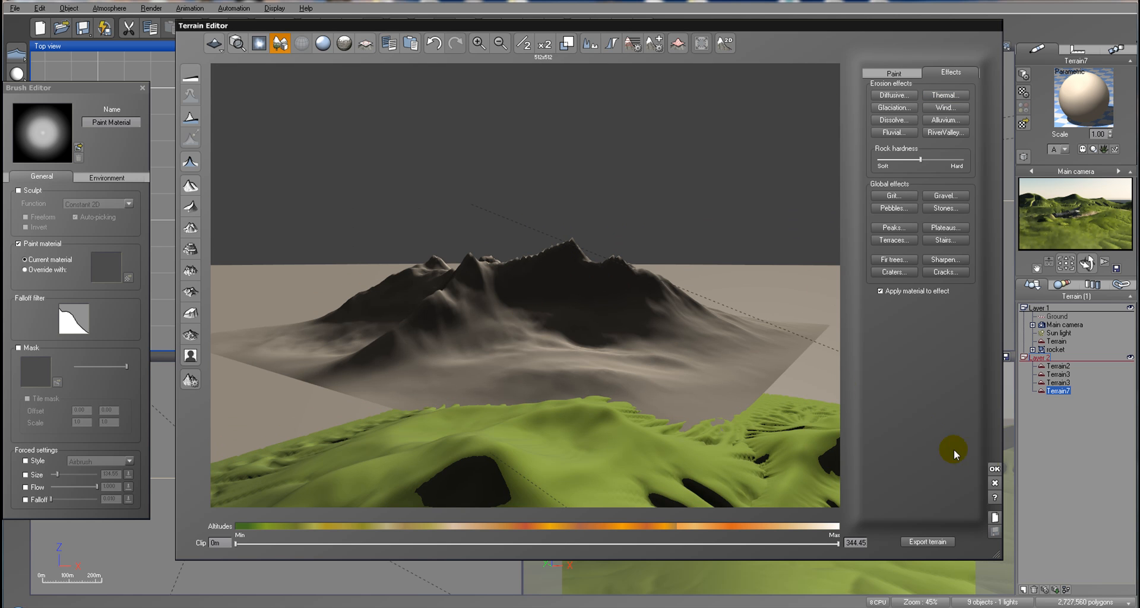
left_click(994, 471)
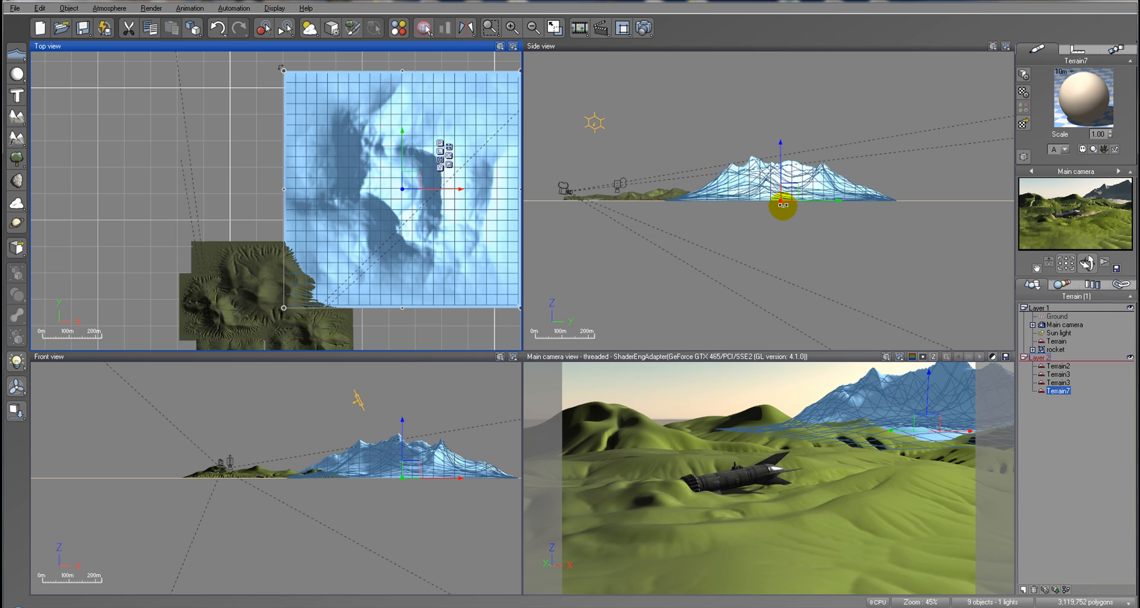
Step: Enlarge Terrain7, shift it slightly closer to the foreground hills and rotate it horizontally so its ridge turns toward the camera
left_click(817, 183)
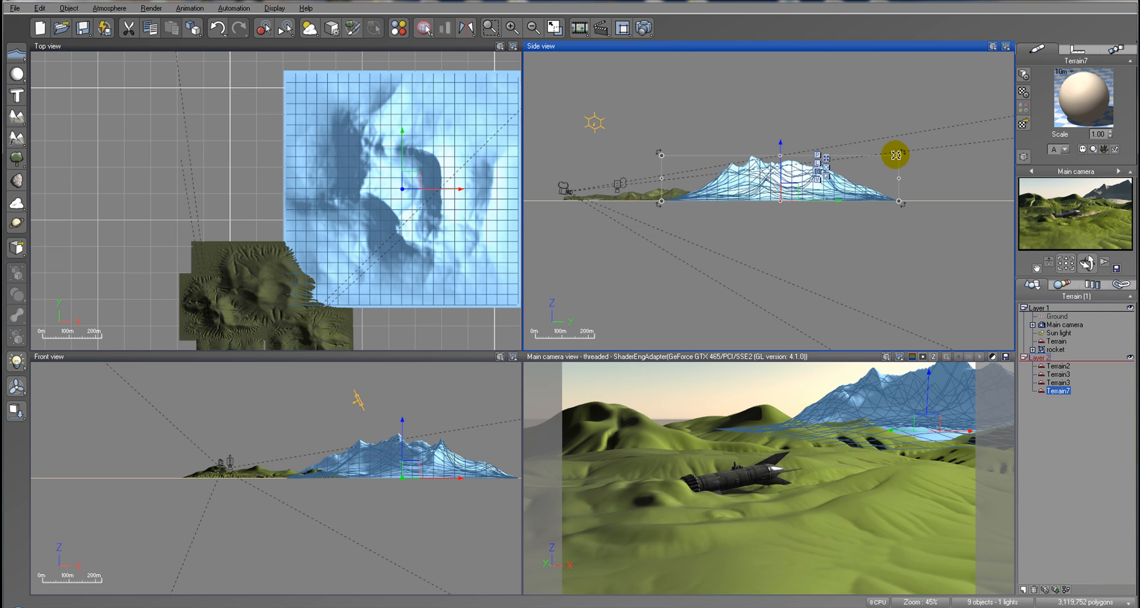
left_click_drag(904, 153, 931, 149)
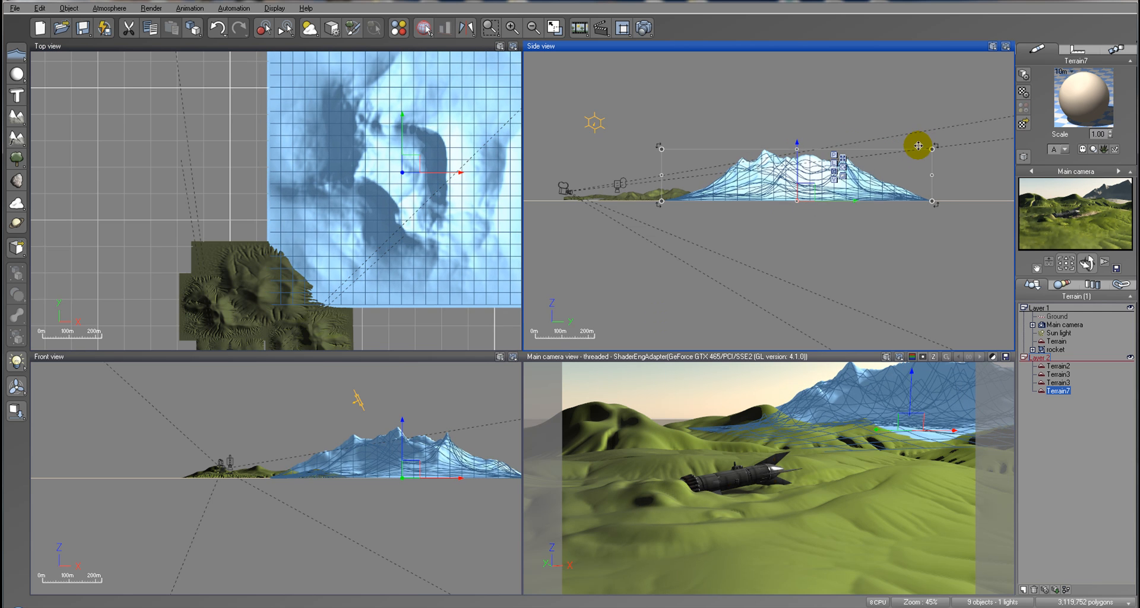
mouse_move(803, 176)
left_mouse_down()
mouse_move(800, 190)
mouse_move(796, 181)
left_mouse_up()
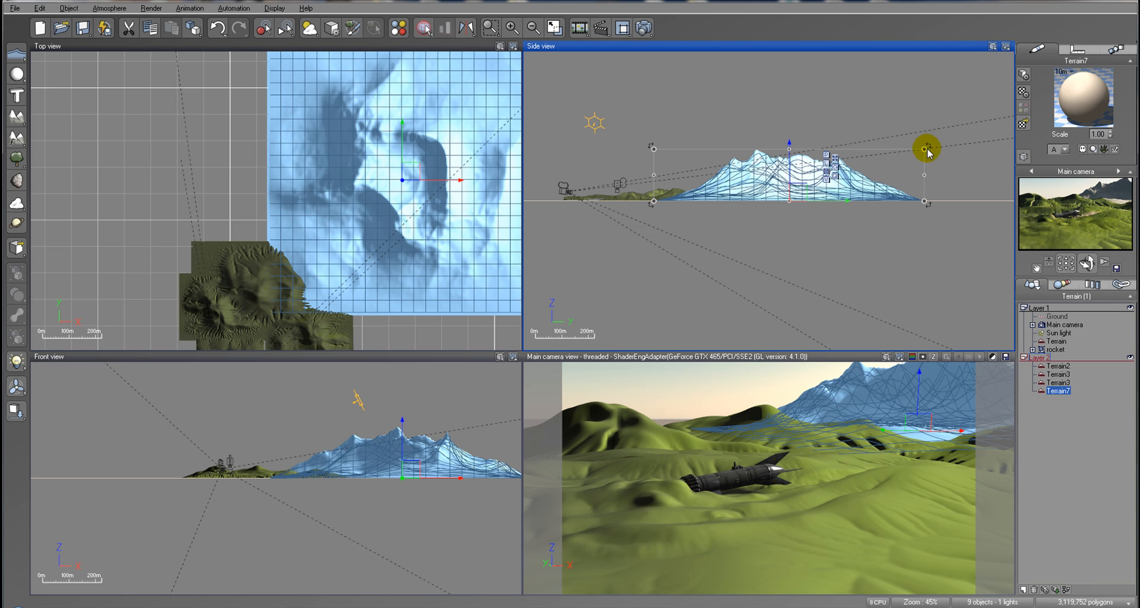
left_click(404, 180)
scroll(465, 278, "down", 5)
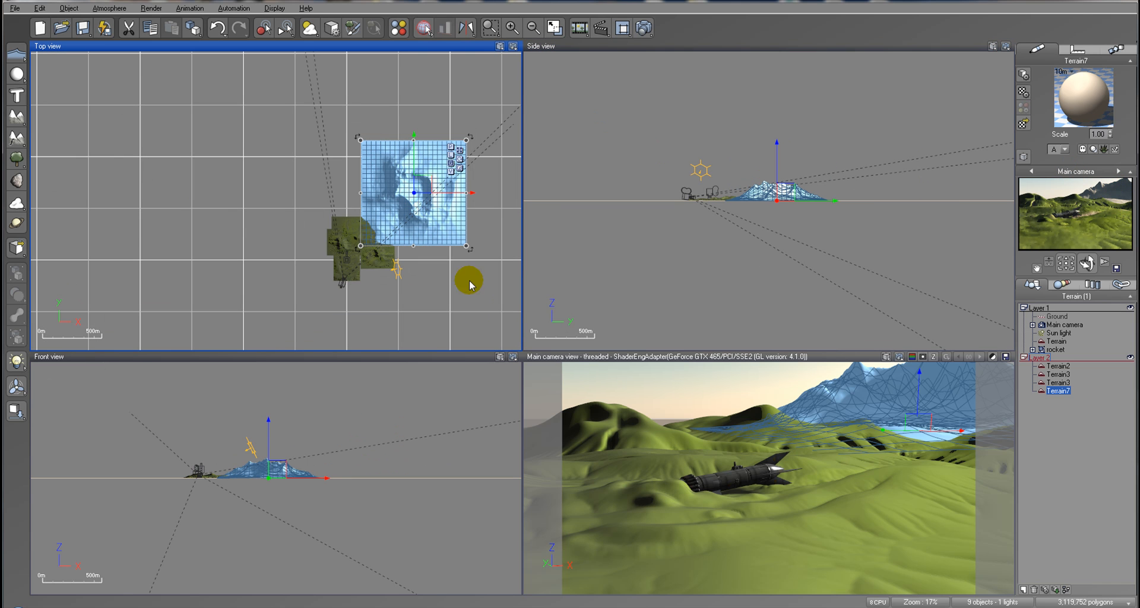
left_click_drag(470, 248, 518, 239)
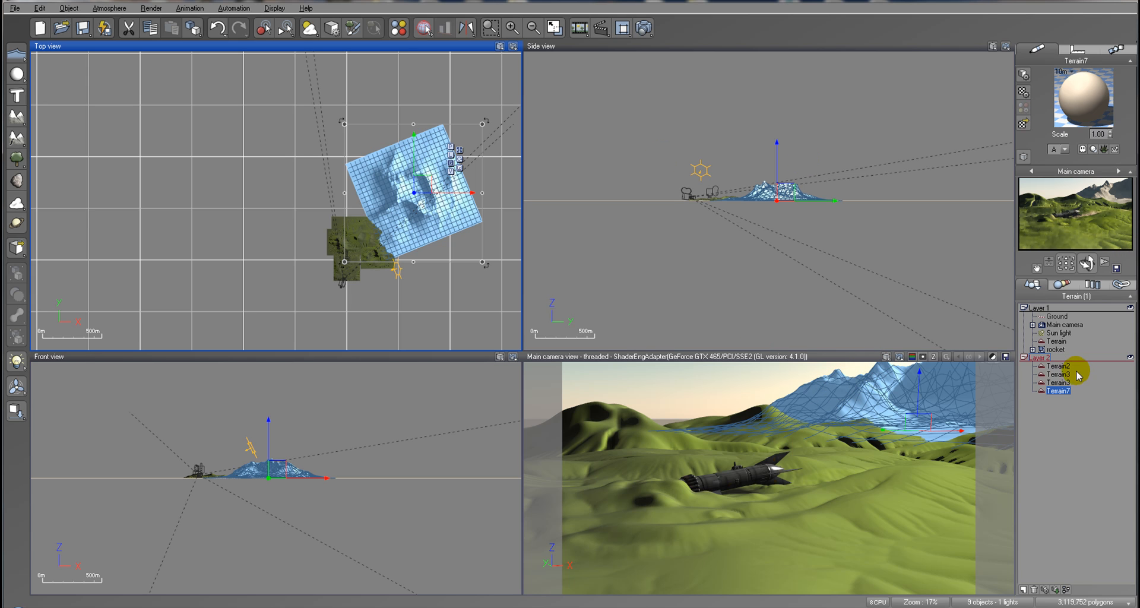
Step: Copy the material of Terrain2 and paste it onto Terrain7
left_click(1059, 375)
right_click(1054, 98)
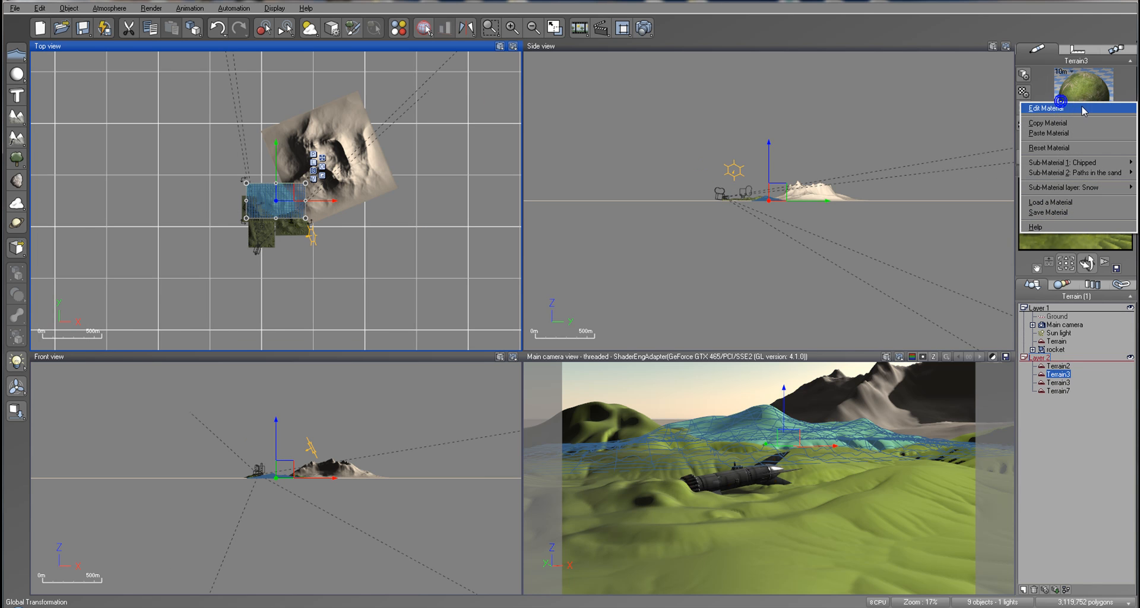
left_click(1059, 366)
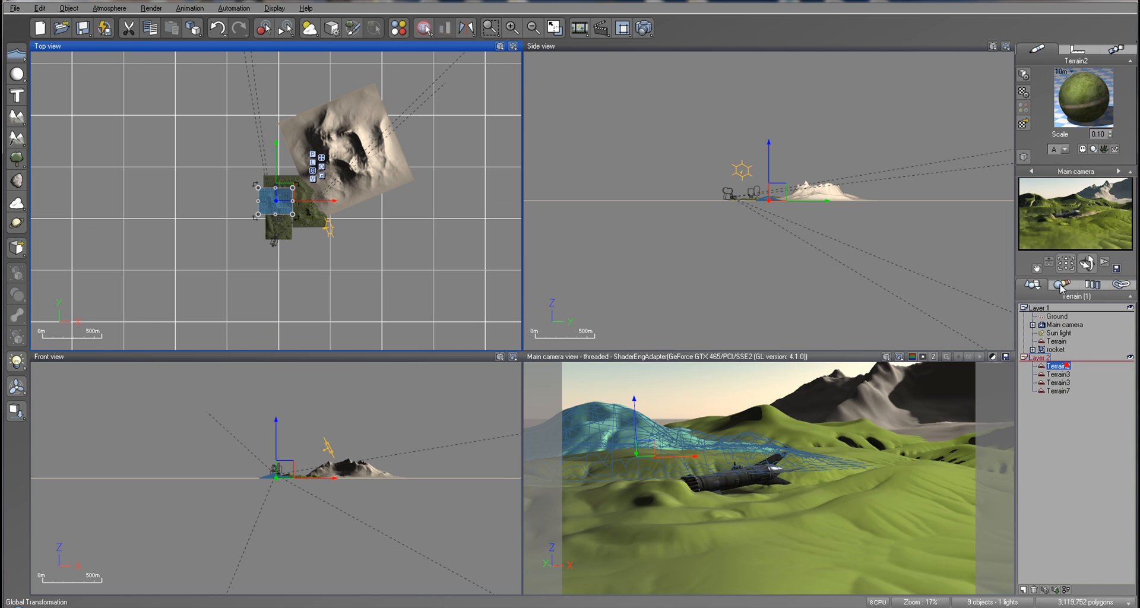
right_click(1064, 93)
left_click(1063, 115)
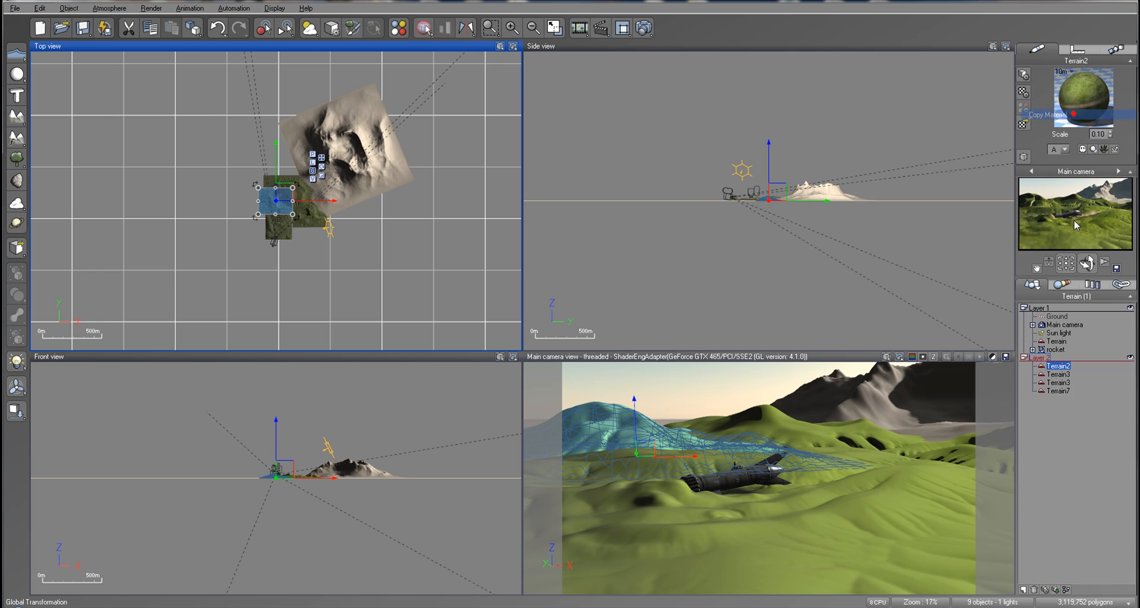
left_click(1059, 391)
right_click(1069, 95)
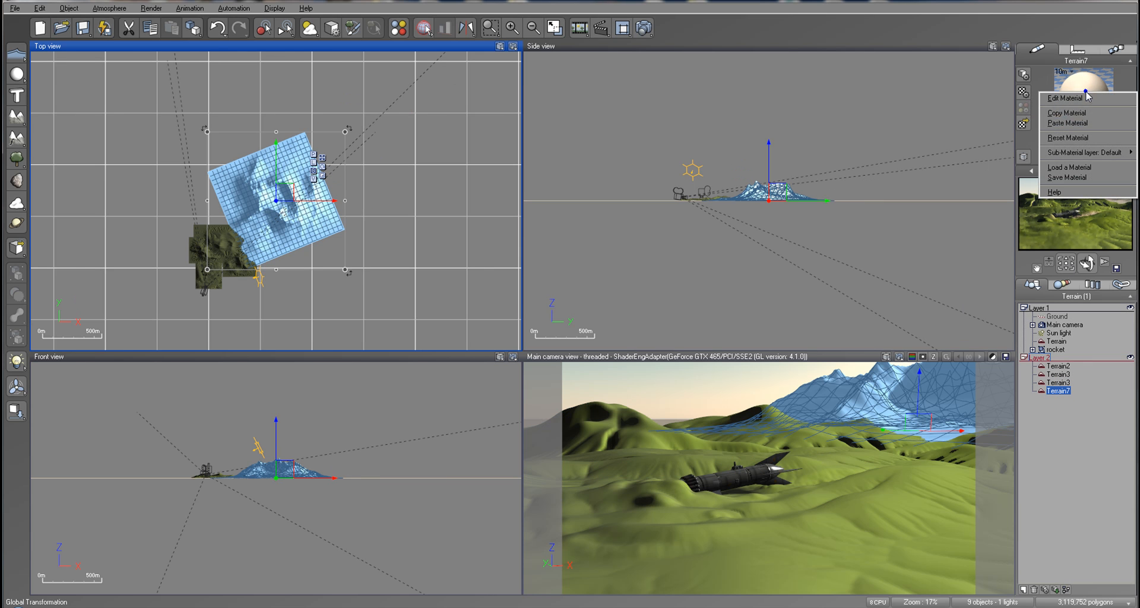
left_click(1097, 122)
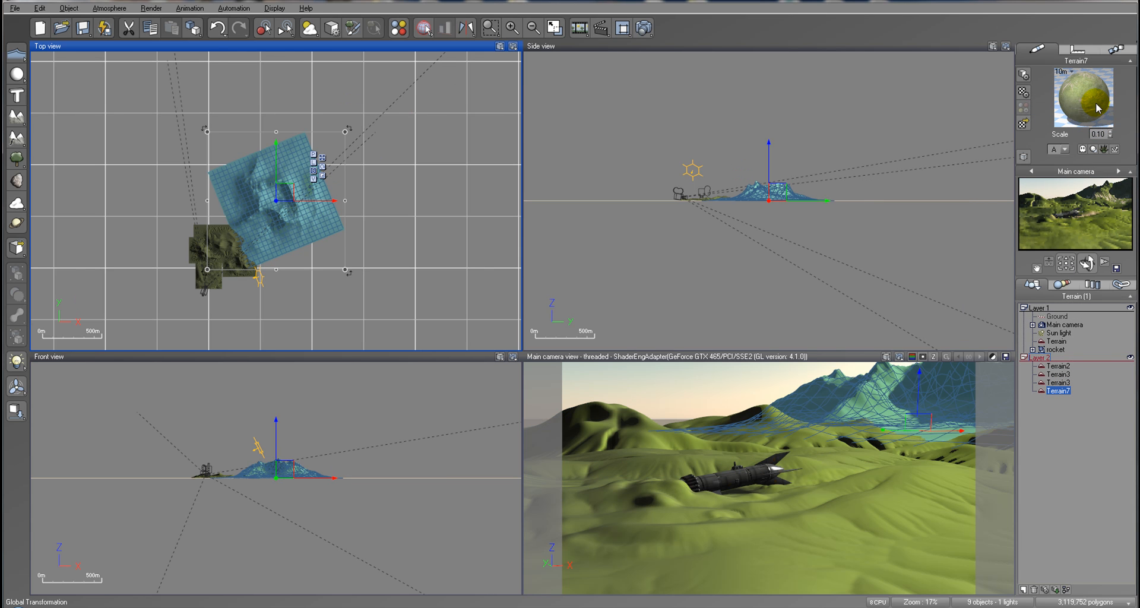
Step: Try deleting the Chipped with paths layer from Terrain7's material and check the look with a test render
double_click(1097, 108)
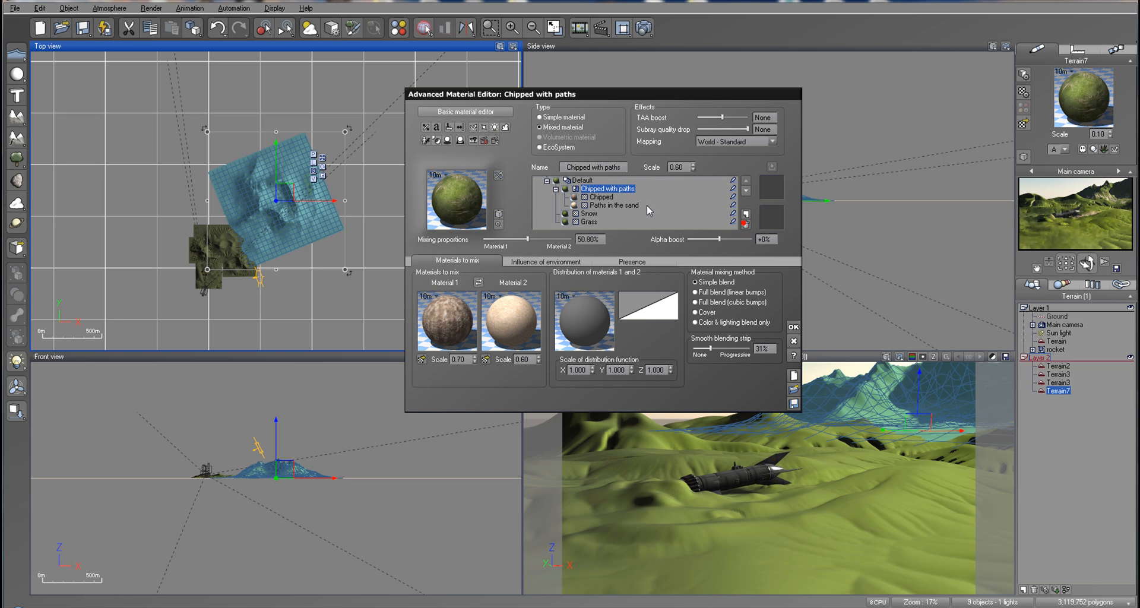
left_click(745, 224)
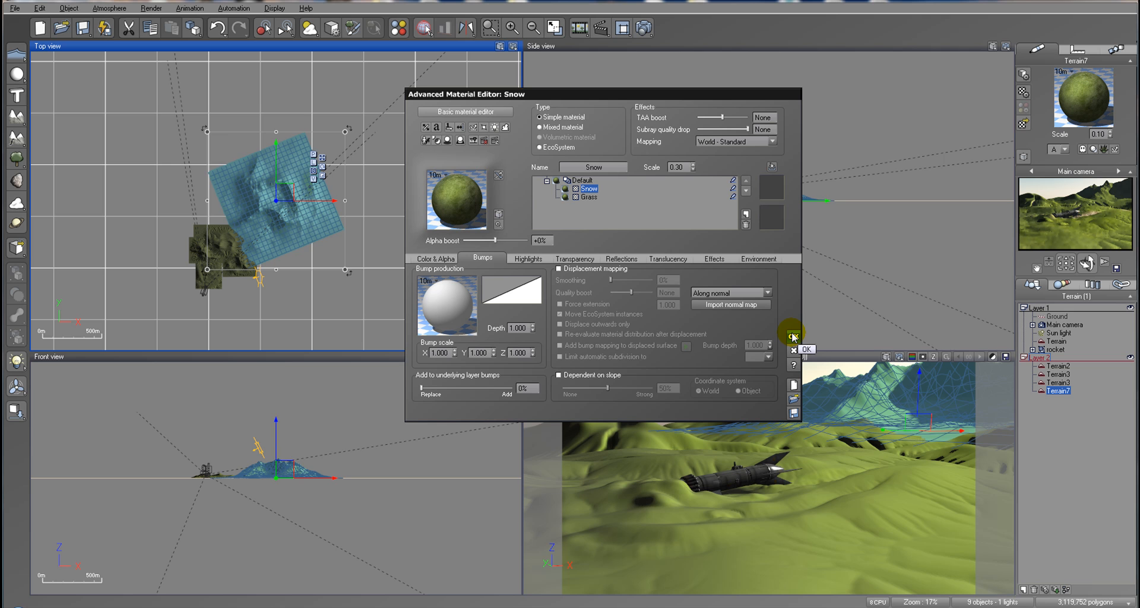
left_click(643, 28)
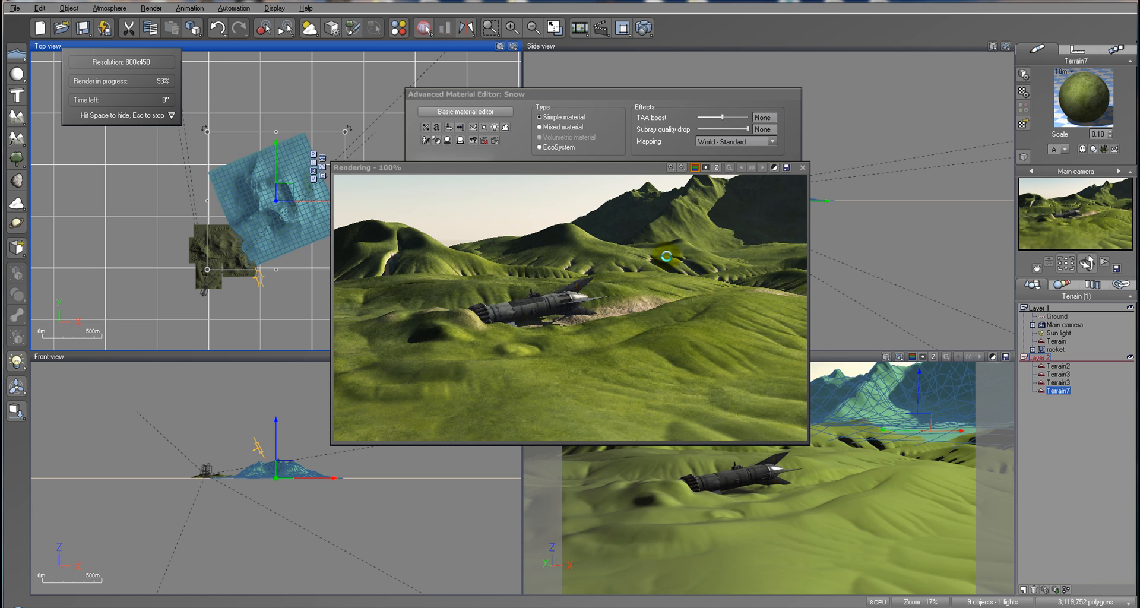
left_click(1079, 356)
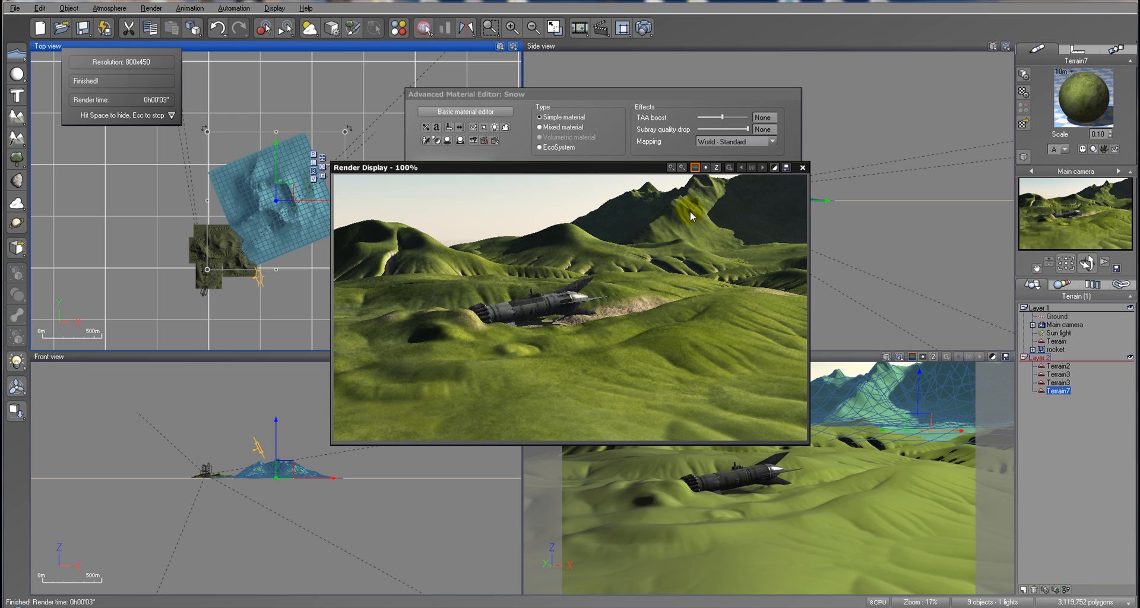
left_click(802, 168)
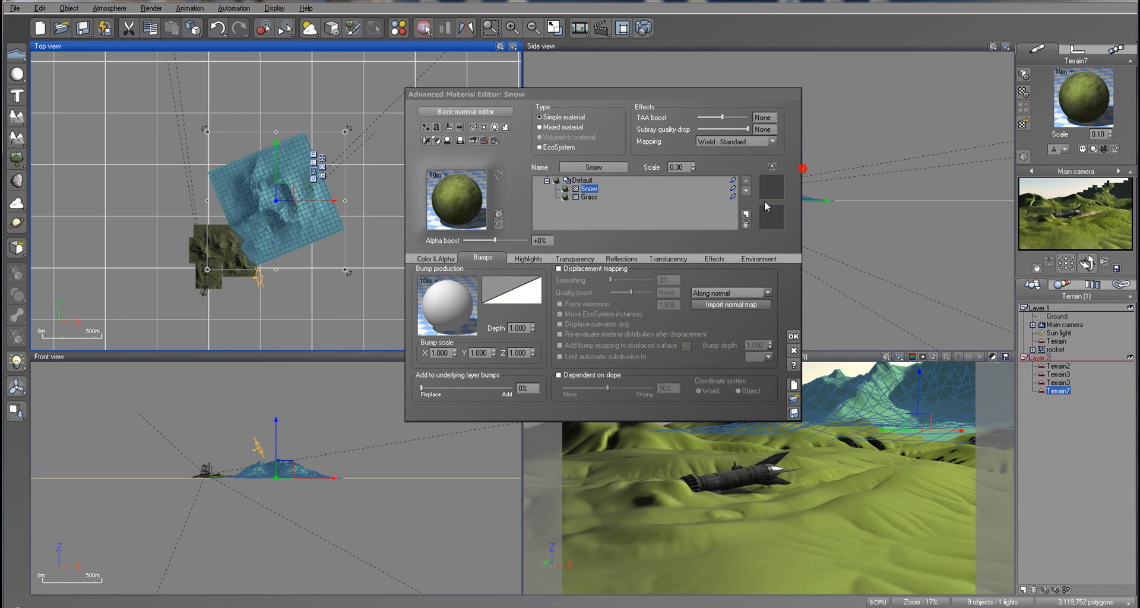
Step: Try adding the dark rock-and-grass material from the Landscapes collection as a new layer on Terrain7's material
left_click(746, 214)
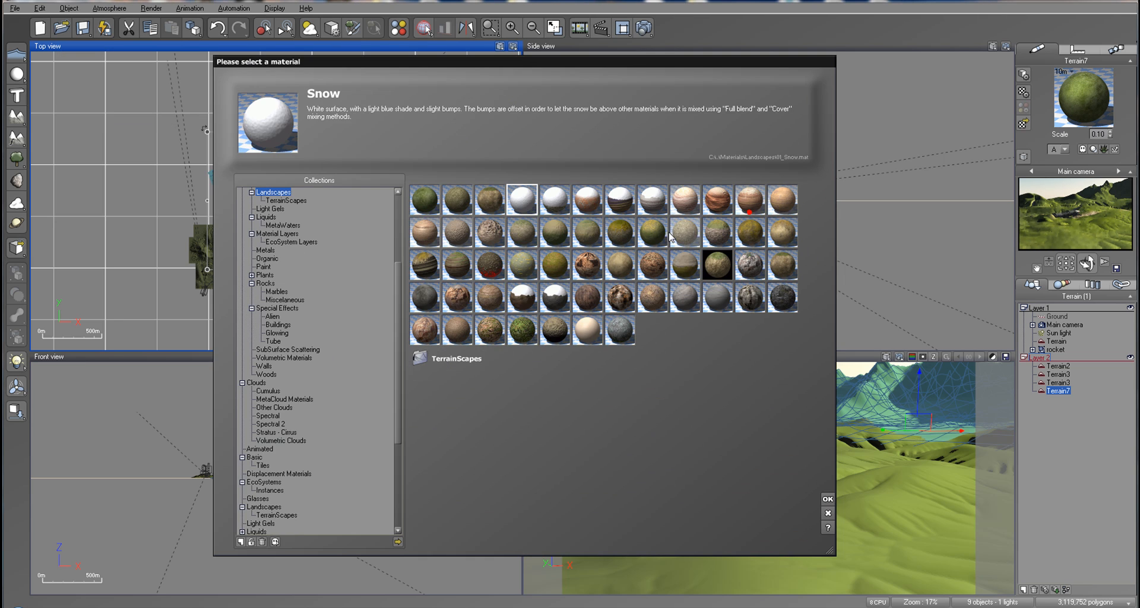
left_click(419, 295)
left_click(829, 499)
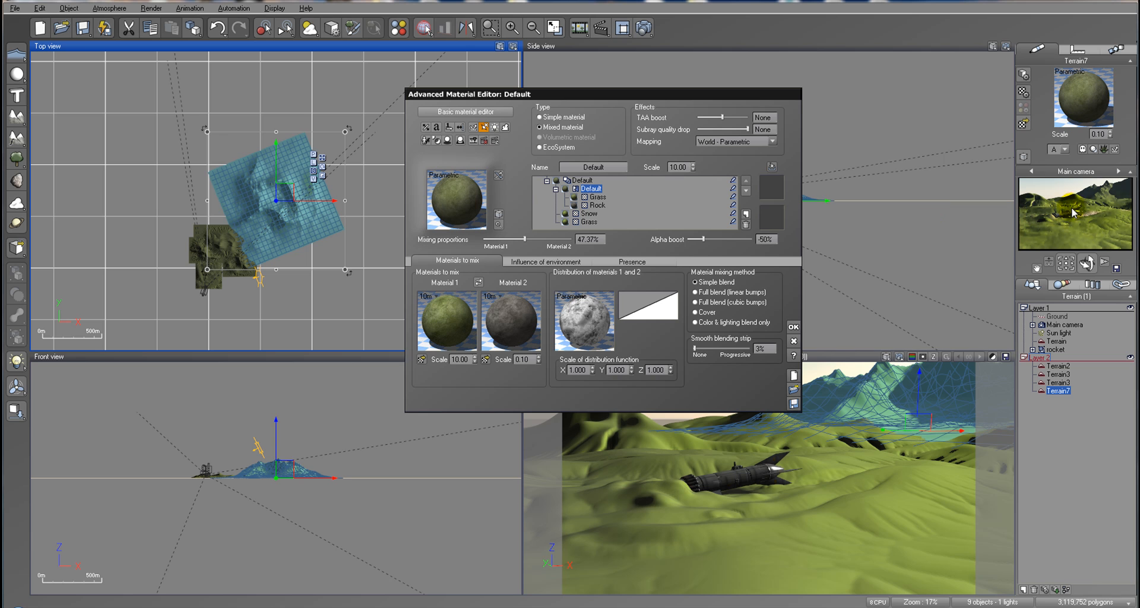
Step: Try setting the mixed rock-and-grass layer's mixing proportions to 45.35% and its alpha boost to -30%
left_click(545, 261)
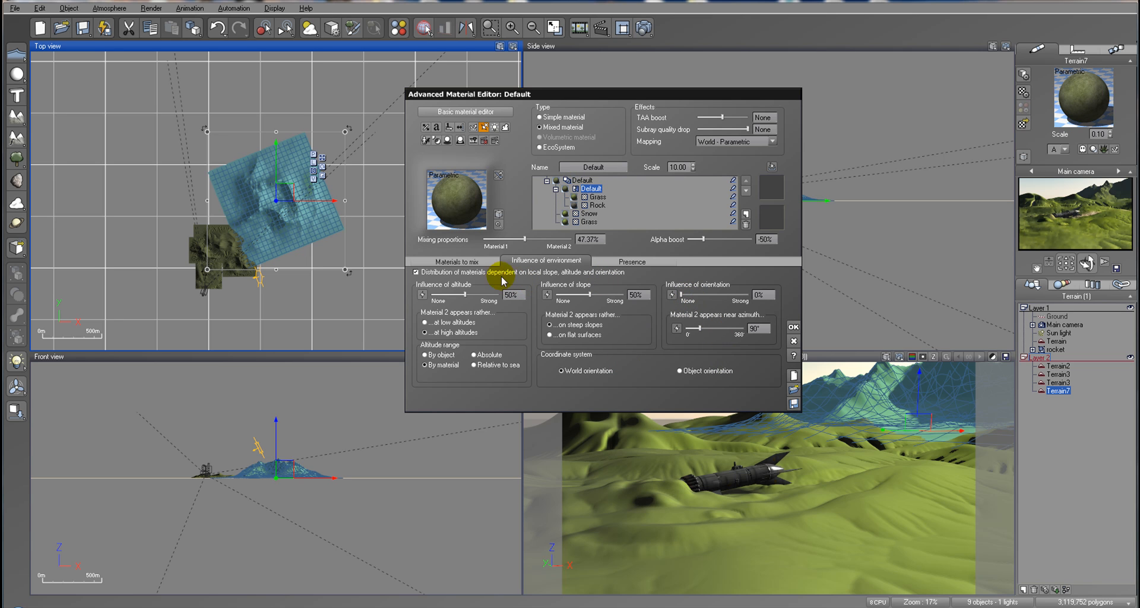
mouse_move(525, 238)
left_mouse_down()
mouse_move(551, 236)
mouse_move(518, 237)
mouse_move(538, 236)
left_mouse_up()
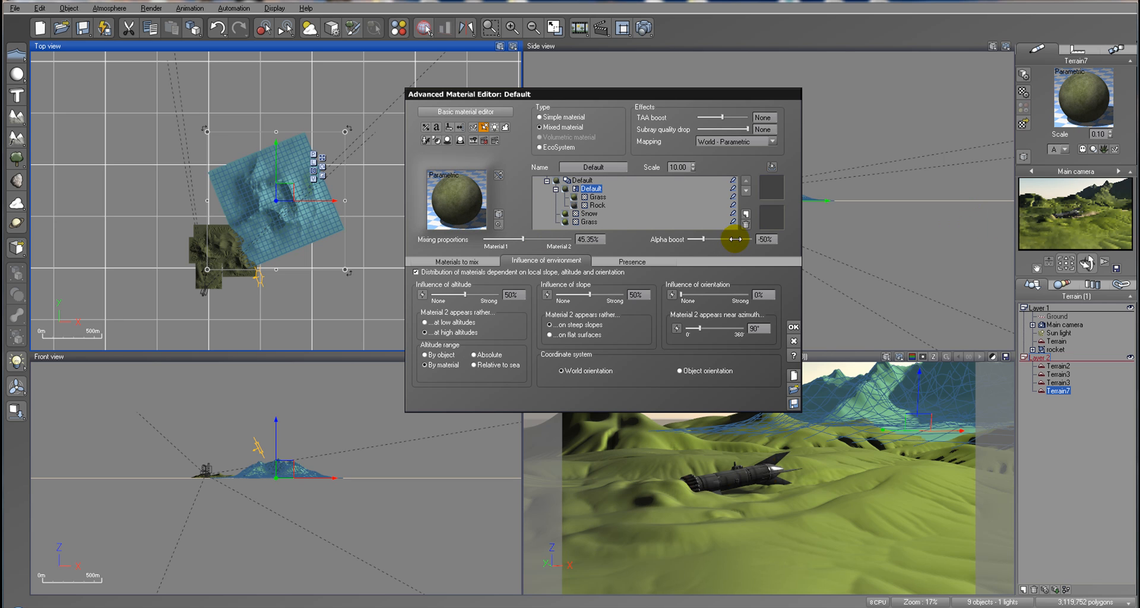
left_click(733, 204)
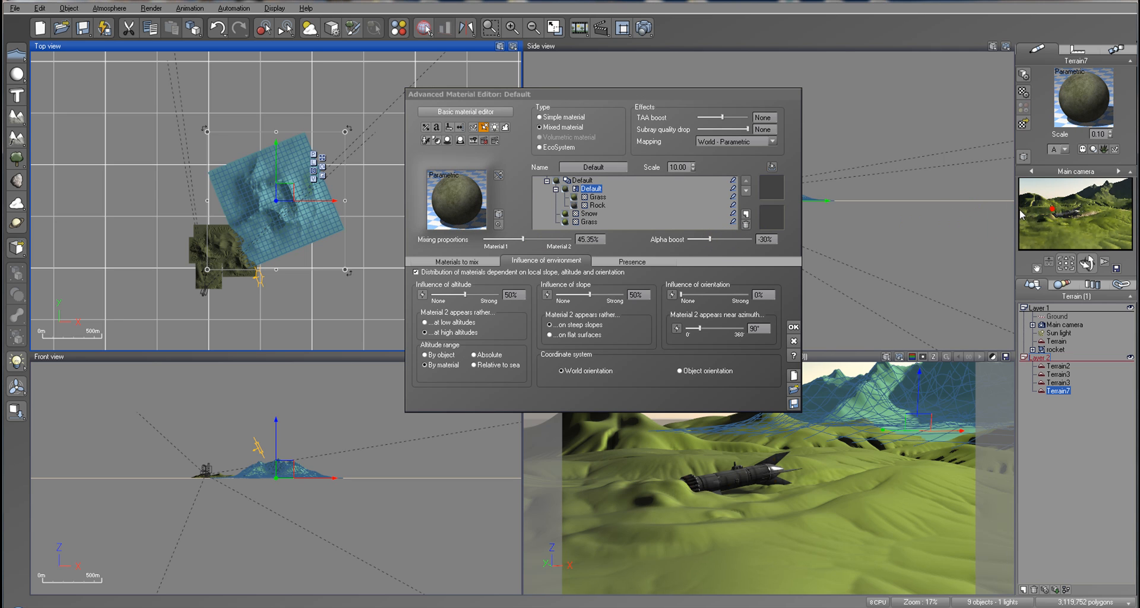
left_click(592, 198)
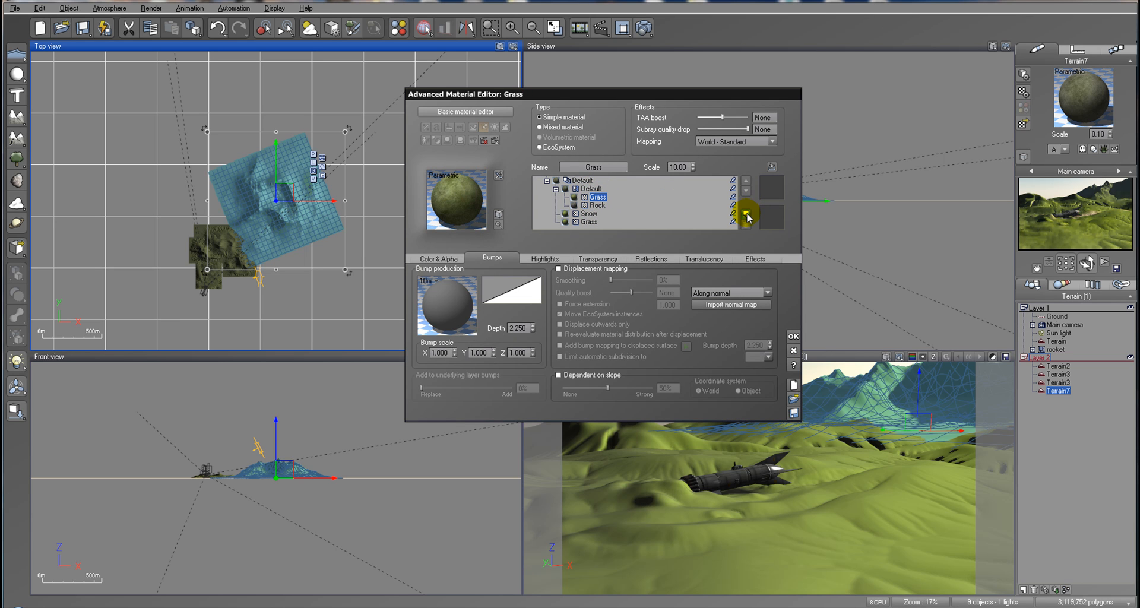
Step: Try converting the mixed rock-and-grass layer to a simple material, and discard all changes to Terrain7's material
left_click(591, 188)
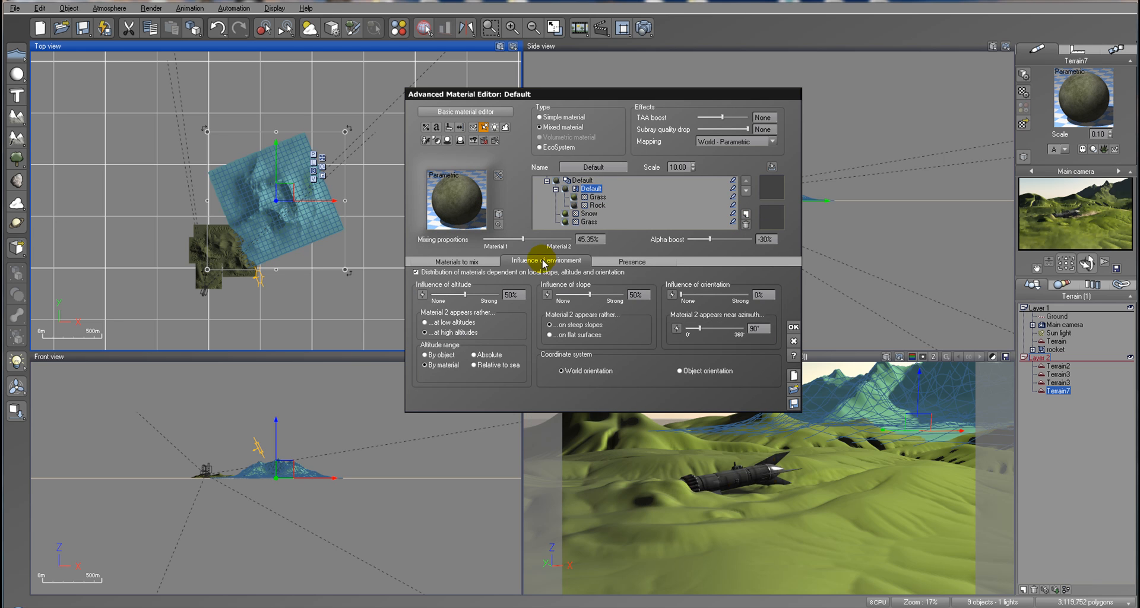
left_click(560, 118)
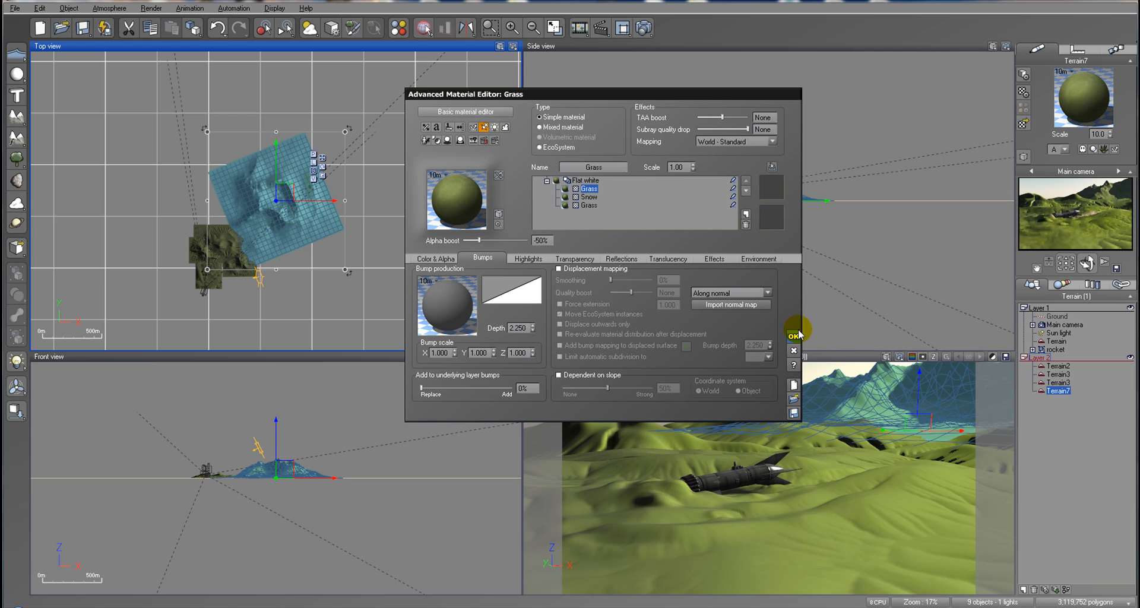
left_click(793, 351)
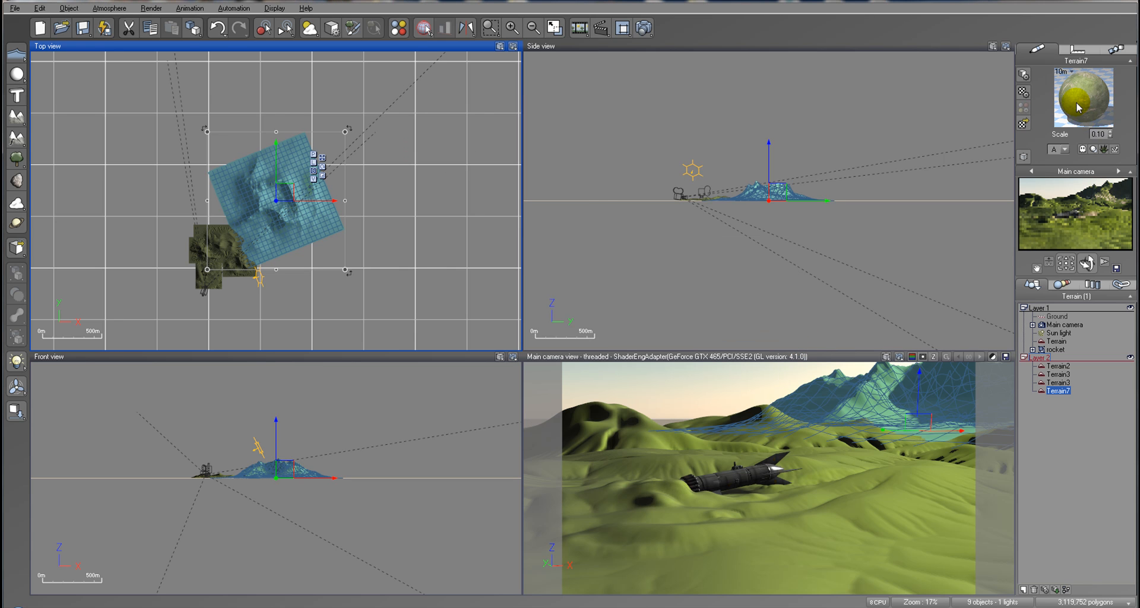
Step: In Terrain7's material, delete the Chipped with paths layer and add the dark rock-and-grass material from the Landscapes collection as a layer
double_click(1081, 107)
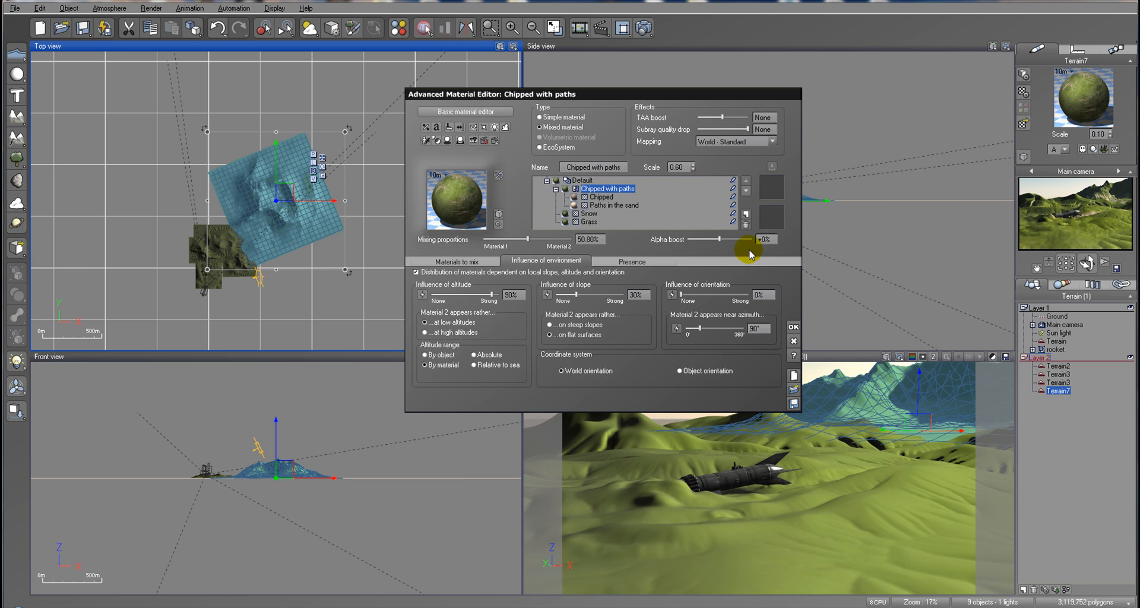
left_click(746, 226)
left_click(580, 180)
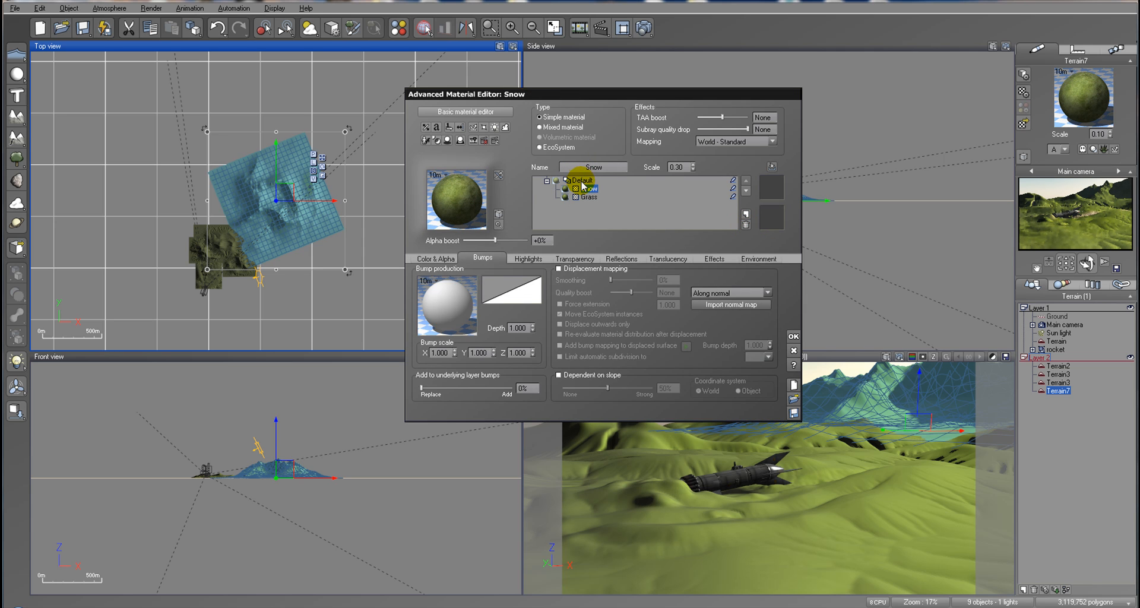
left_click(747, 214)
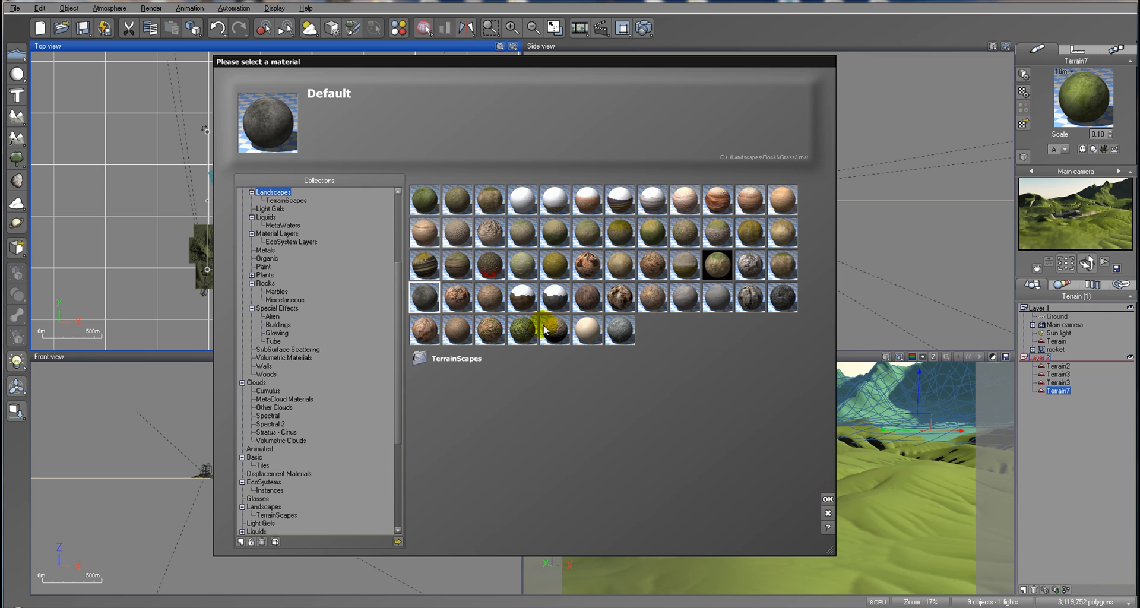
left_click(425, 302)
left_click(829, 499)
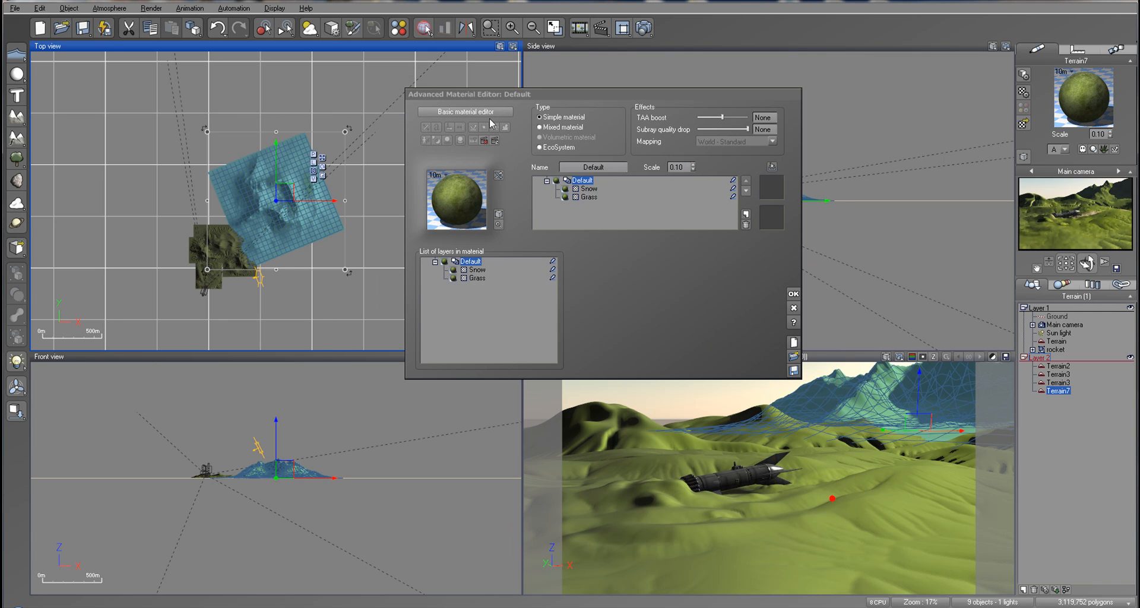
left_click(588, 188)
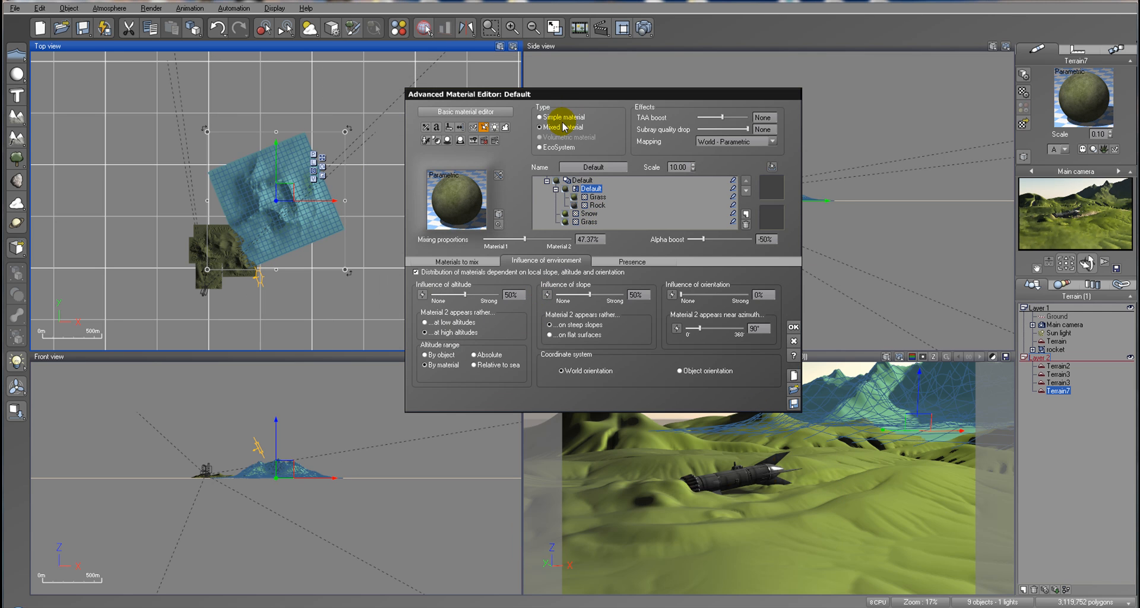
Step: Swap the mixed layer's two materials, convert it to a simple Rock material, and set its alpha boost to -6%
left_click(457, 260)
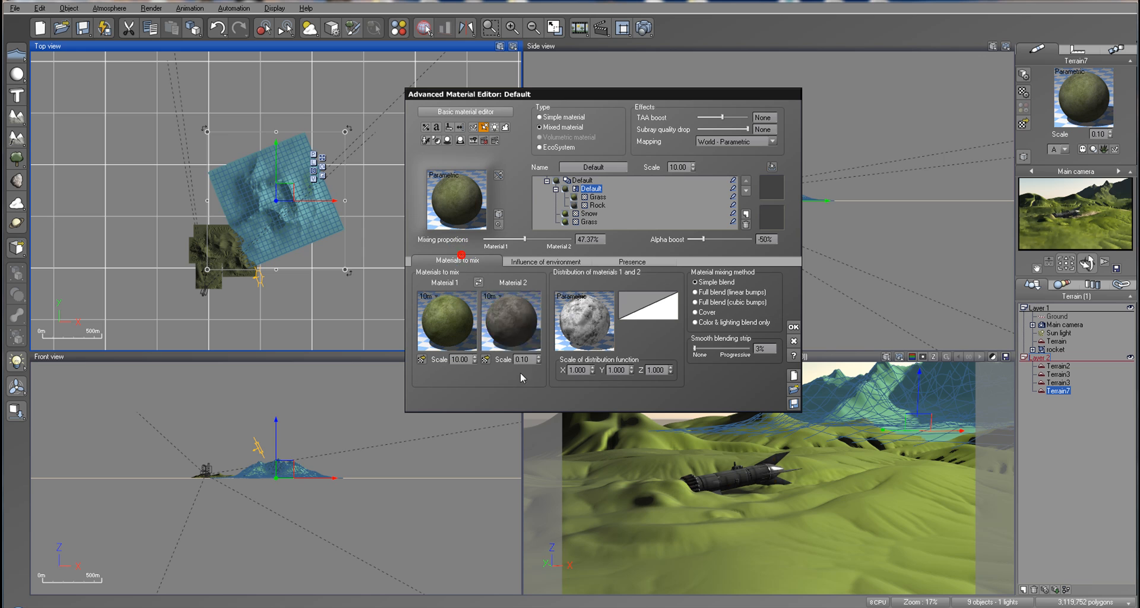
left_click(479, 282)
left_click(564, 117)
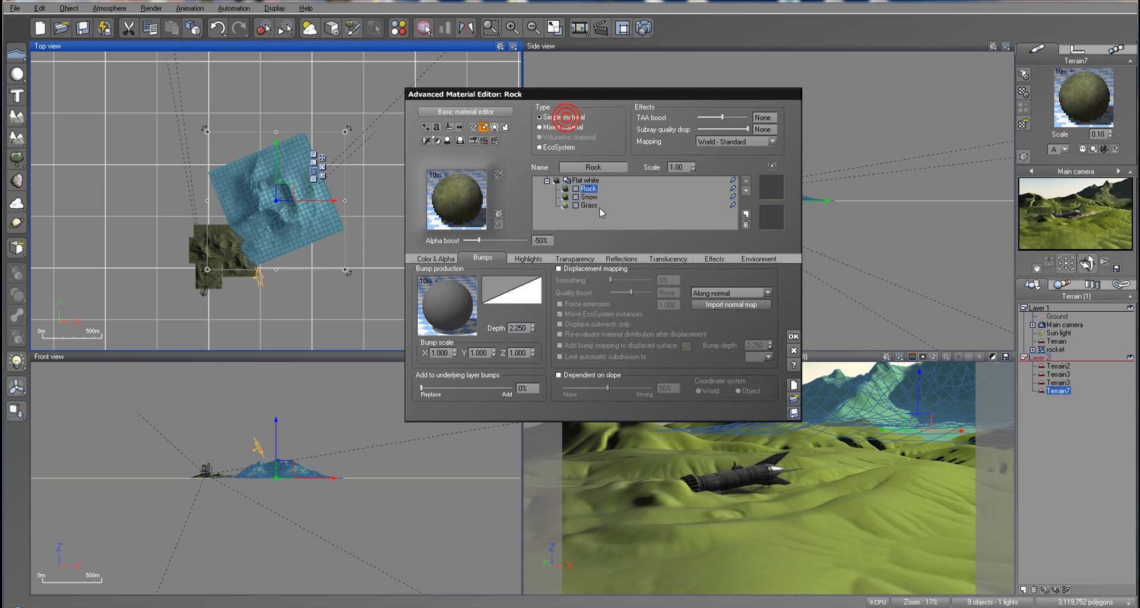
left_click(424, 257)
left_click_drag(480, 240, 502, 240)
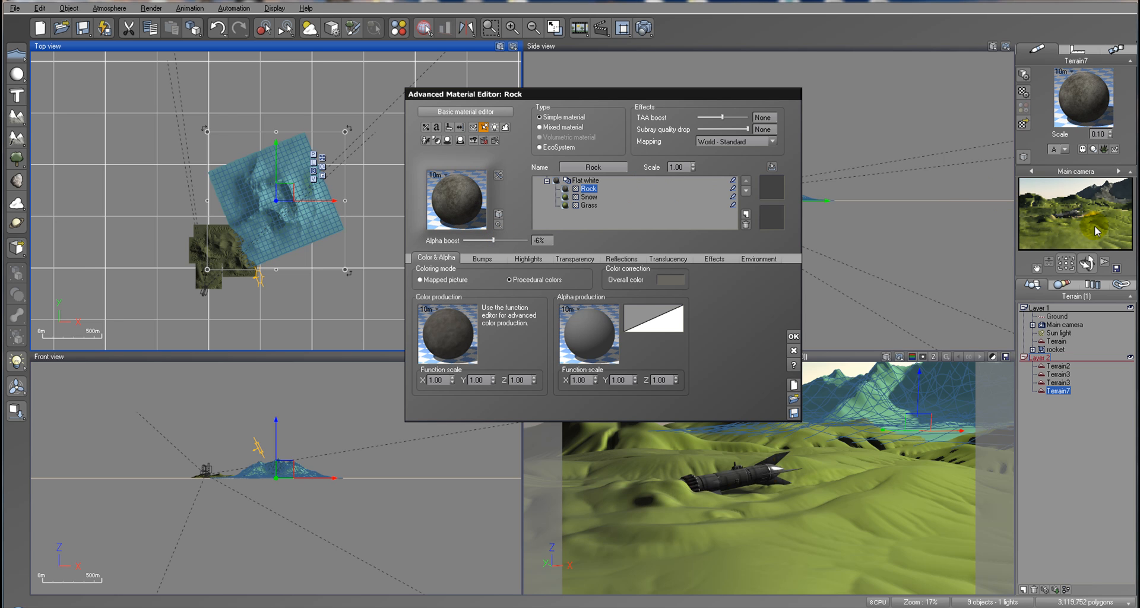
Step: Highlight the Rock layer and set its altitude range to -0.57 through 1.00 with 14% bottom fuzziness
left_click(758, 258)
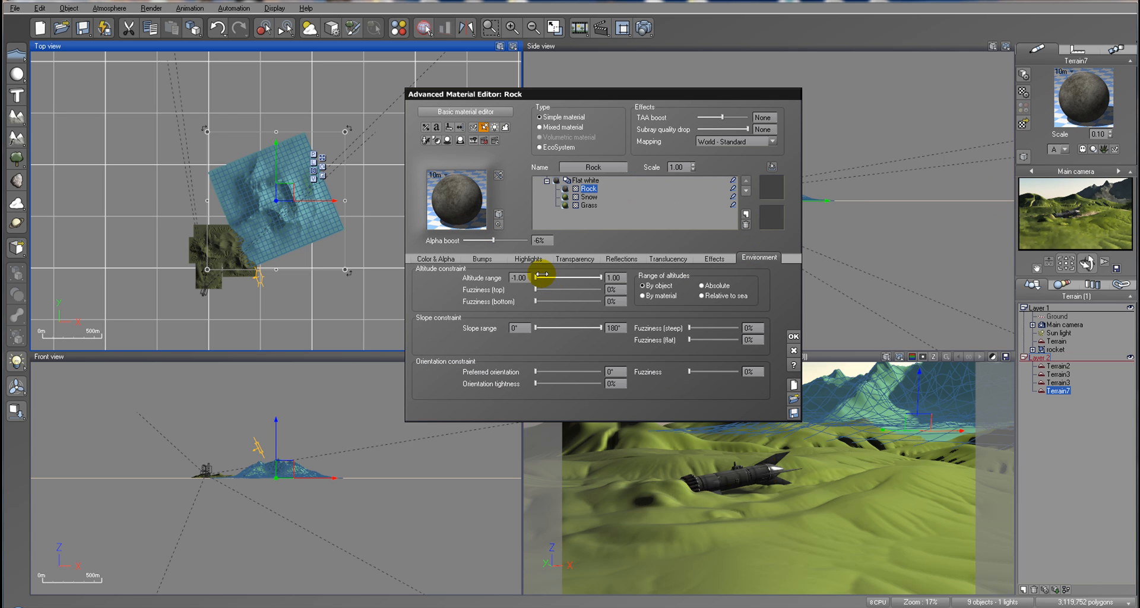
left_click_drag(553, 275, 570, 275)
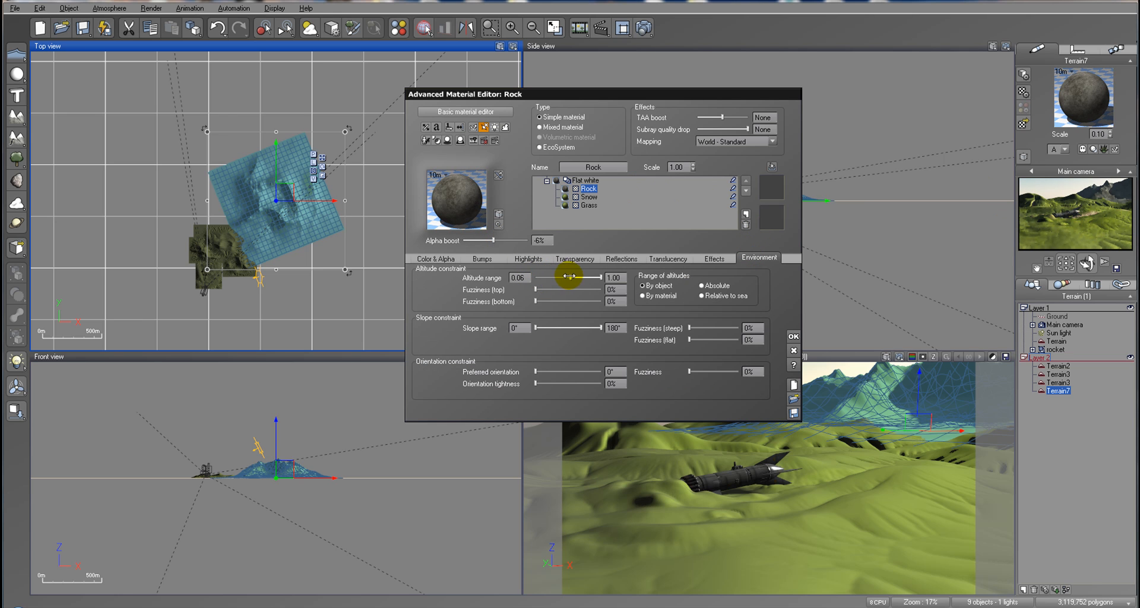
left_click(735, 189)
left_click_drag(734, 186, 689, 128)
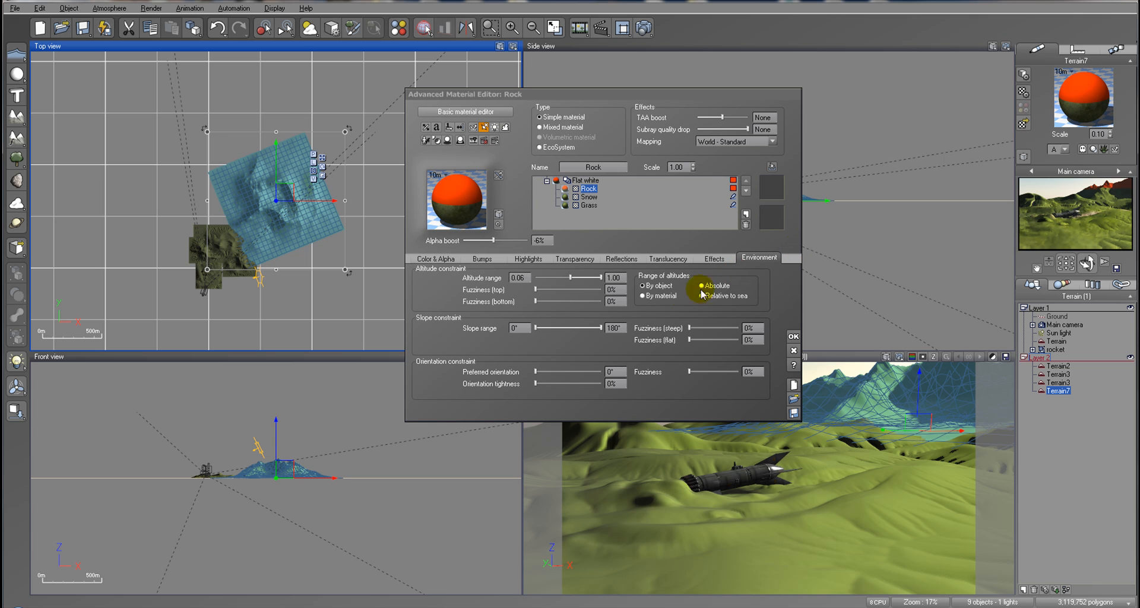
left_click_drag(570, 277, 546, 298)
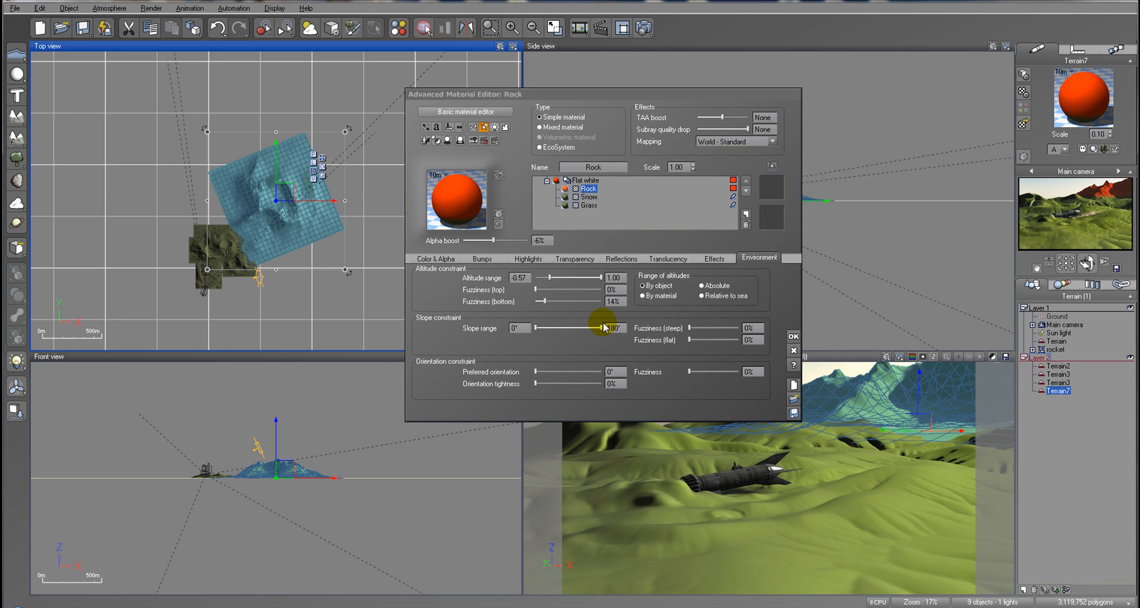
Step: Limit the Rock layer to slopes of 65° to 180° with 11% steep and flat fuzziness, turn off highlighting, and accept the material
left_click_drag(600, 328, 557, 328)
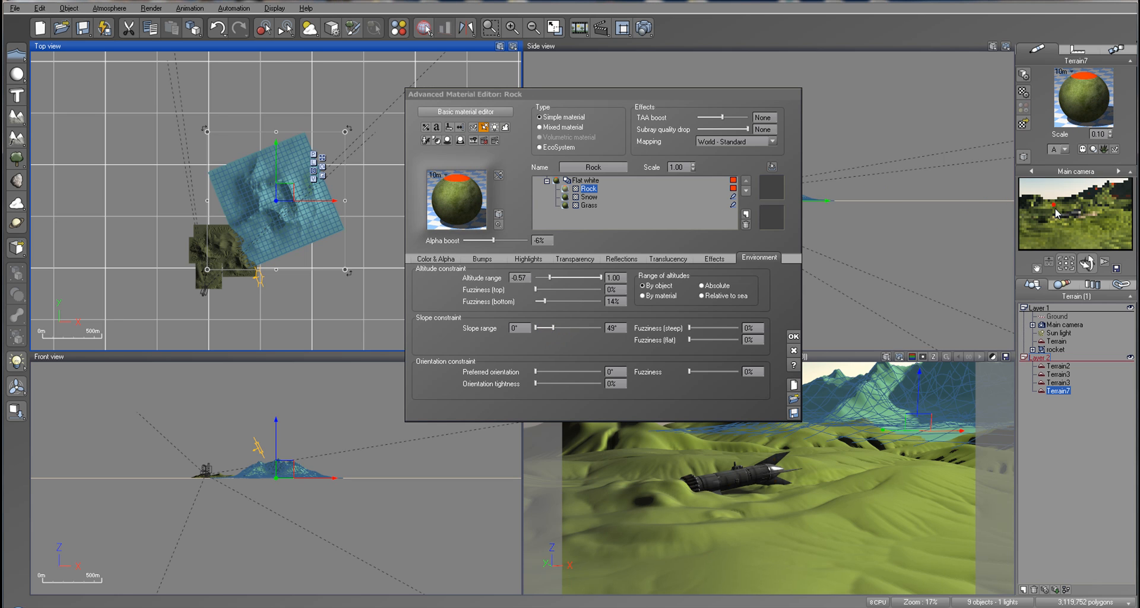
left_click_drag(555, 329, 609, 328)
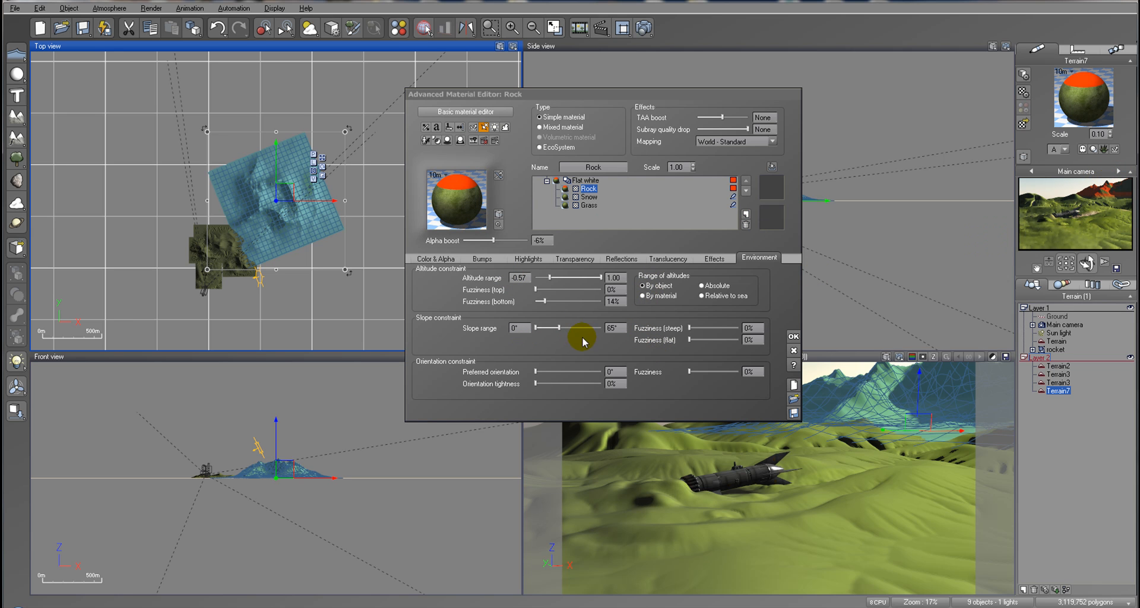
mouse_move(560, 328)
left_mouse_down()
mouse_move(601, 327)
mouse_move(544, 328)
mouse_move(556, 327)
left_mouse_up()
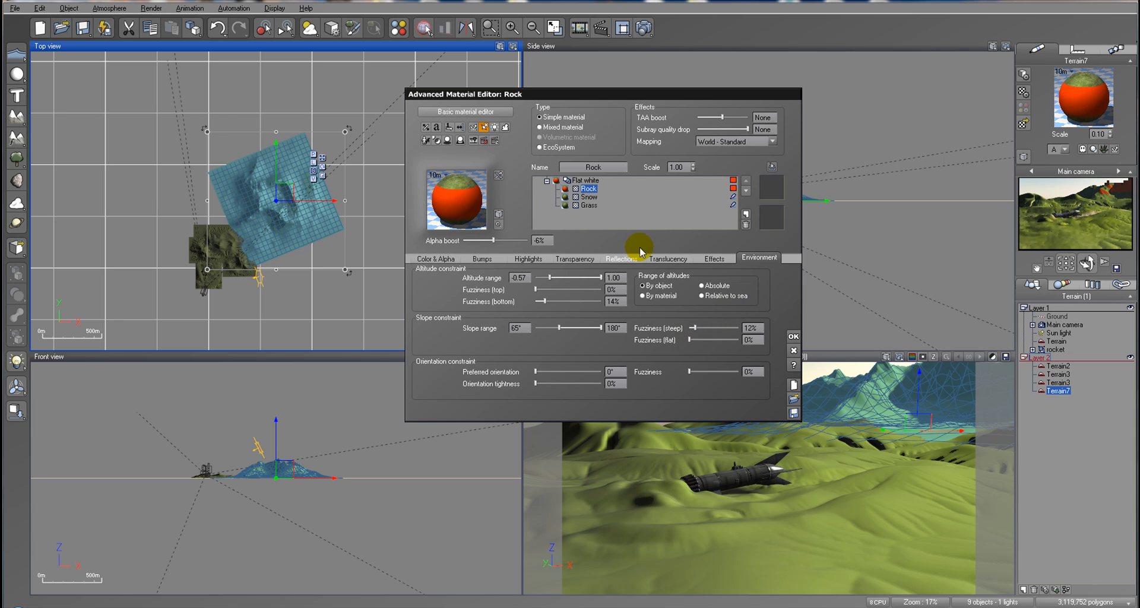
left_click(695, 341)
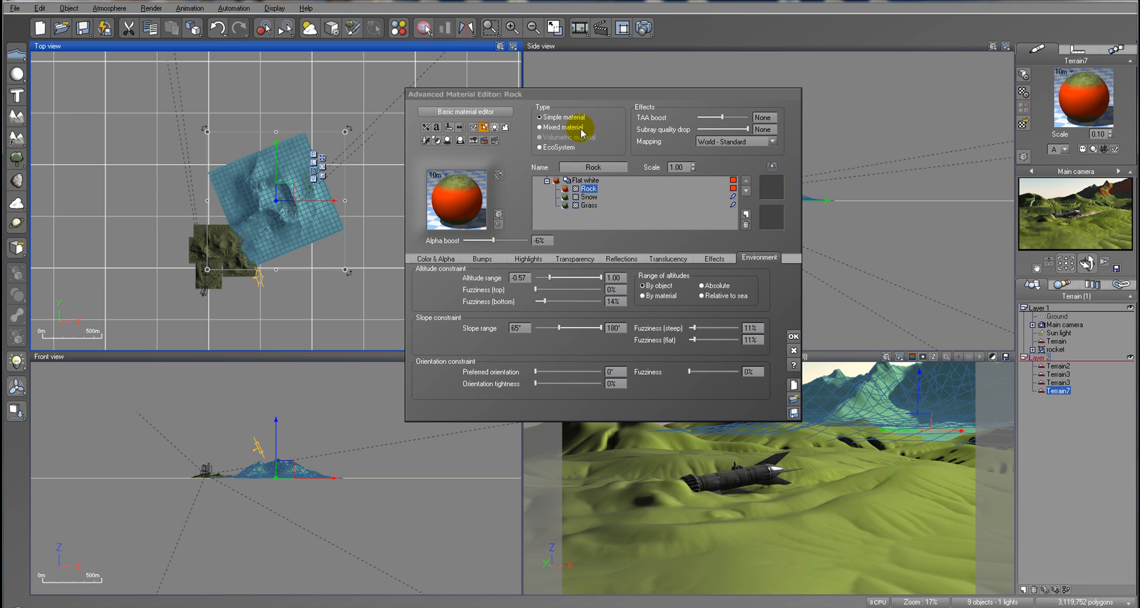
left_click(733, 180)
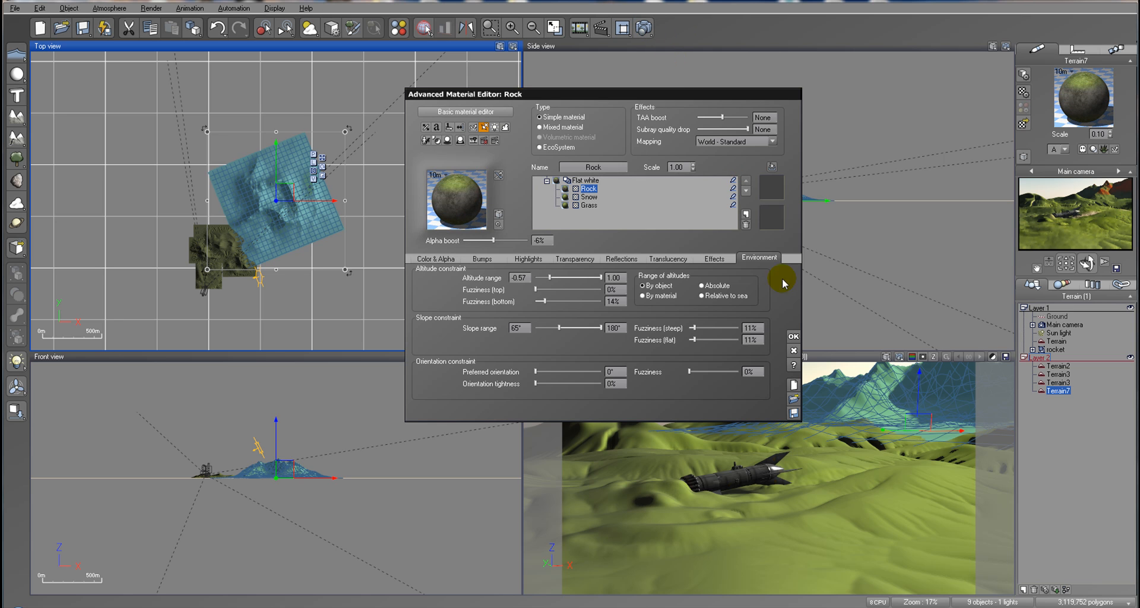
left_click(794, 336)
Step: Render the scene to check Terrain7's rock, snow and grass material, and close the render
left_click(646, 30)
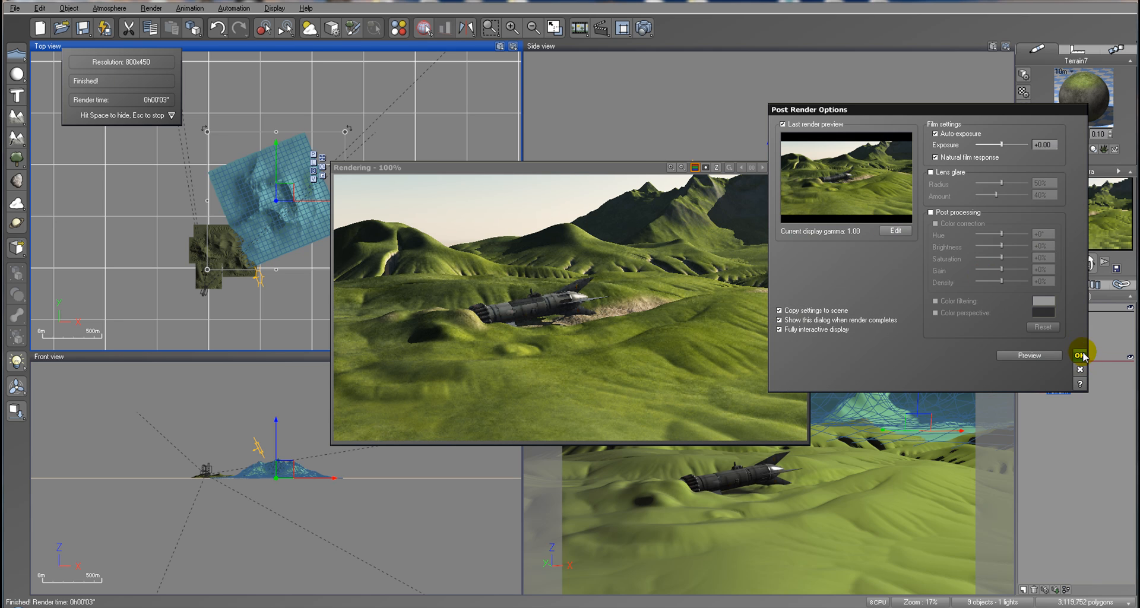
left_click(1081, 355)
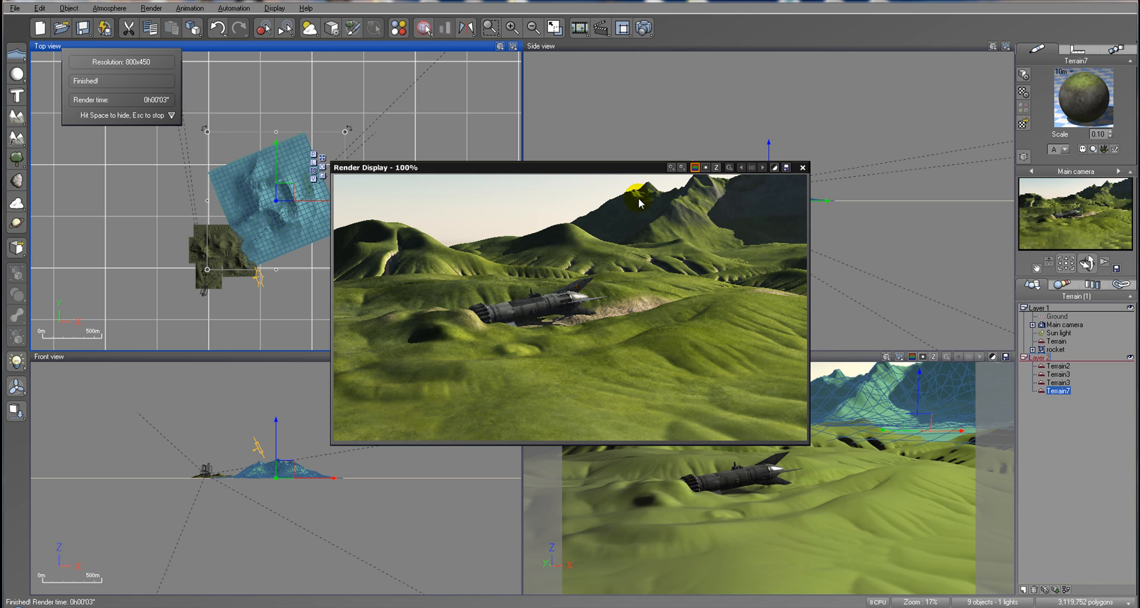
left_click(803, 168)
Step: Hide Layer 2 with the background terrains and select the foreground Terrain in Layer 1
right_click_drag(373, 165, 426, 149)
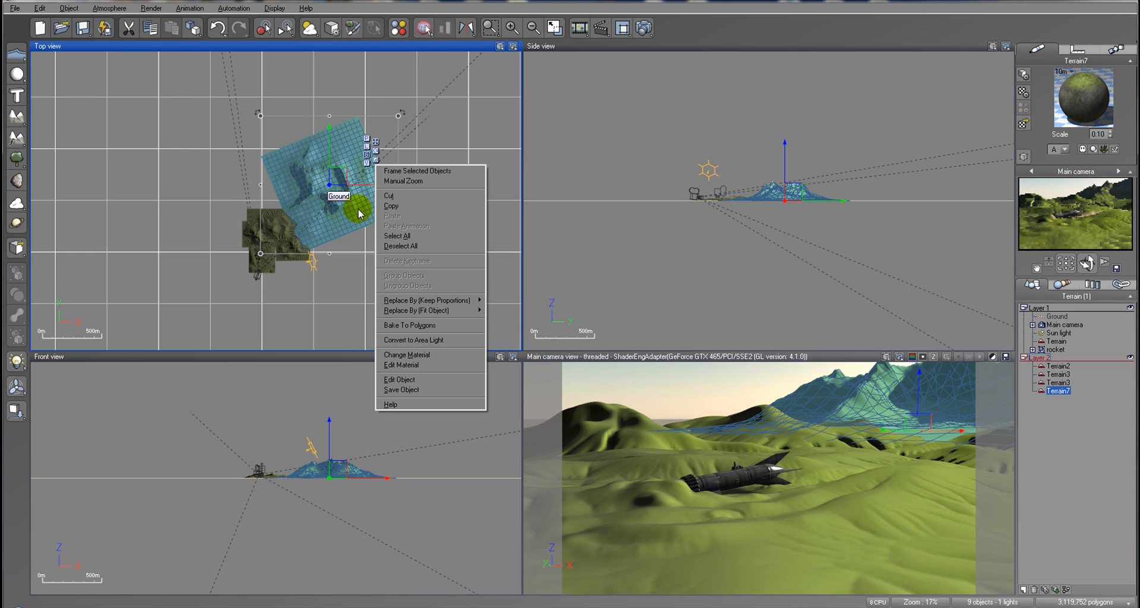
scroll(357, 208, "up", 5)
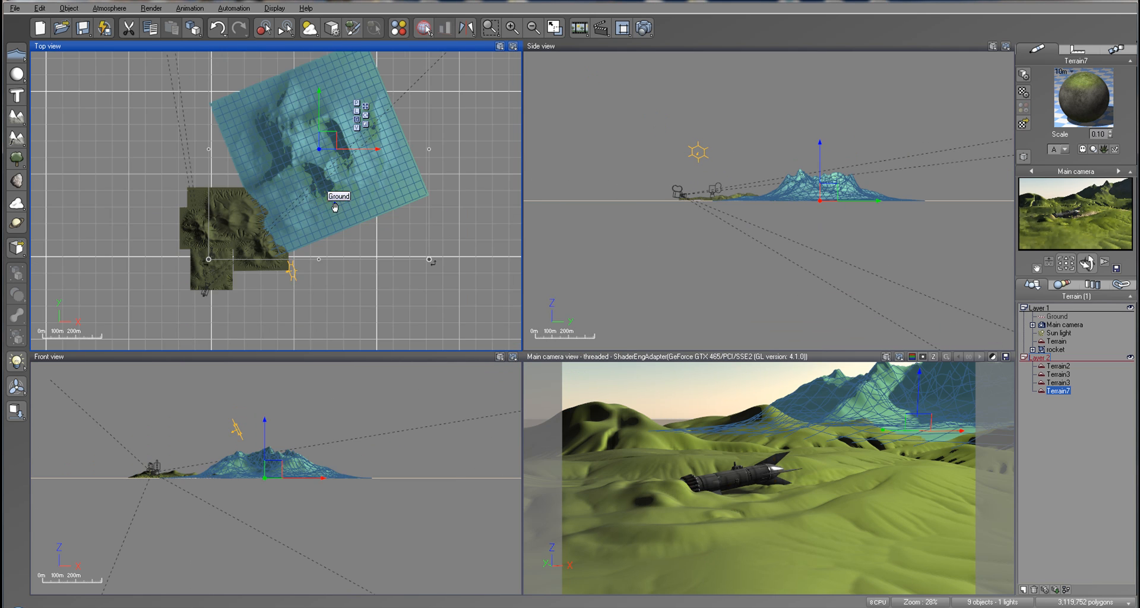
right_click_drag(335, 207, 364, 181)
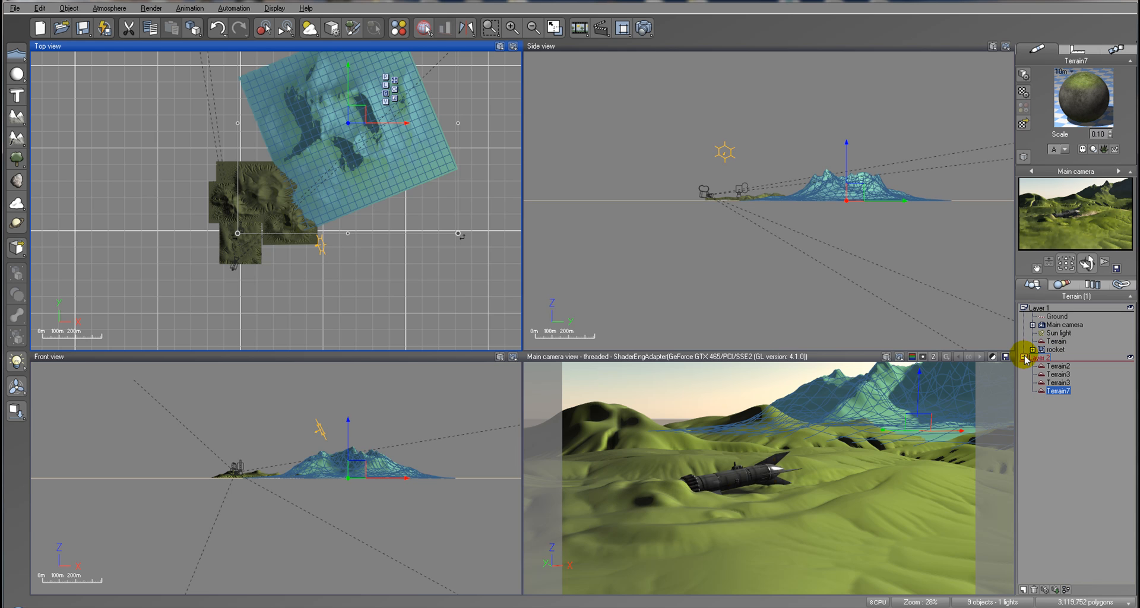
left_click(1130, 357)
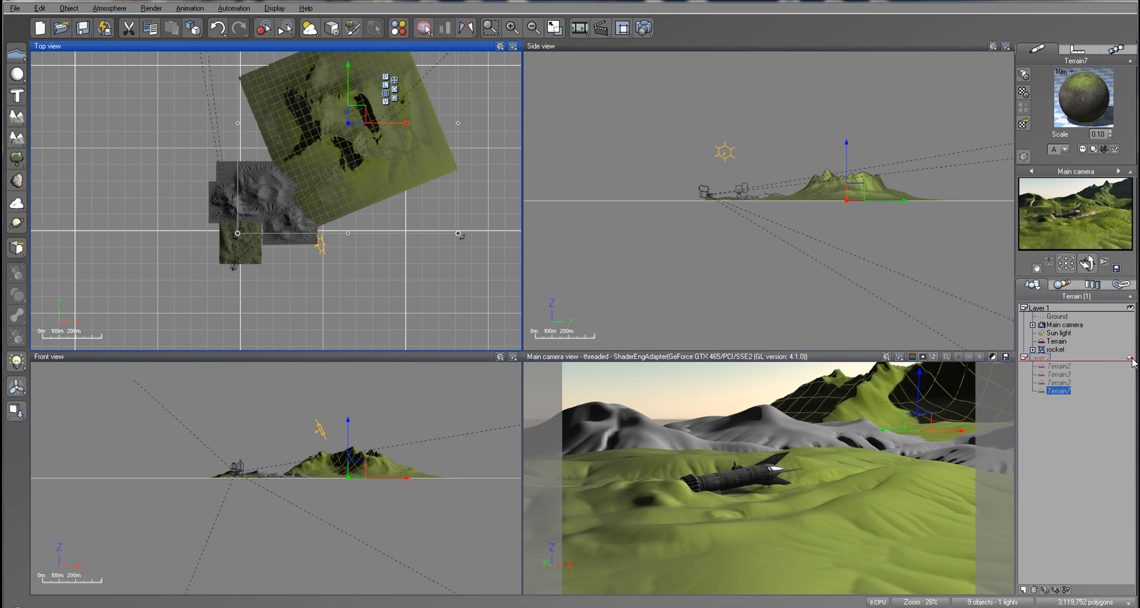
left_click(1130, 357)
left_click(1056, 342)
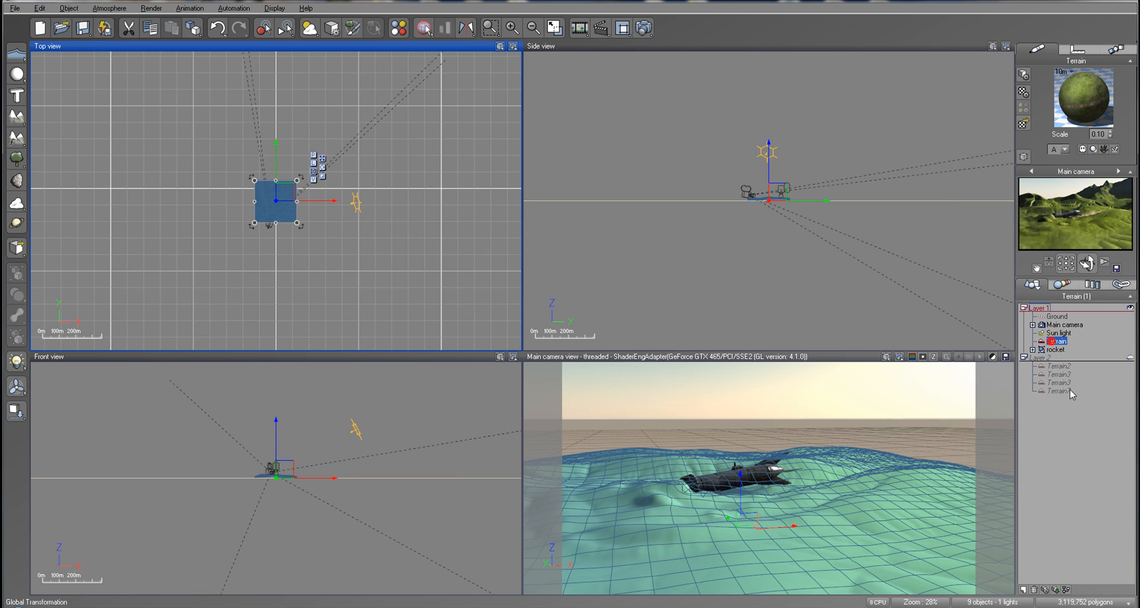
scroll(318, 178, "up", 5)
right_click_drag(226, 231, 351, 178)
scroll(368, 119, "up", 2)
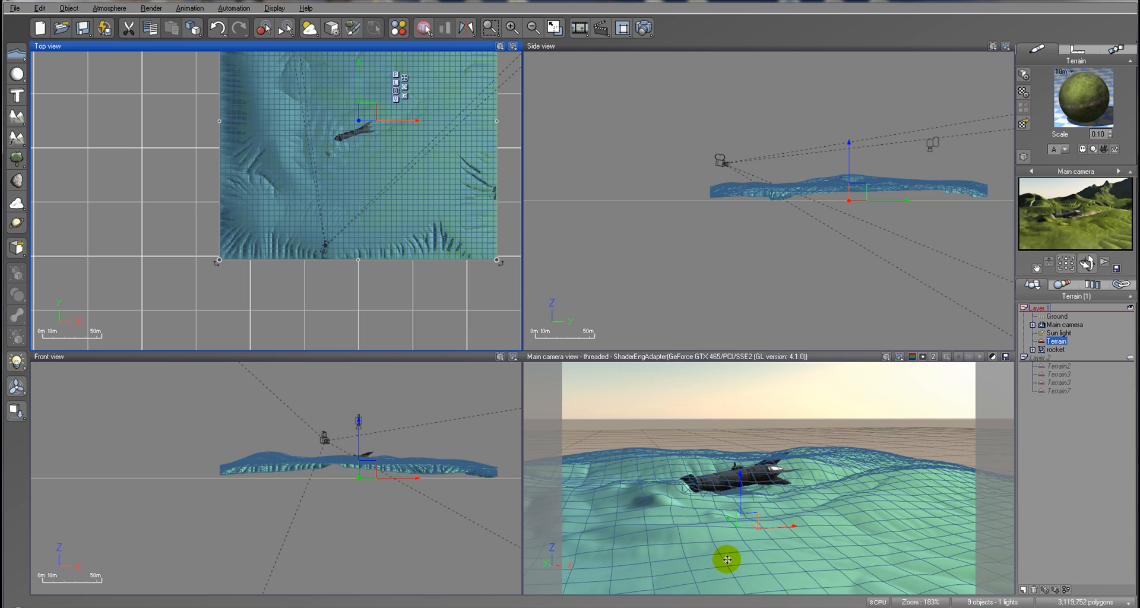
Step: Add an HD Lime Tree from the Trees plant collection to the scene
left_click(736, 164)
left_click(738, 158)
left_click(721, 157)
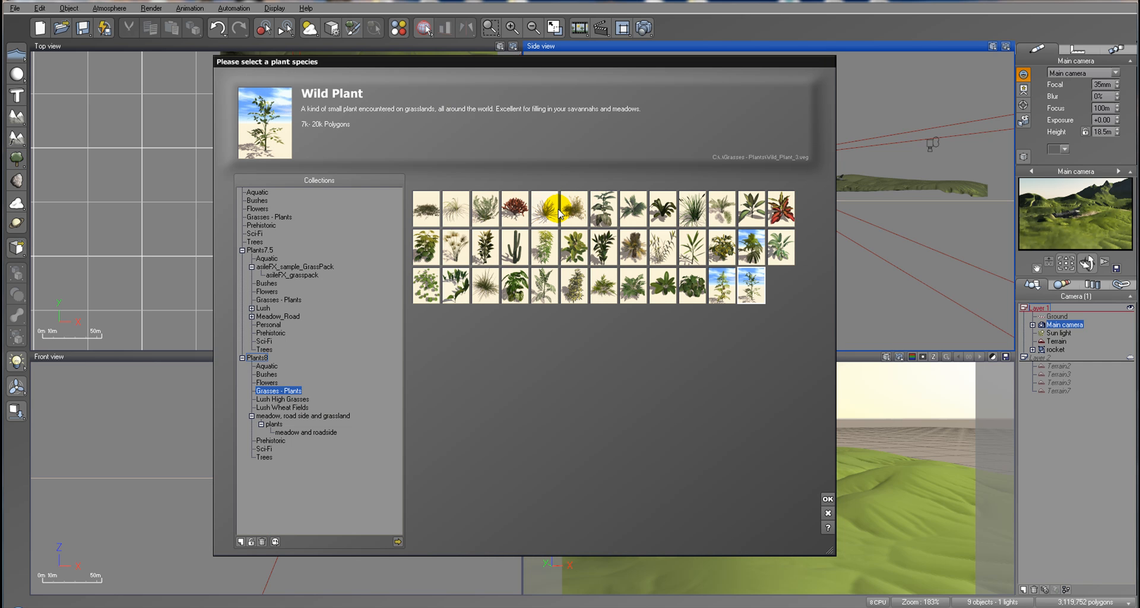
left_click(255, 242)
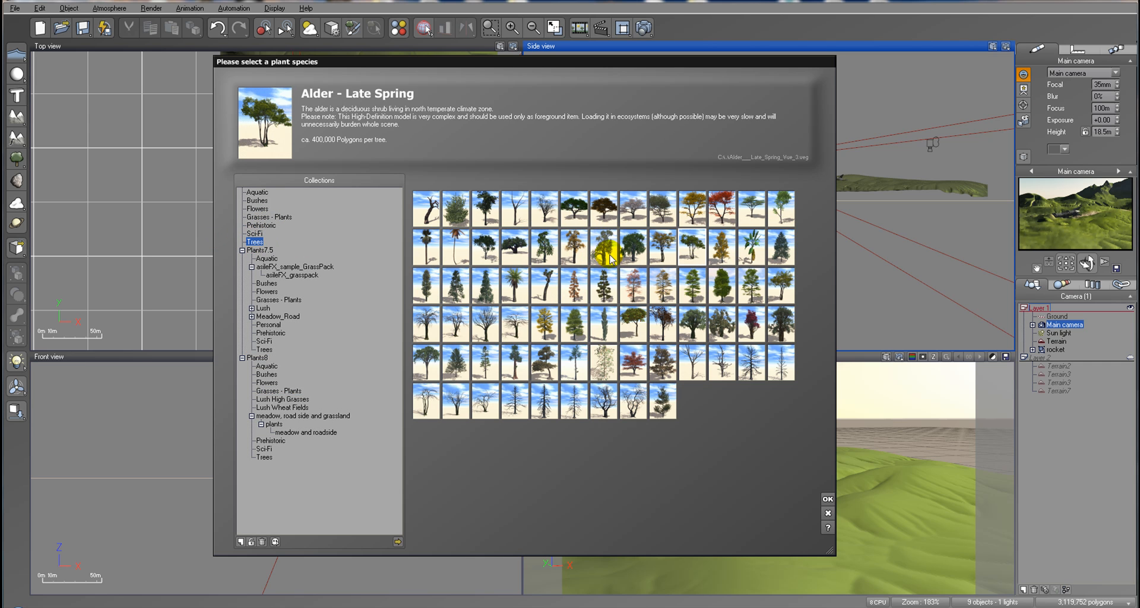
left_click(575, 321)
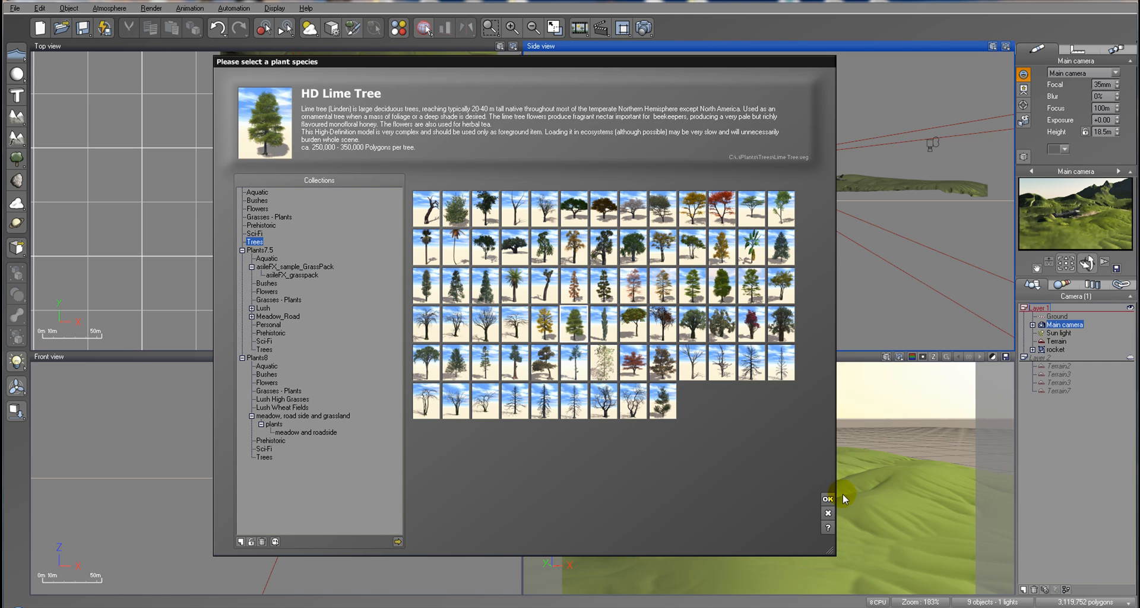
left_click(828, 499)
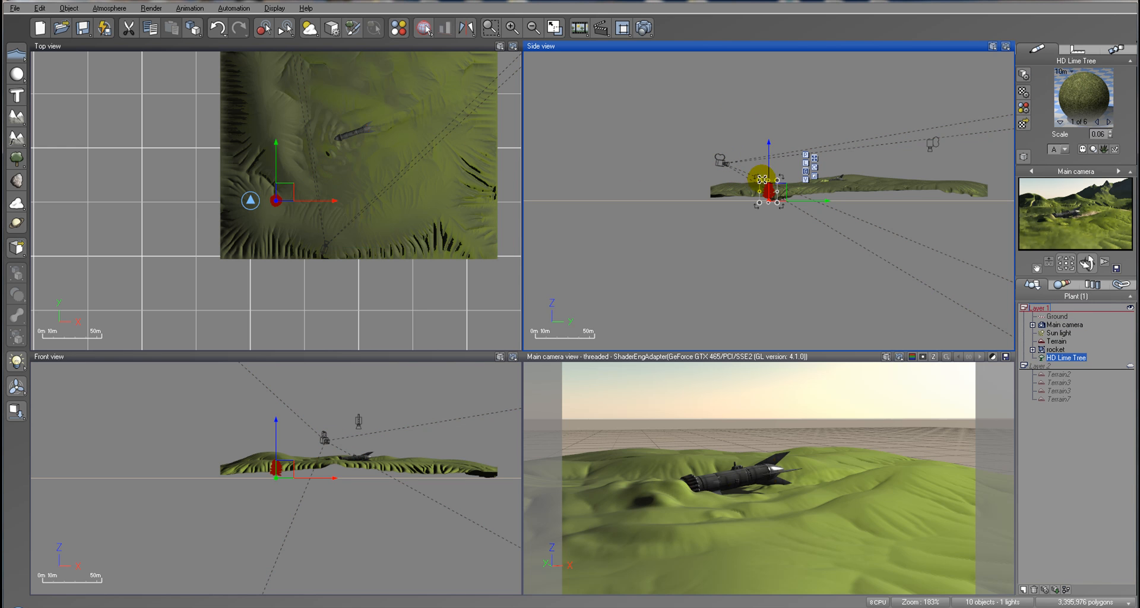
Step: Raise the lime tree onto the foreground terrain's surface and move it in front of the main camera, near the rocket's tail
scroll(773, 189, "up", 5)
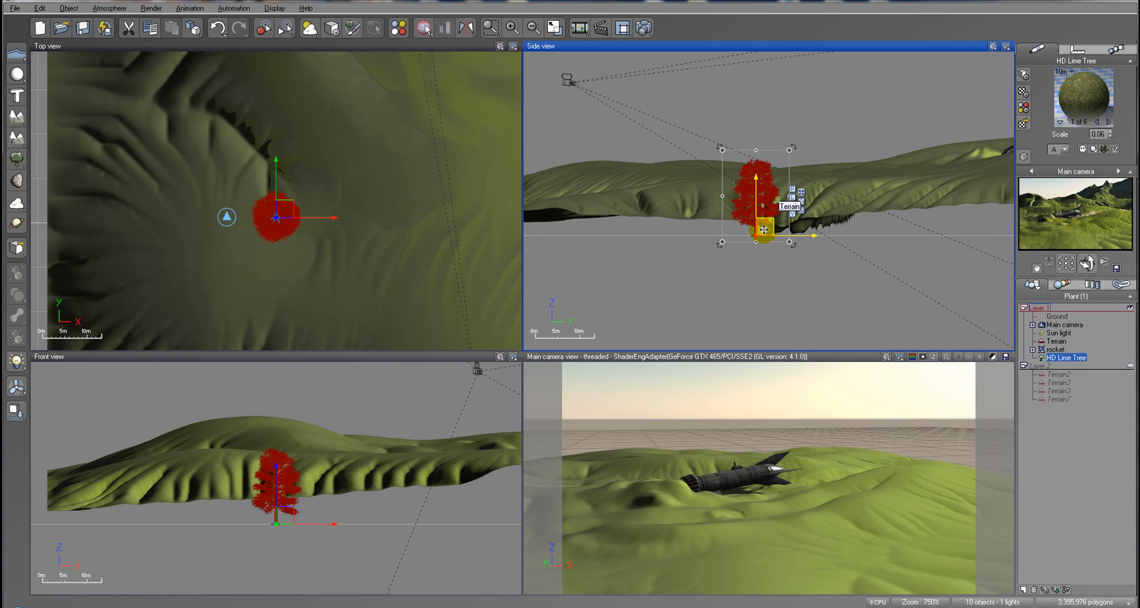
left_click_drag(764, 231, 757, 147)
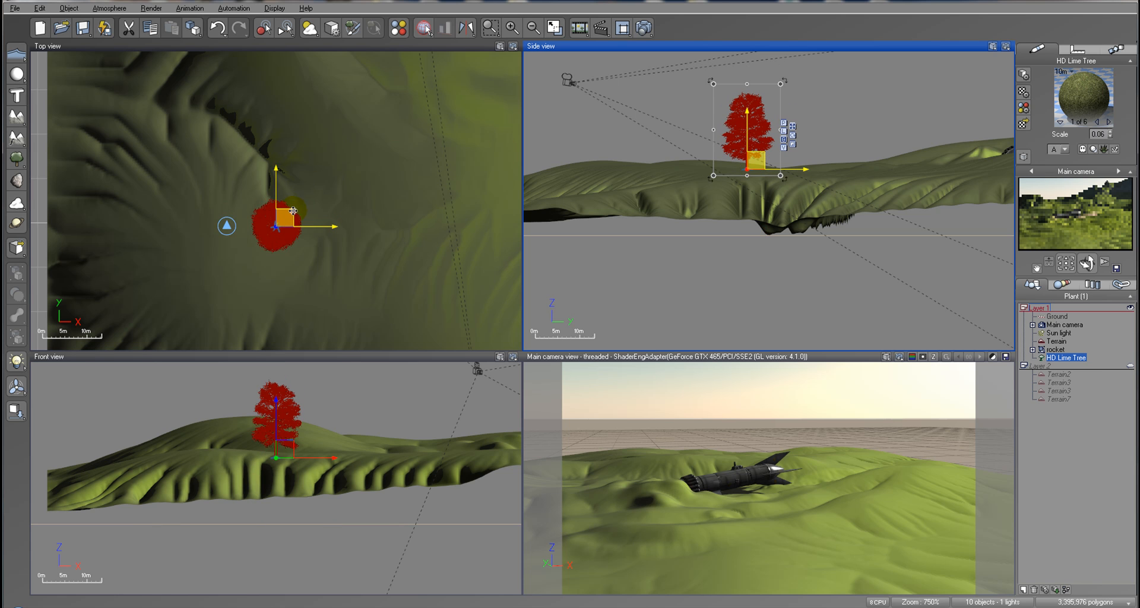
left_click_drag(290, 209, 278, 231)
scroll(244, 171, "down", 5)
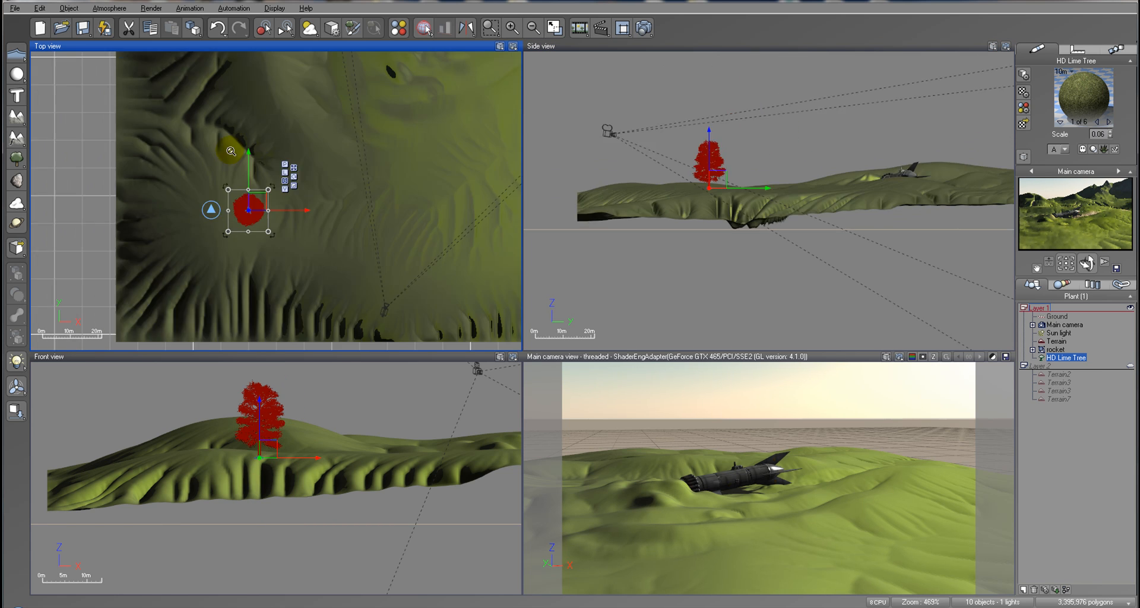
left_click_drag(246, 180, 331, 168)
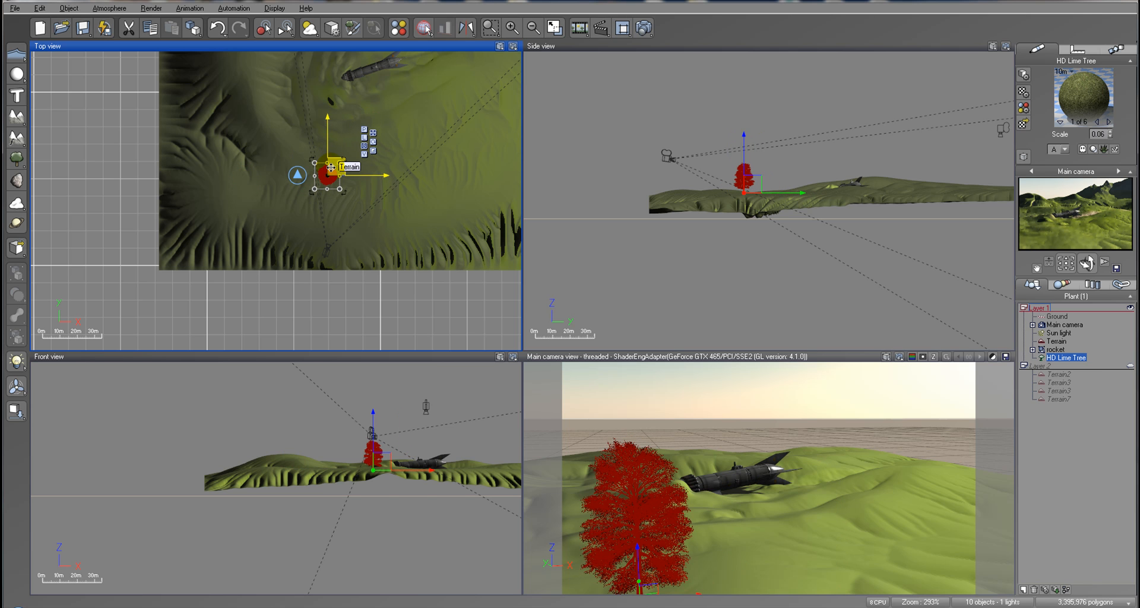
Step: Render the scene to judge the lime tree's scale against the rocket and mountains, and close the render
left_click(644, 28)
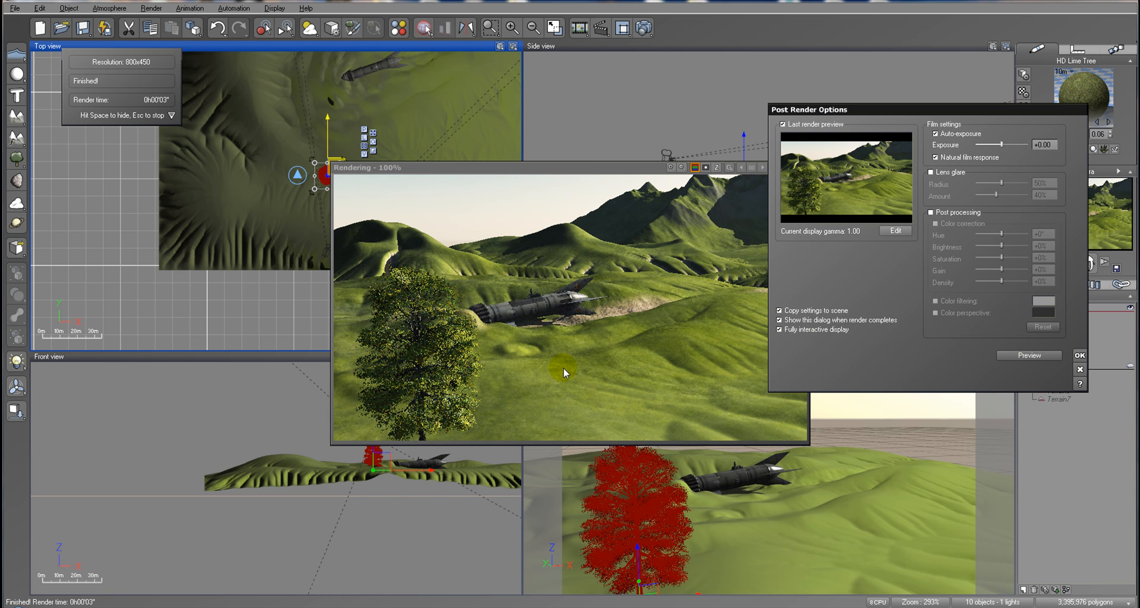
left_click(1077, 352)
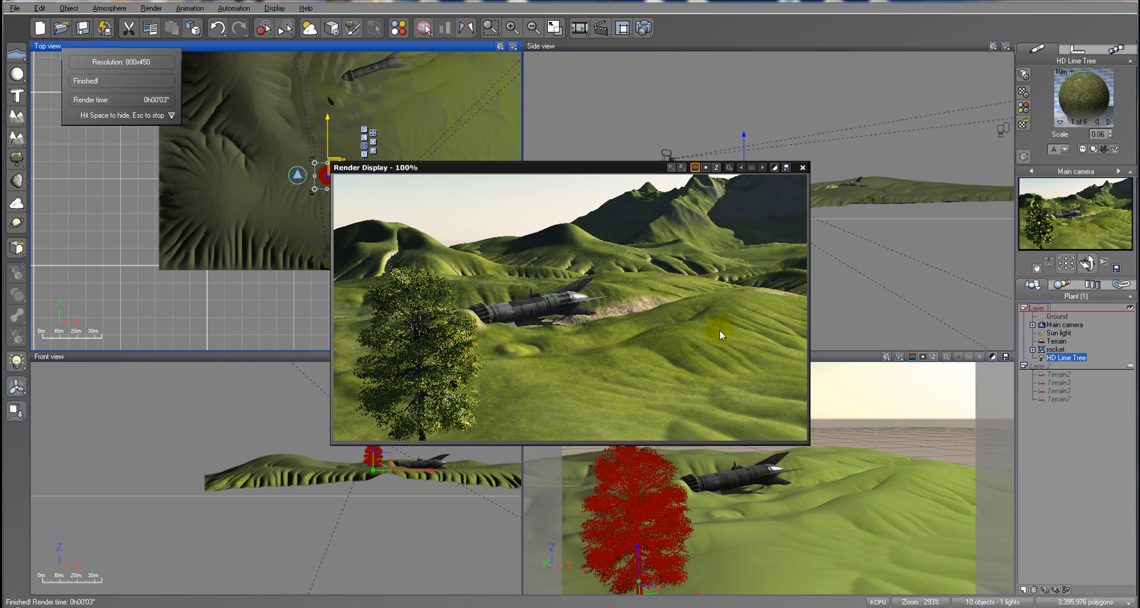
left_click(802, 168)
Step: In the foreground Terrain's material, set the Grass layer's bump depth to 1.700
left_click(1060, 341)
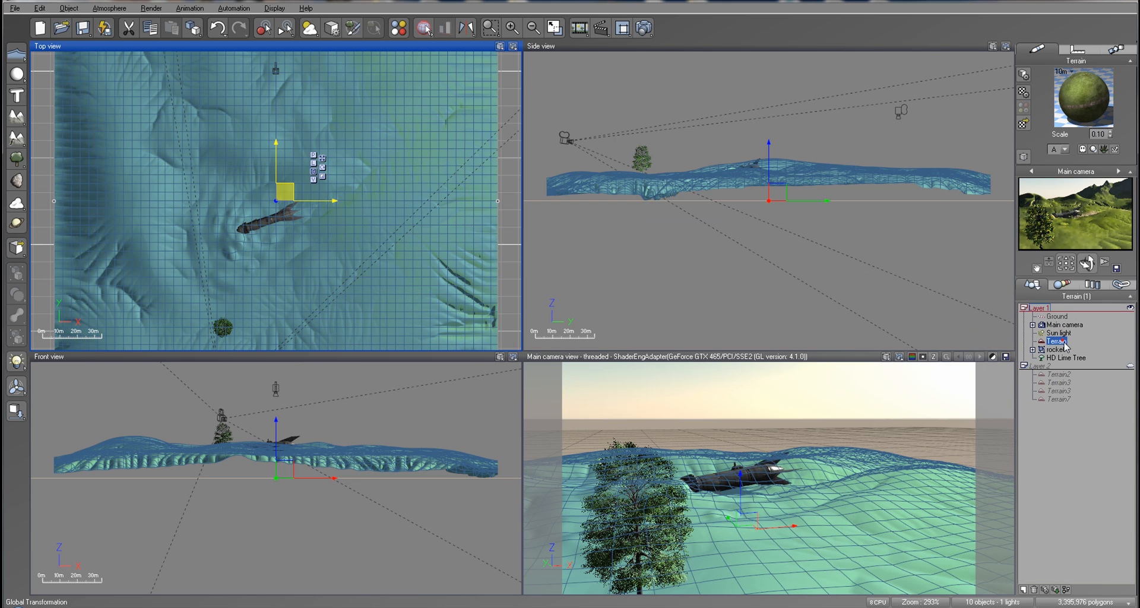
double_click(1099, 113)
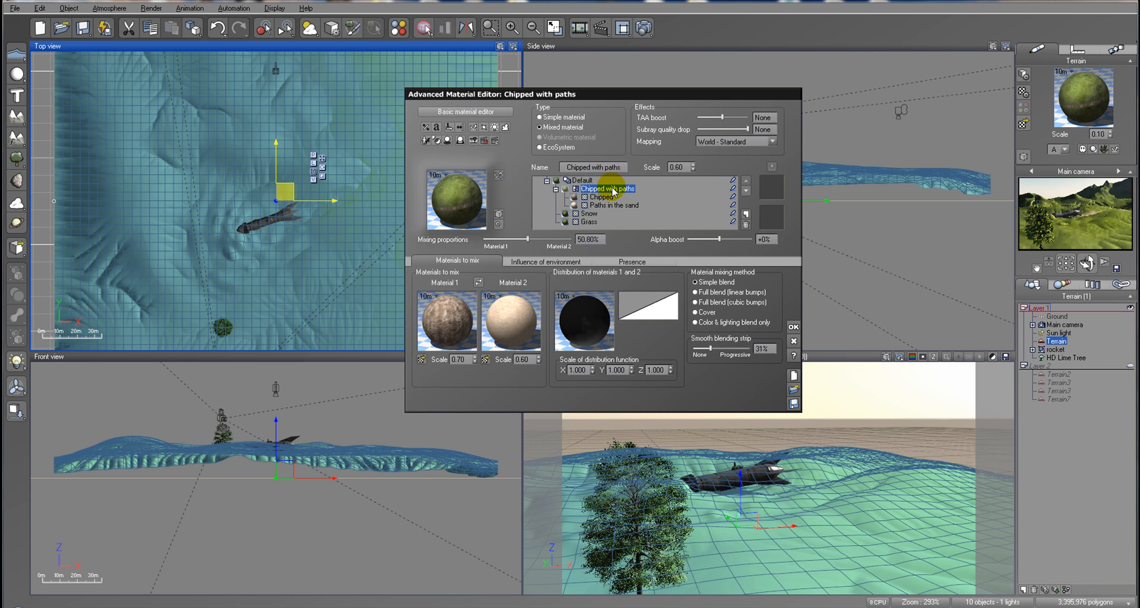
left_click(589, 221)
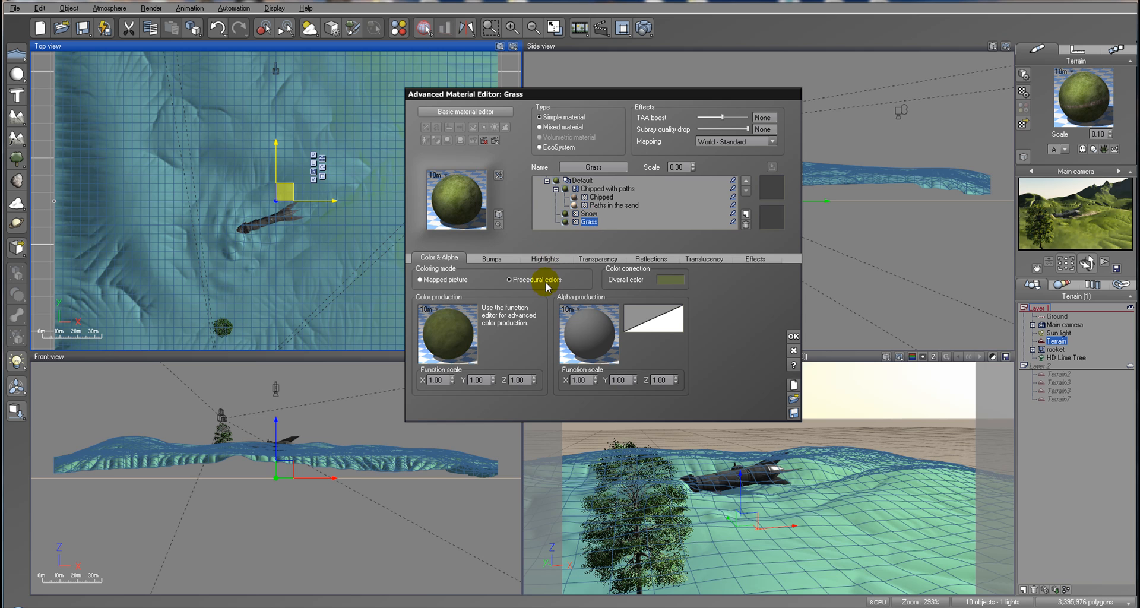
left_click(491, 257)
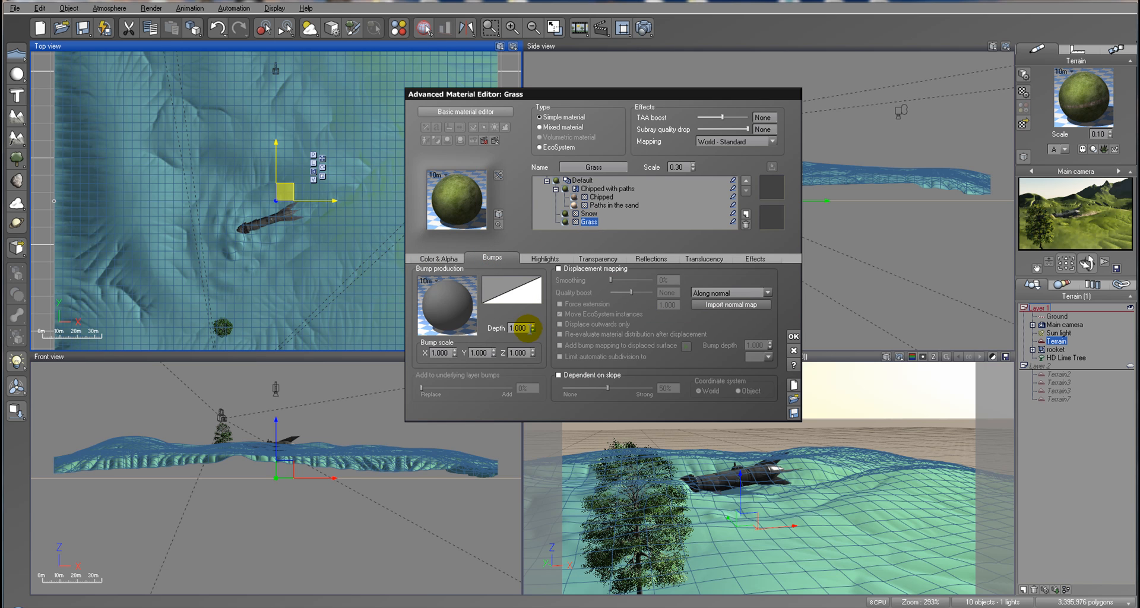
left_click_drag(533, 333, 532, 328)
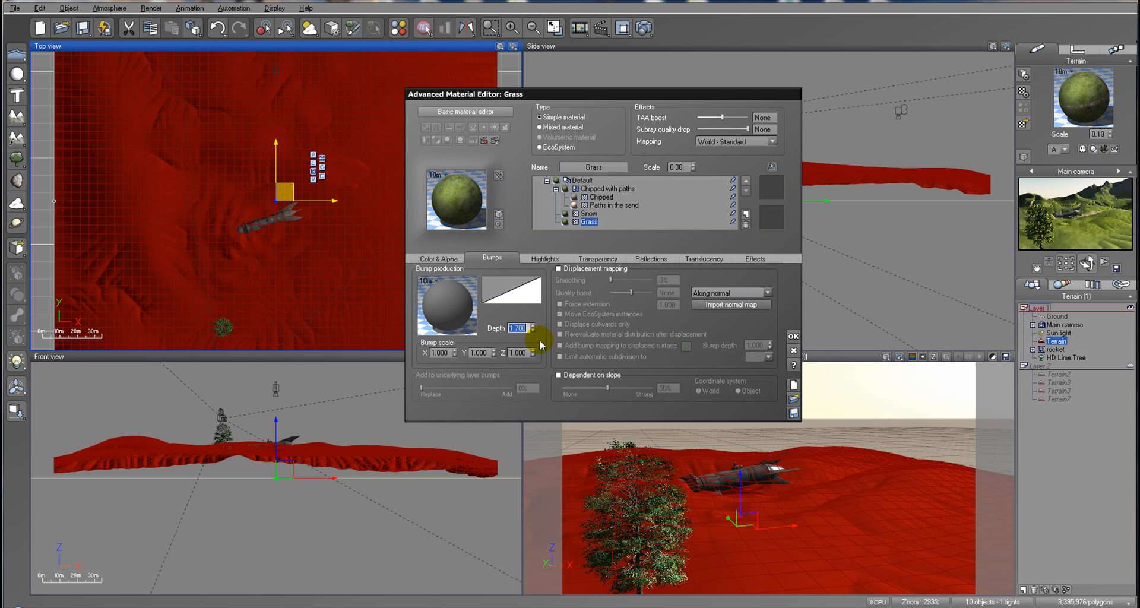
Step: Set the Grass layer's bump scale to 0.200 on X, Y and Z and its depth to 9.550, checking it in a test render
left_click_drag(532, 331, 533, 328)
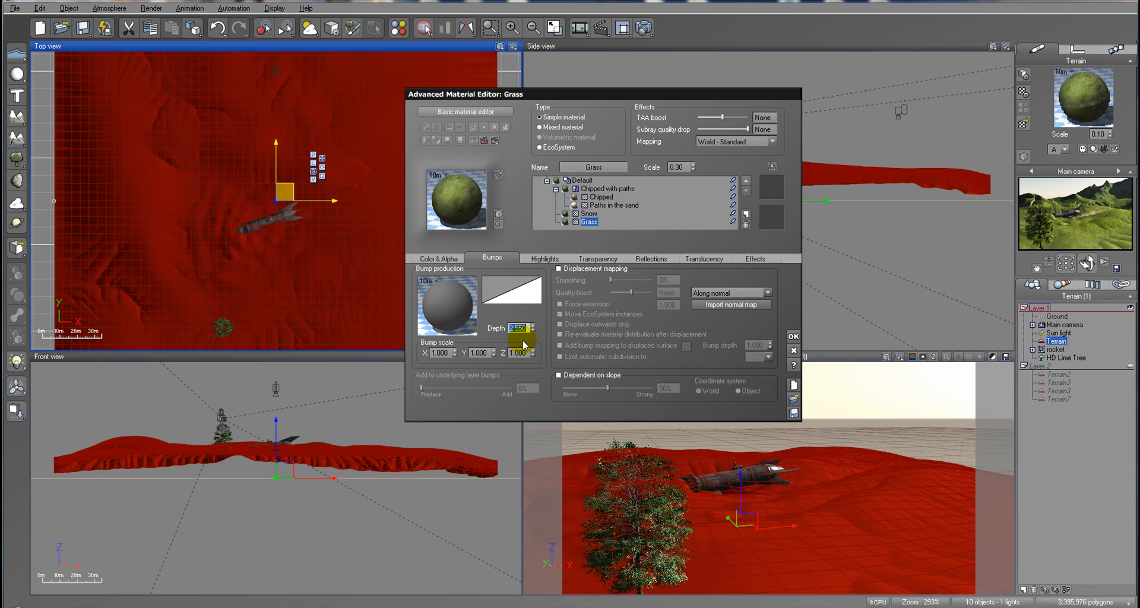
left_click_drag(453, 353, 537, 331)
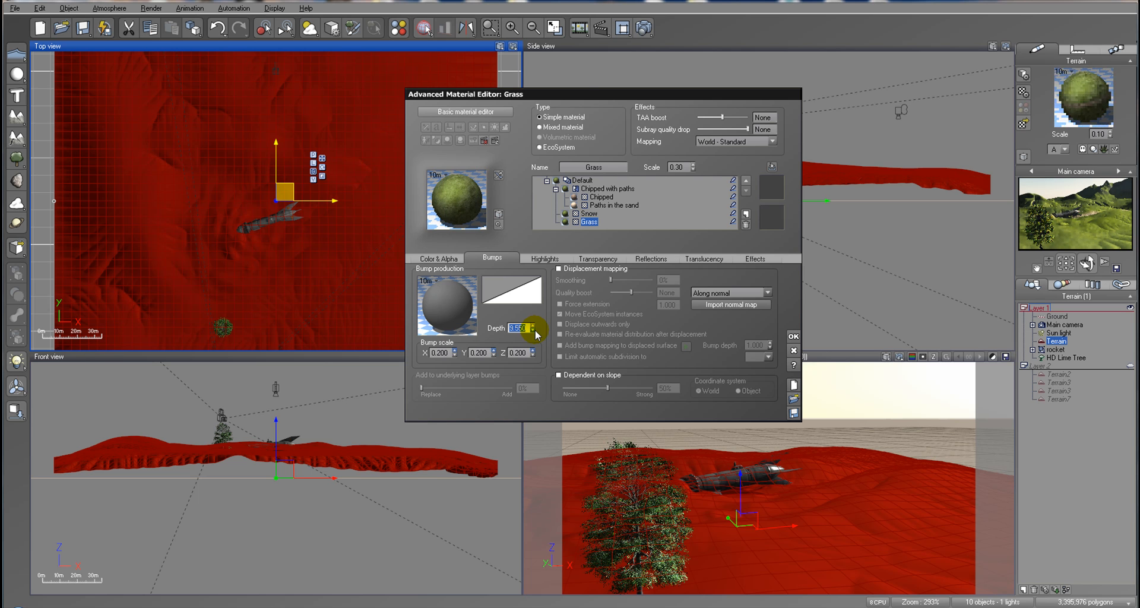
left_click(645, 28)
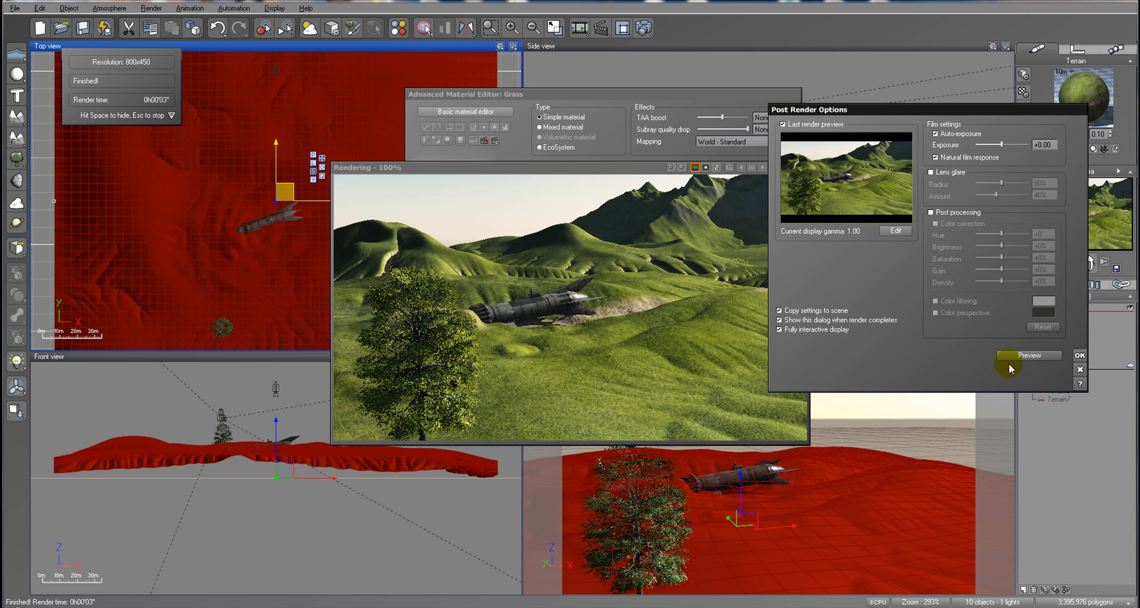
left_click(1079, 354)
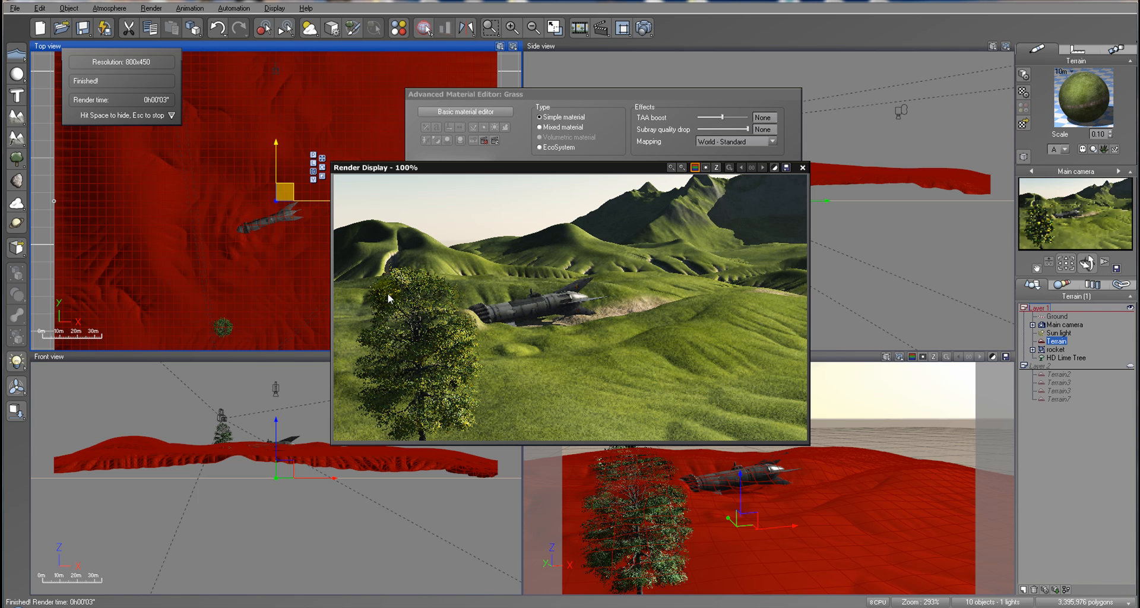
left_click(803, 166)
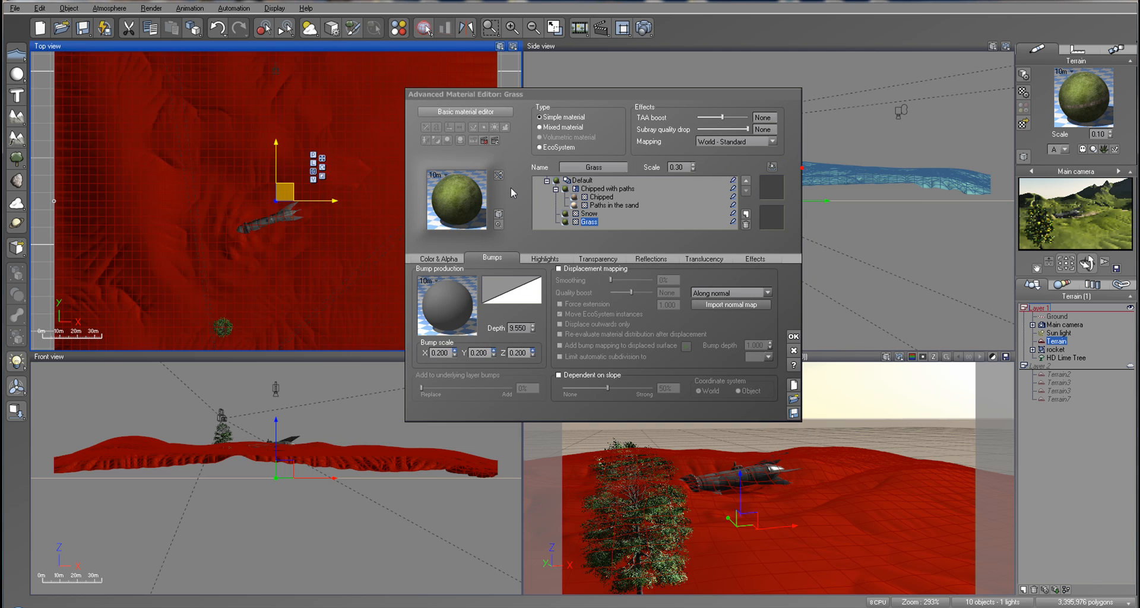
left_click(798, 335)
Step: Move the HD Lime Tree back beyond the rocket, near the left edge of the camera frame, and seat it on the terrain surface
left_click(1066, 357)
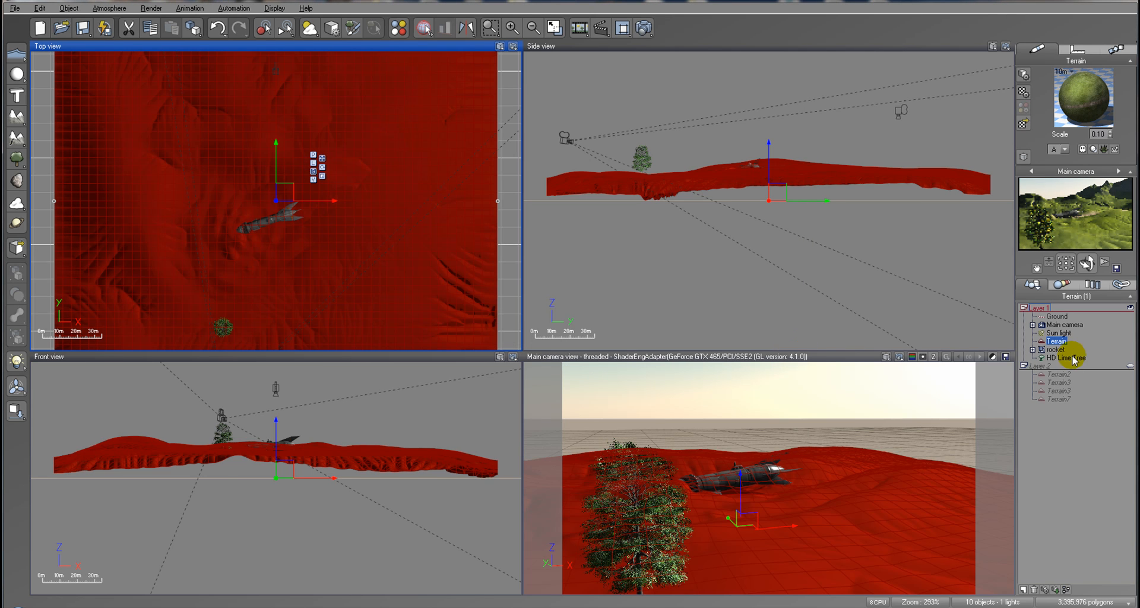
left_click_drag(286, 196, 260, 66)
left_click(358, 446)
scroll(357, 451, "up", 6)
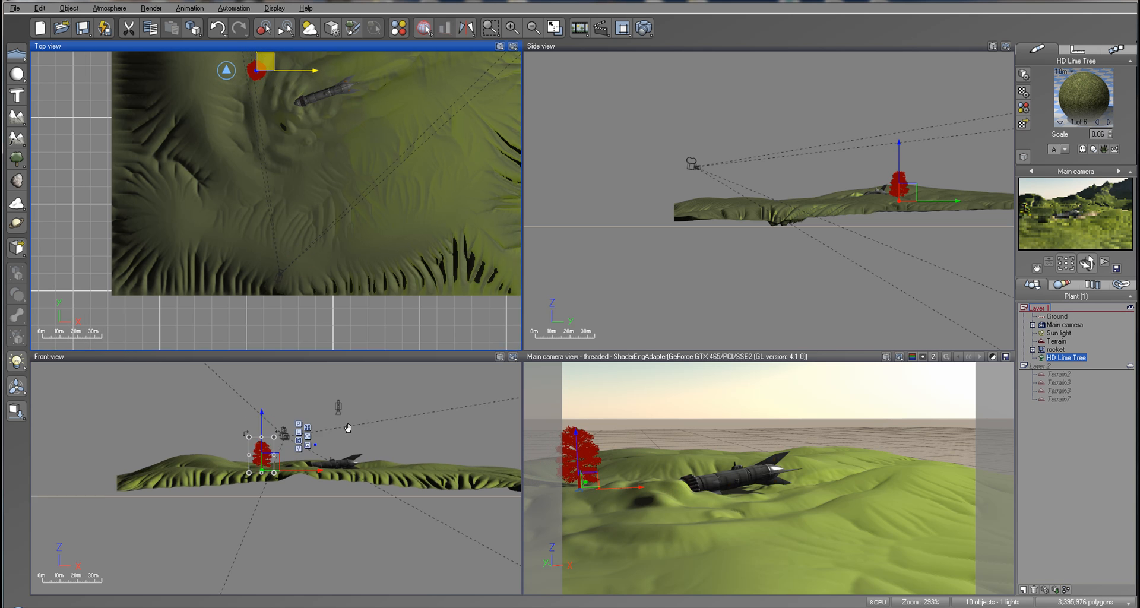
left_click_drag(353, 449, 321, 429)
Step: Render the scene to judge the lime tree's new position and scale, and close the render
left_click(643, 28)
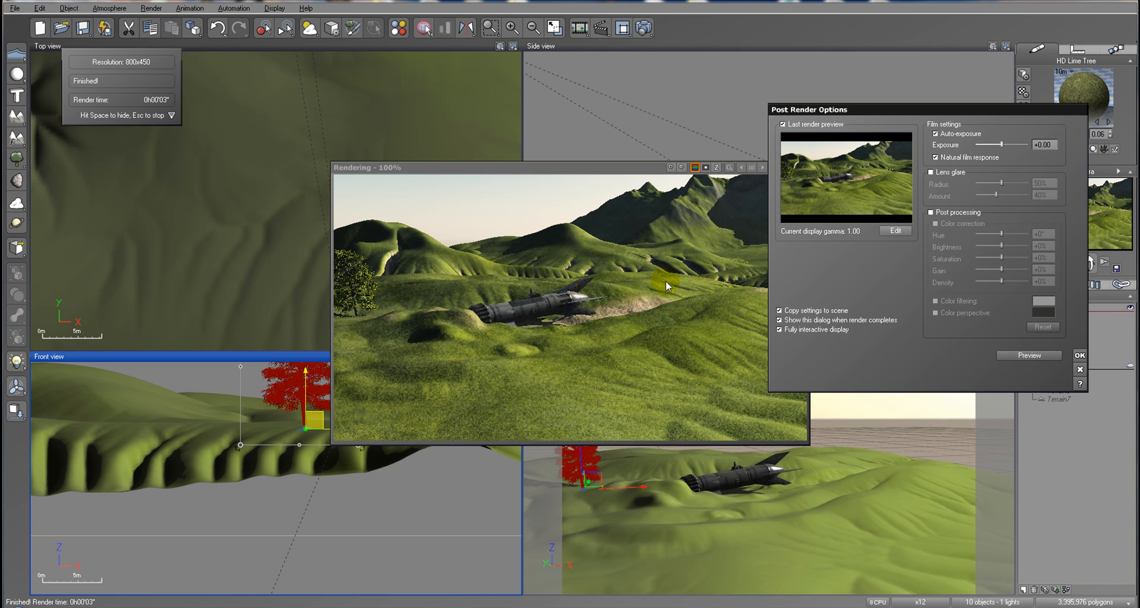
left_click(1079, 355)
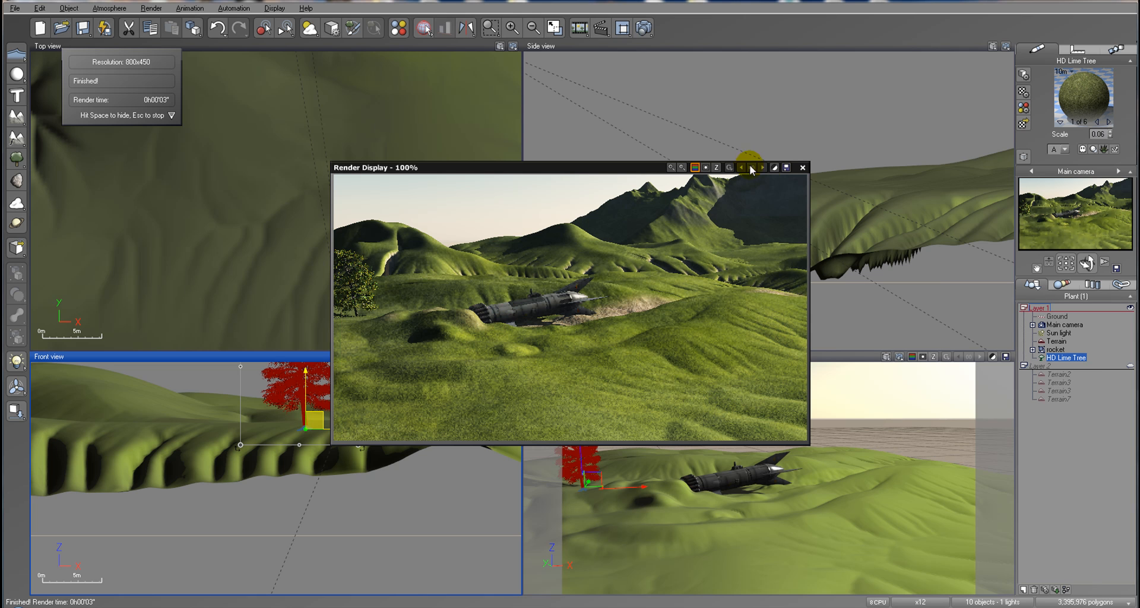
left_click(803, 168)
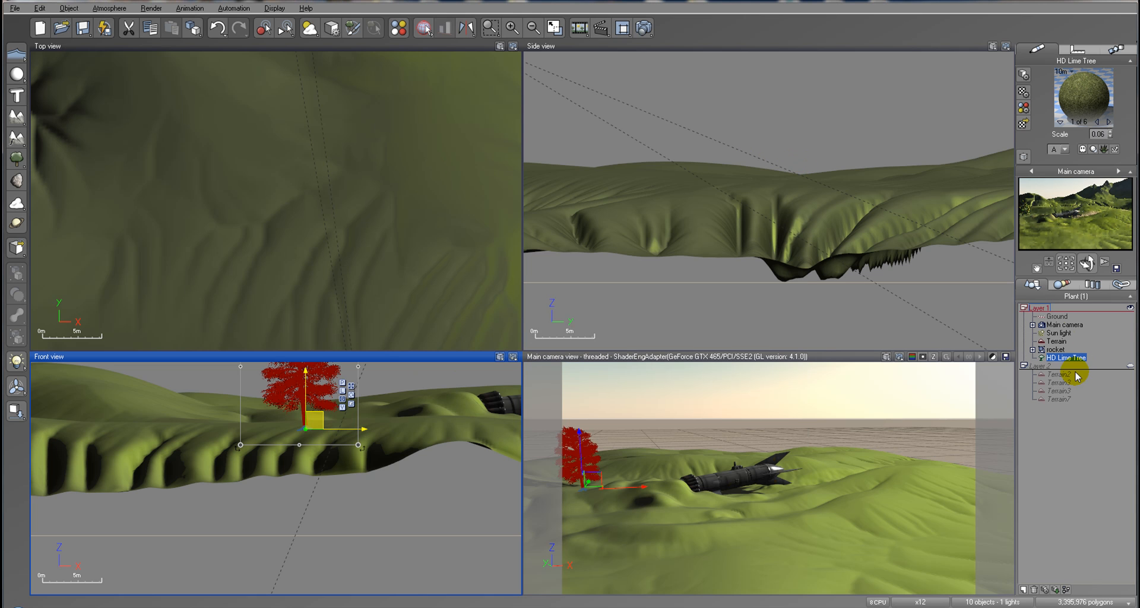
Step: In the rocket's VFin material, set the highlight global intensity to 30% and the highlight global size to 0%
left_click(1058, 349)
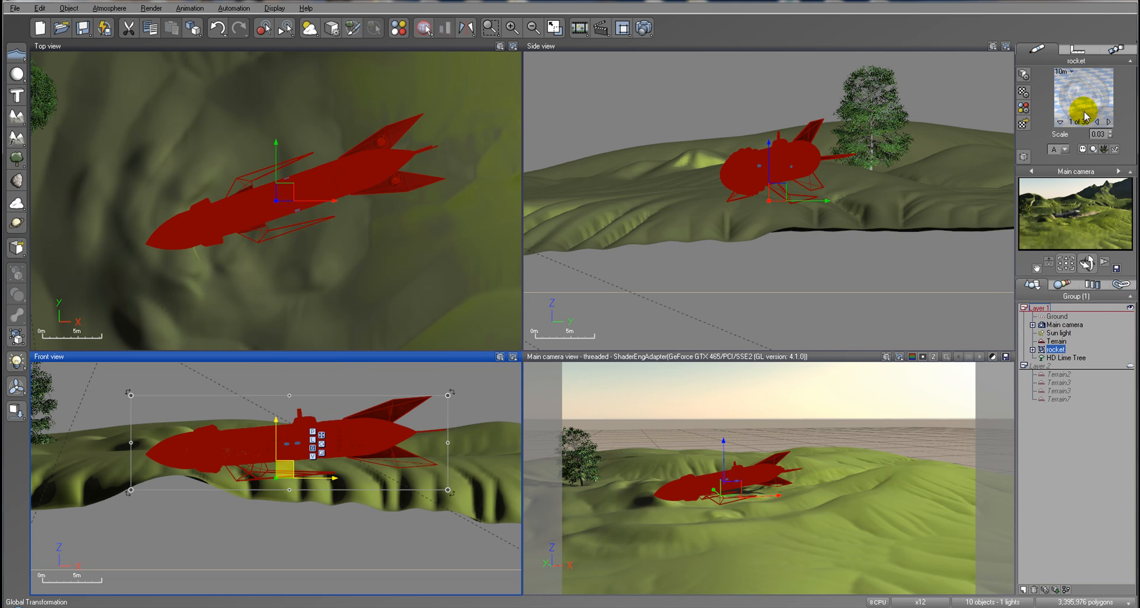
left_click(1108, 122)
left_click(1108, 122)
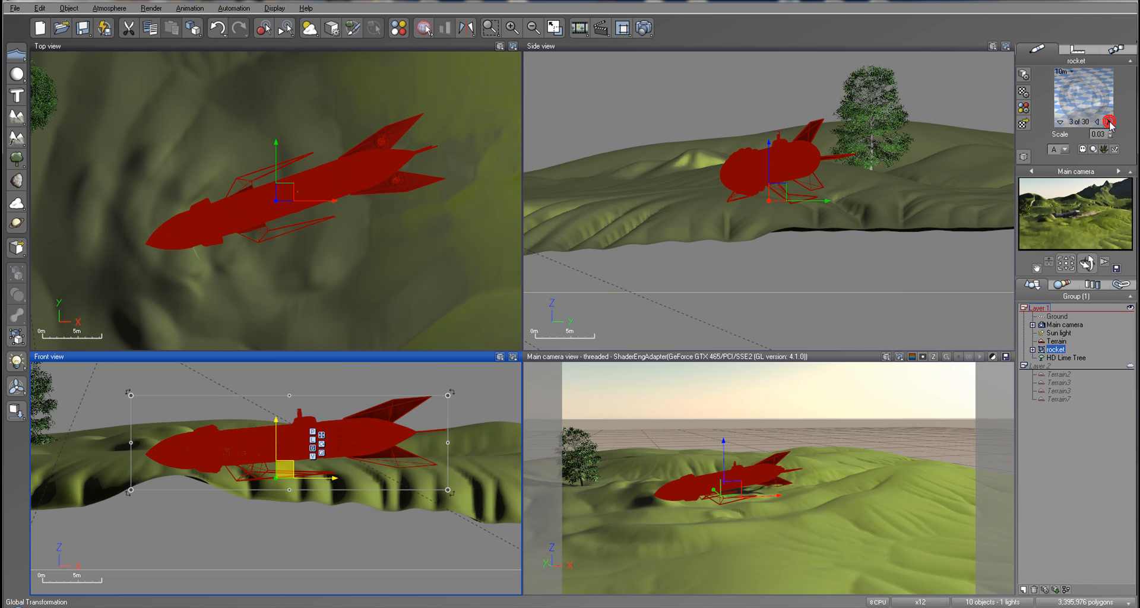
left_click(1108, 121)
left_click(1108, 121)
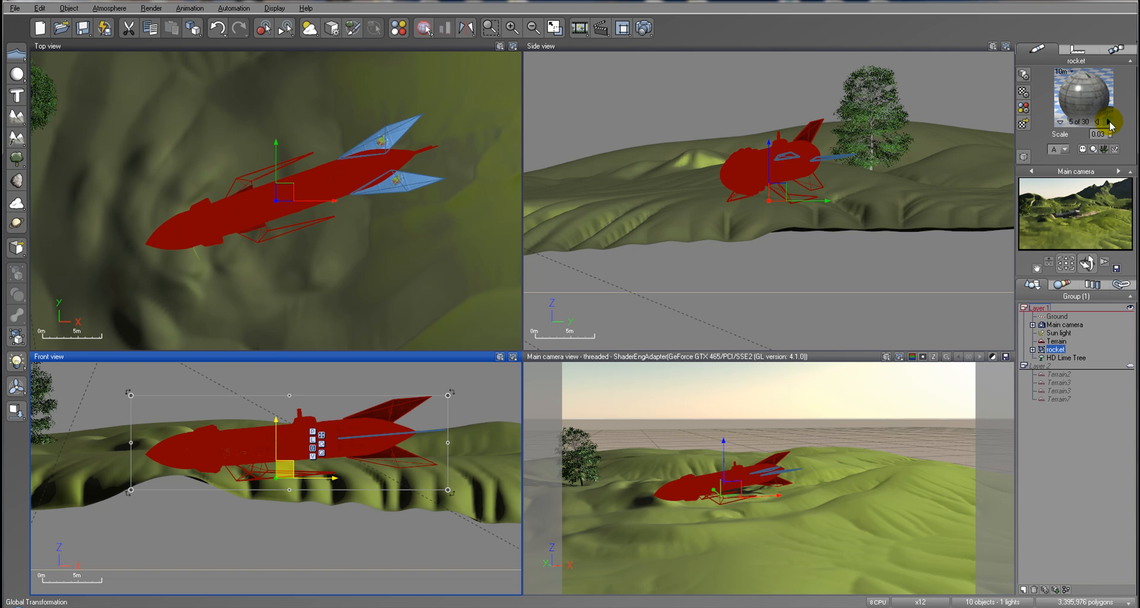
left_click(1098, 122)
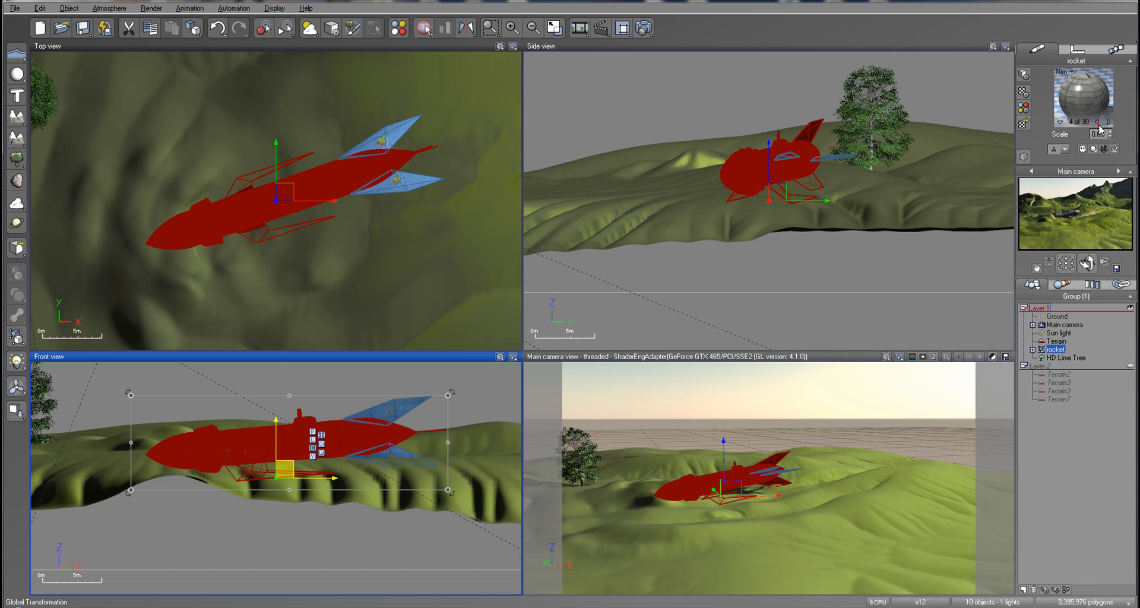
double_click(1097, 104)
left_click(541, 258)
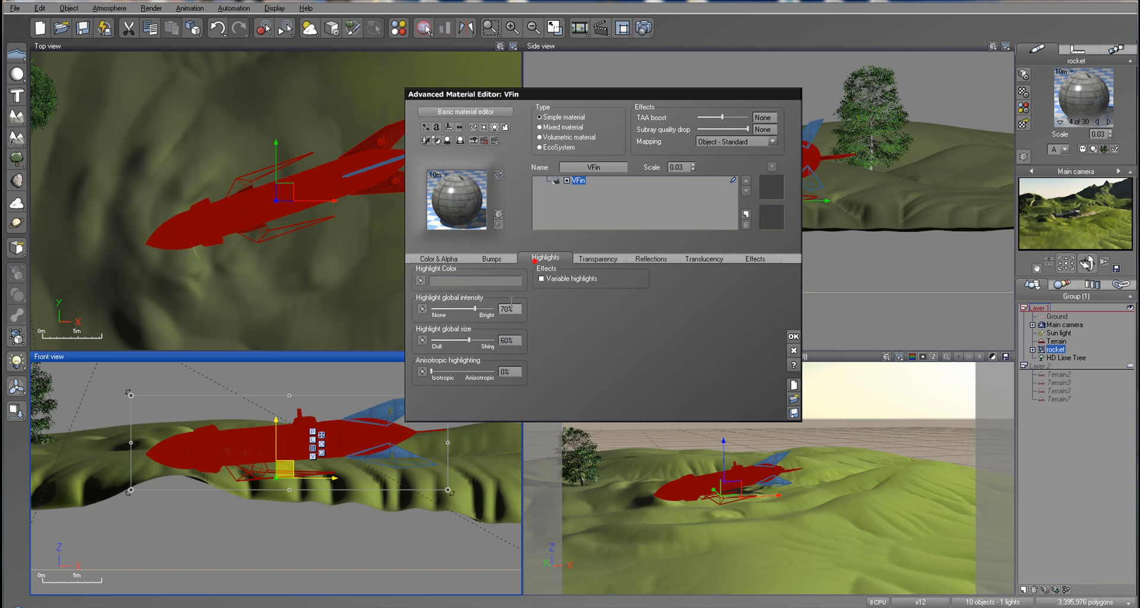
left_click_drag(466, 336, 432, 337)
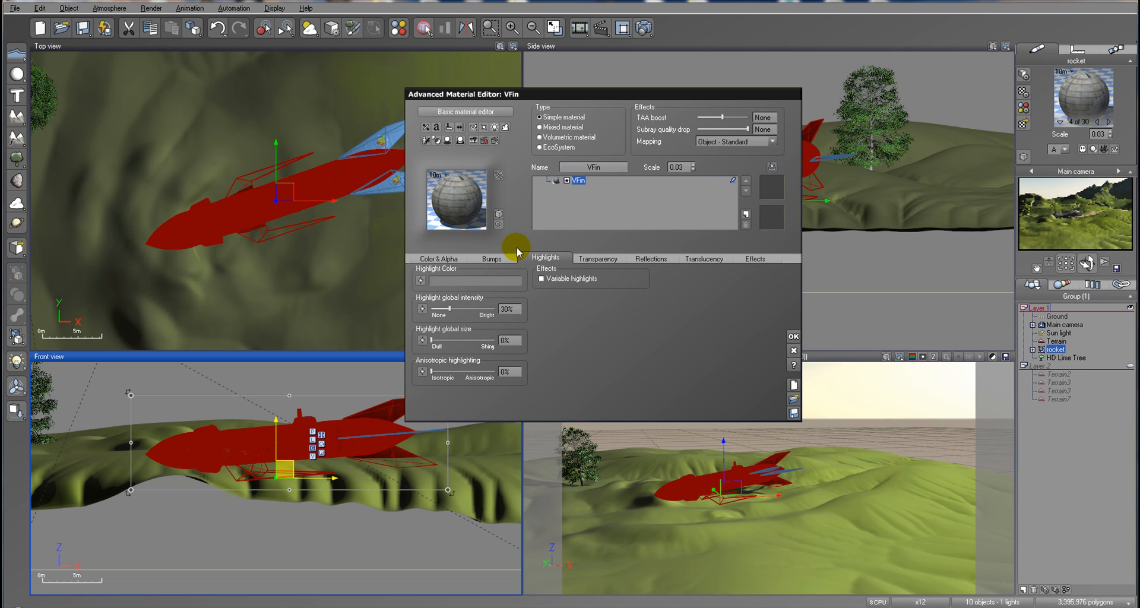
left_click(793, 336)
Step: In the rocket's HFin material, set the highlight global intensity to 30% and the highlight global size to 0%
left_click(1108, 122)
double_click(1090, 101)
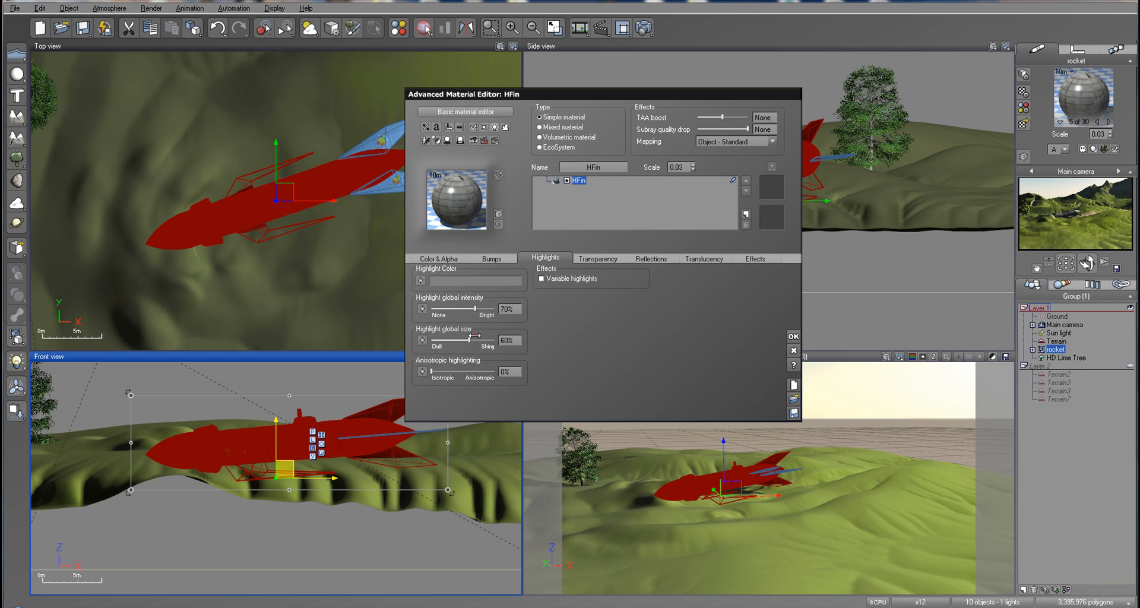
left_click_drag(445, 308, 496, 306)
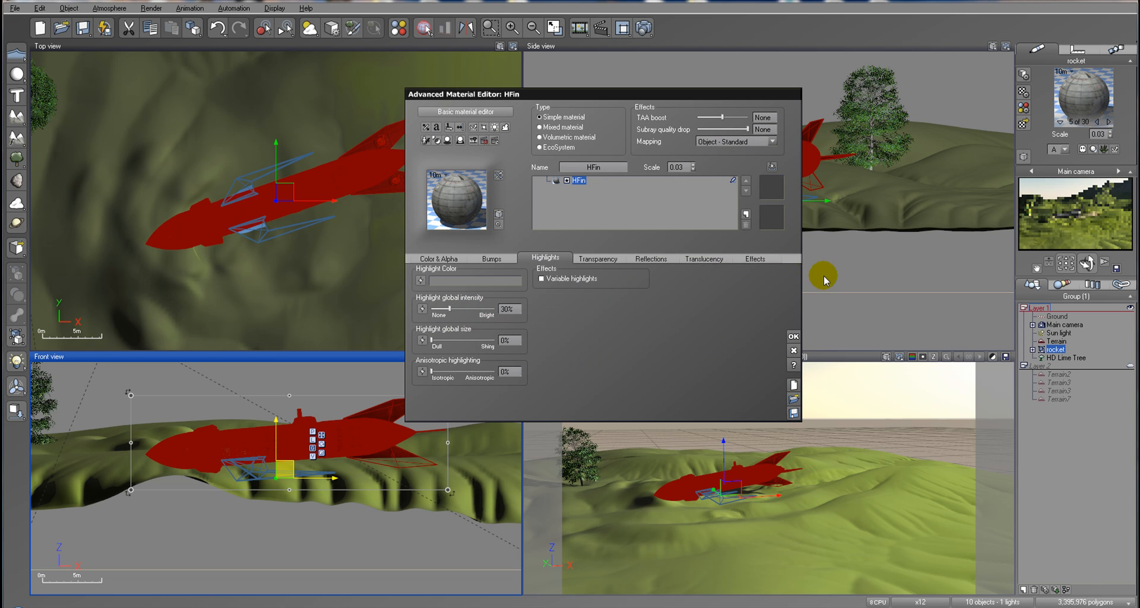
Step: In the rocket's LFin material, set the highlight global size to 0% and the highlight global intensity to 27%
left_click(1108, 121)
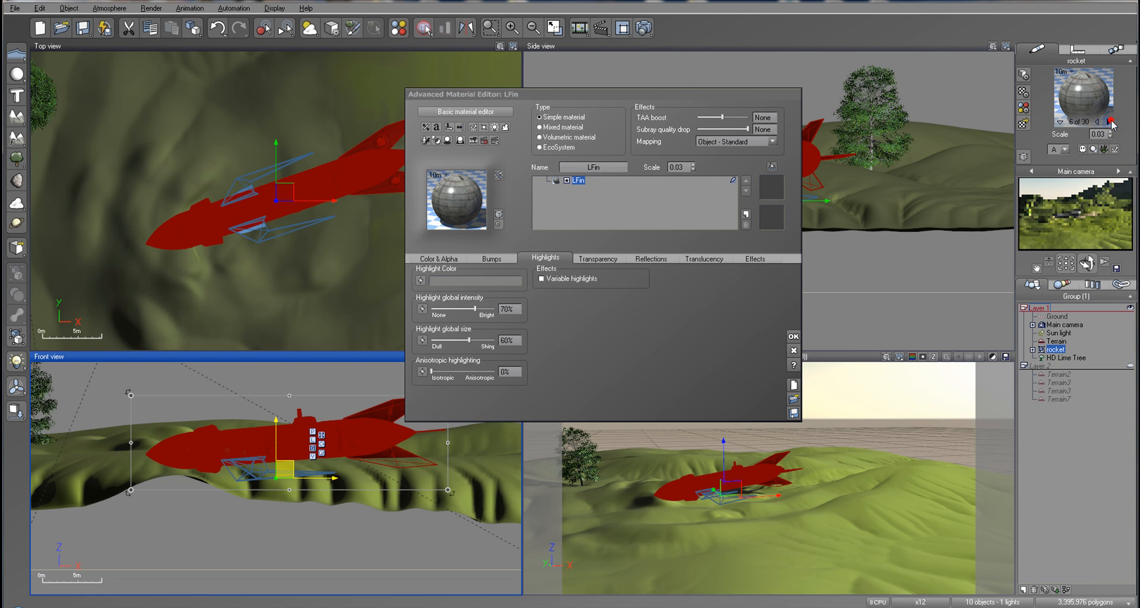
left_click_drag(475, 336, 432, 340)
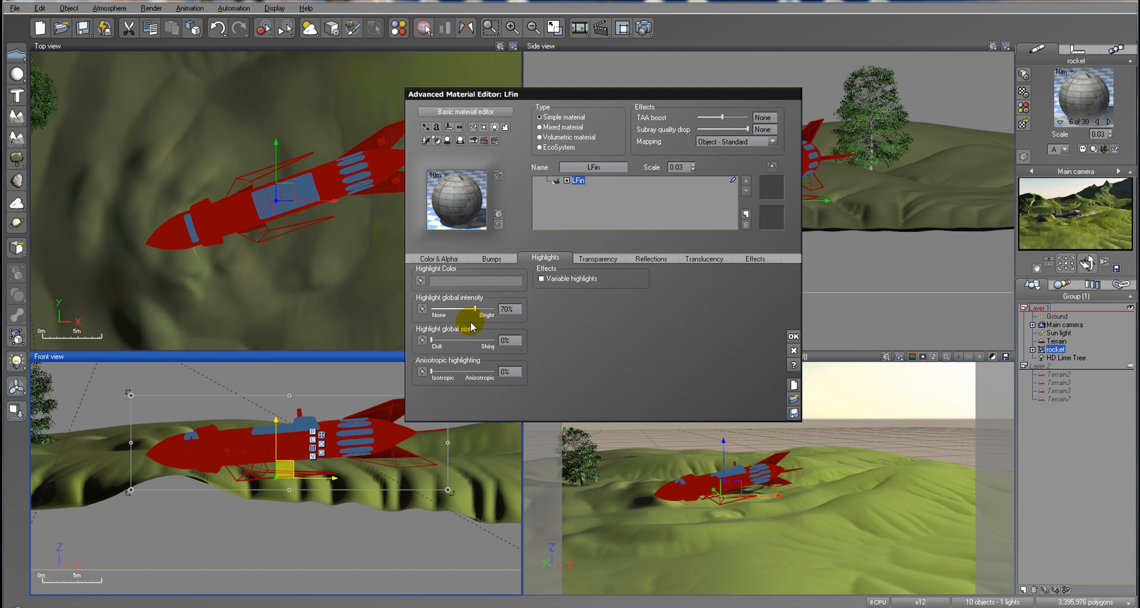
left_click_drag(475, 308, 448, 307)
Step: In the rocket's FG-Ship-Plate2 material, set the highlight global size to 0% and the highlight global intensity to 29%
left_click(1108, 121)
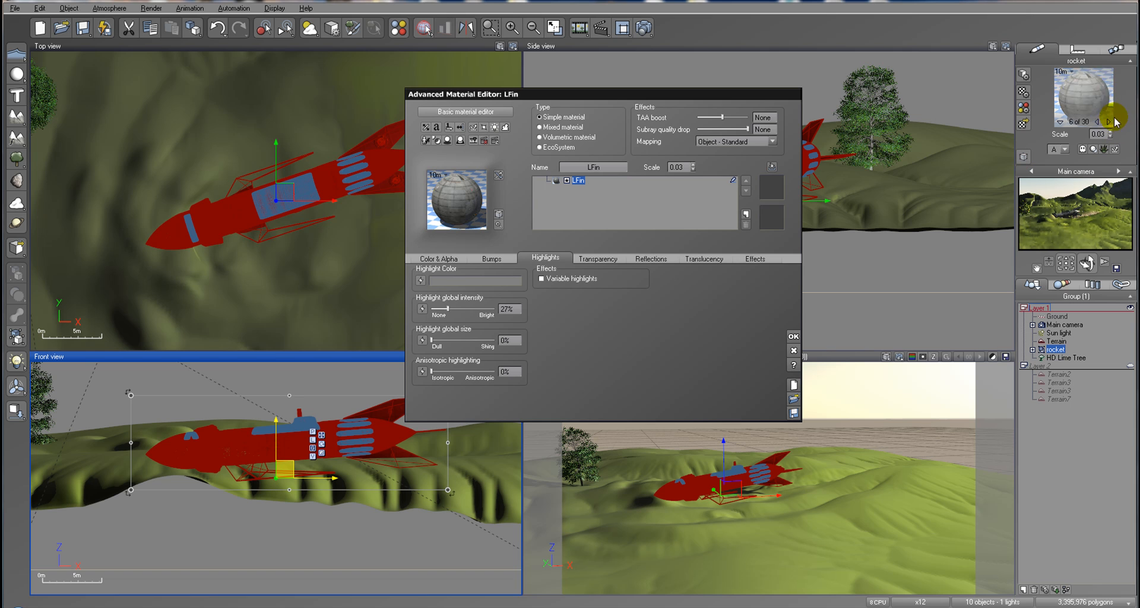
left_click_drag(469, 340, 431, 340)
left_click_drag(472, 307, 448, 307)
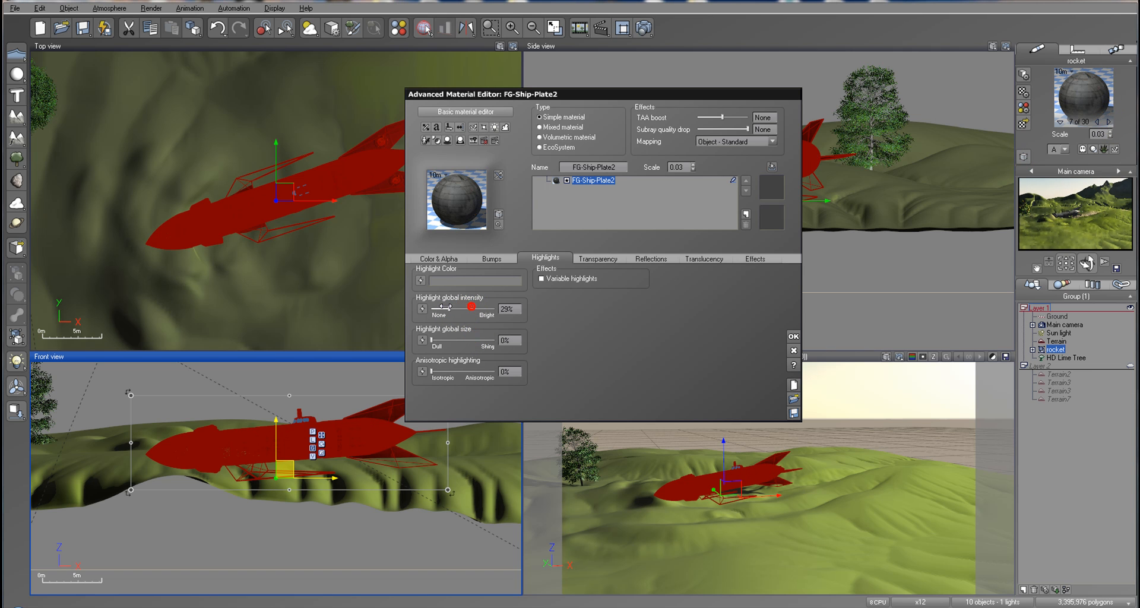
Step: Skip the FG-Ship-CPGlass material and set FG-Ship1's highlight global size to 0% and highlight global intensity to 29%
left_click(1109, 122)
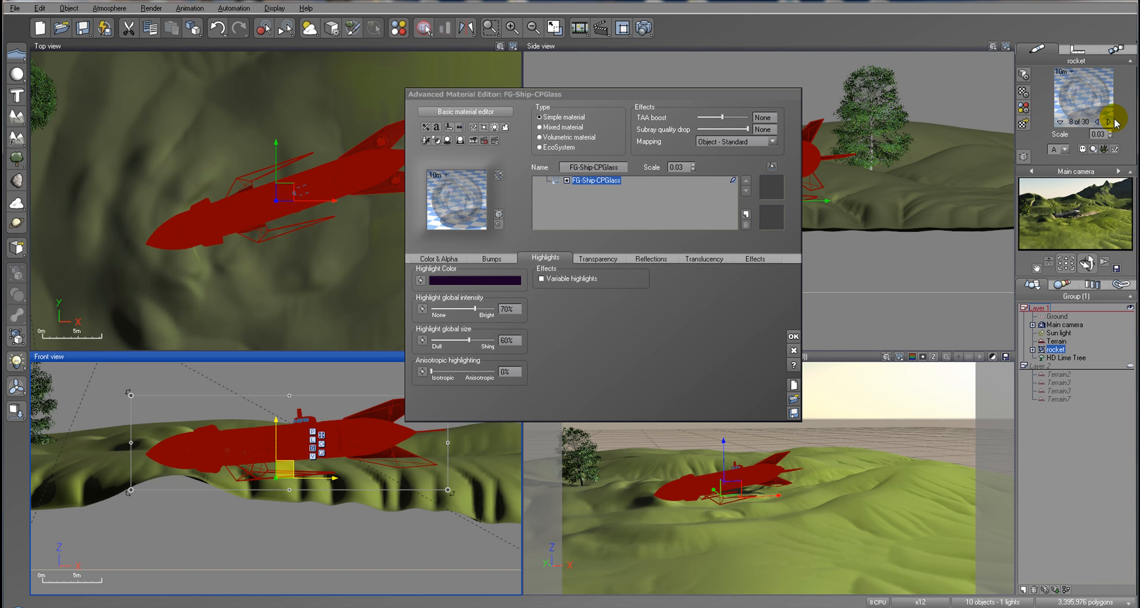
left_click(1112, 121)
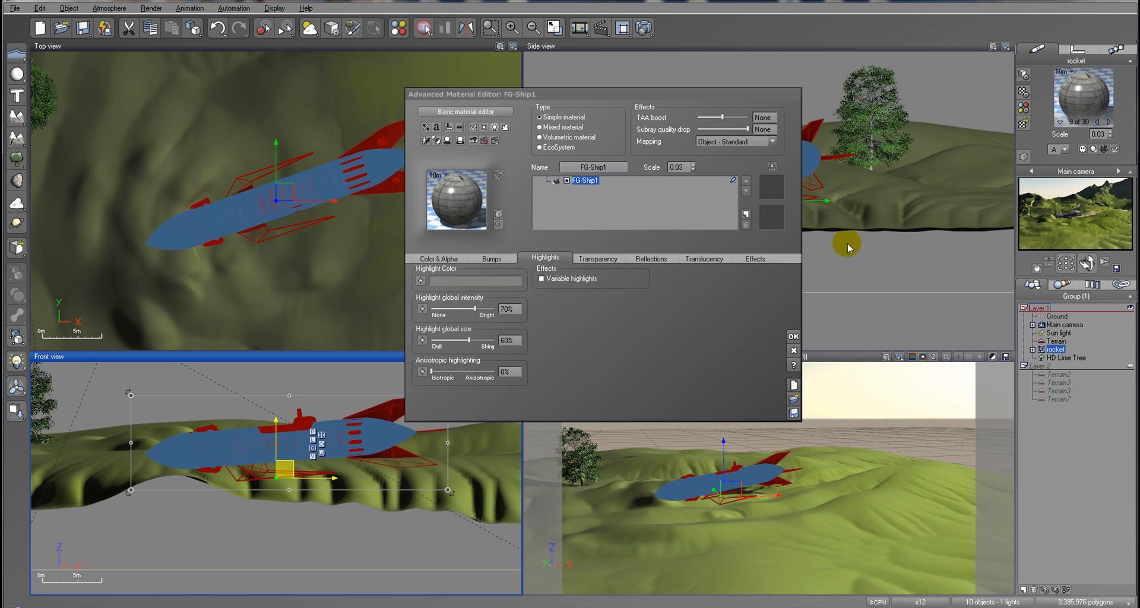
left_click_drag(438, 340, 431, 341)
left_click_drag(475, 308, 456, 309)
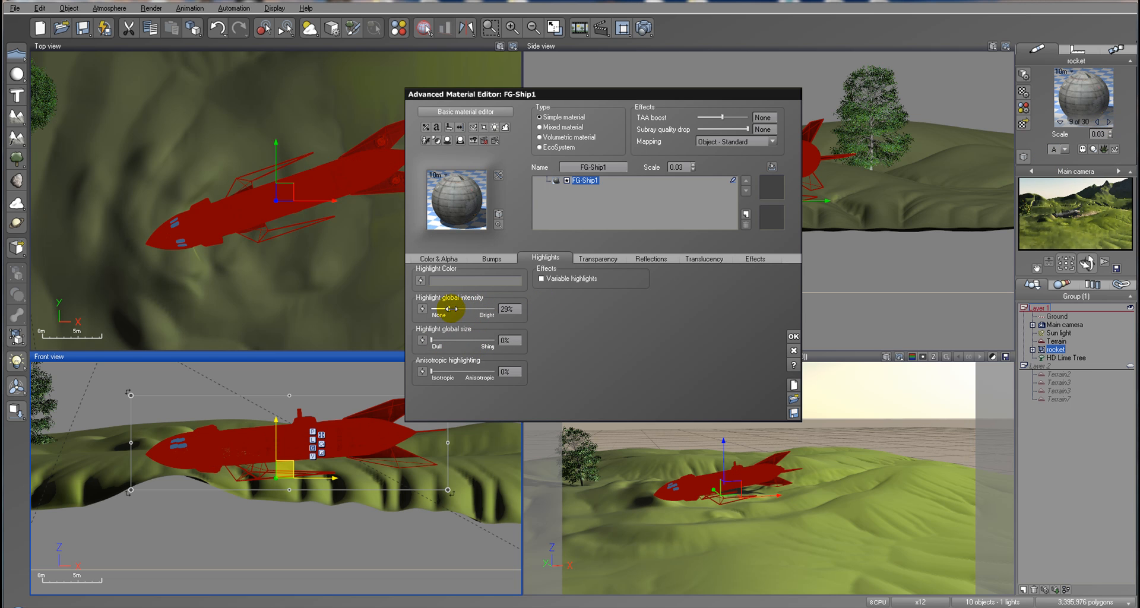
Step: Set the FG-Ship1 material's overall color correction to a muted grey-green (Red 114, Green 125, Blue 117) and accept the material
left_click(438, 258)
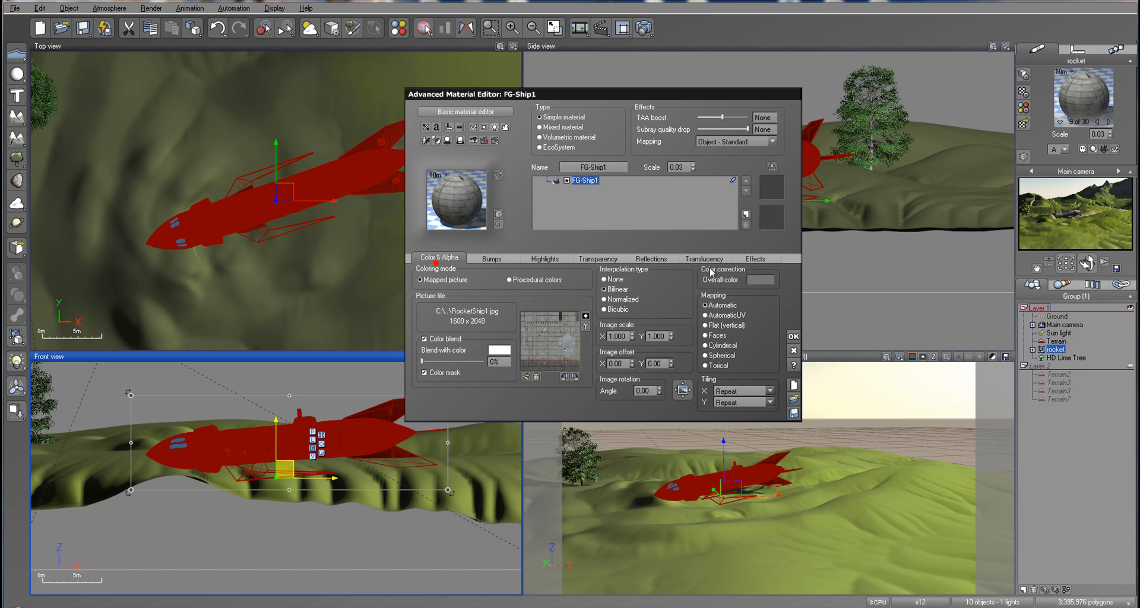
right_click(748, 283)
left_click(783, 288)
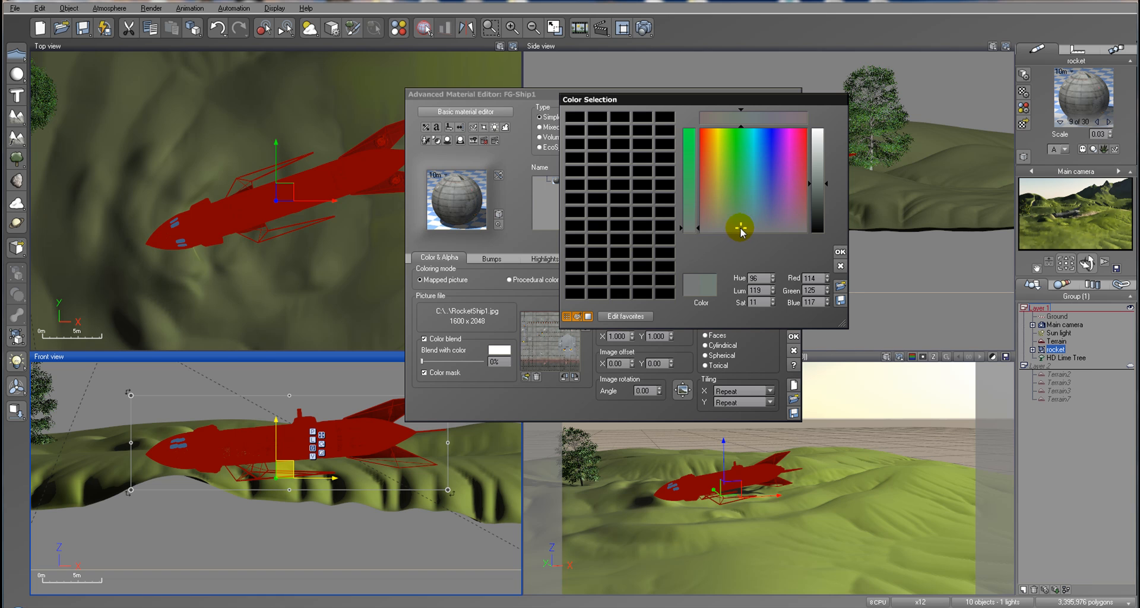
left_click(841, 252)
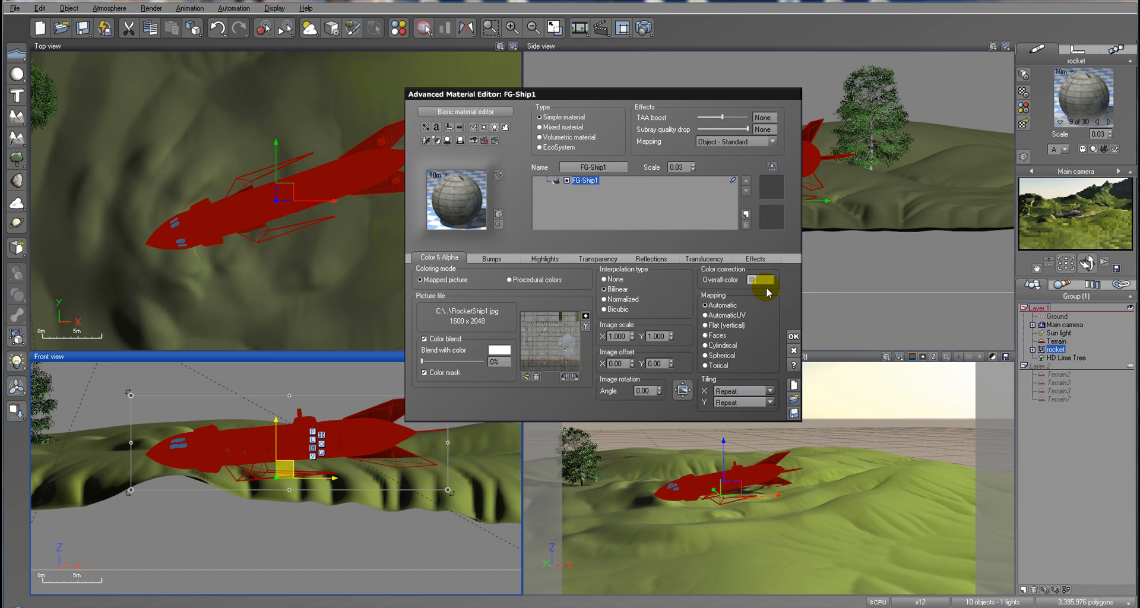
left_click(793, 336)
Step: Render the scene to check the rocket's duller hull material, and close the render
left_click(644, 28)
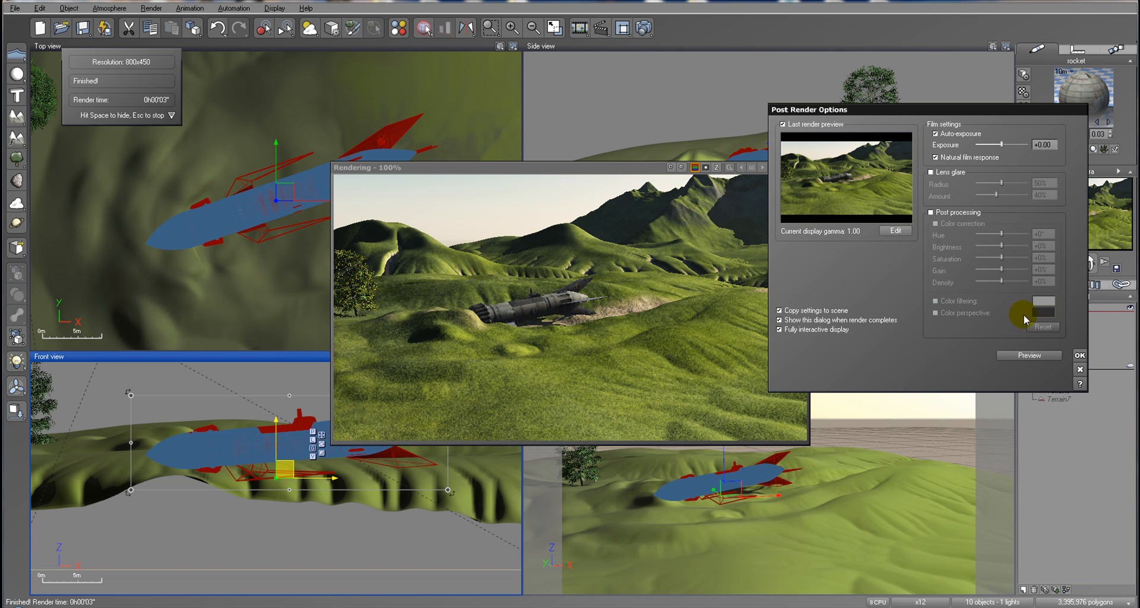
left_click(1079, 355)
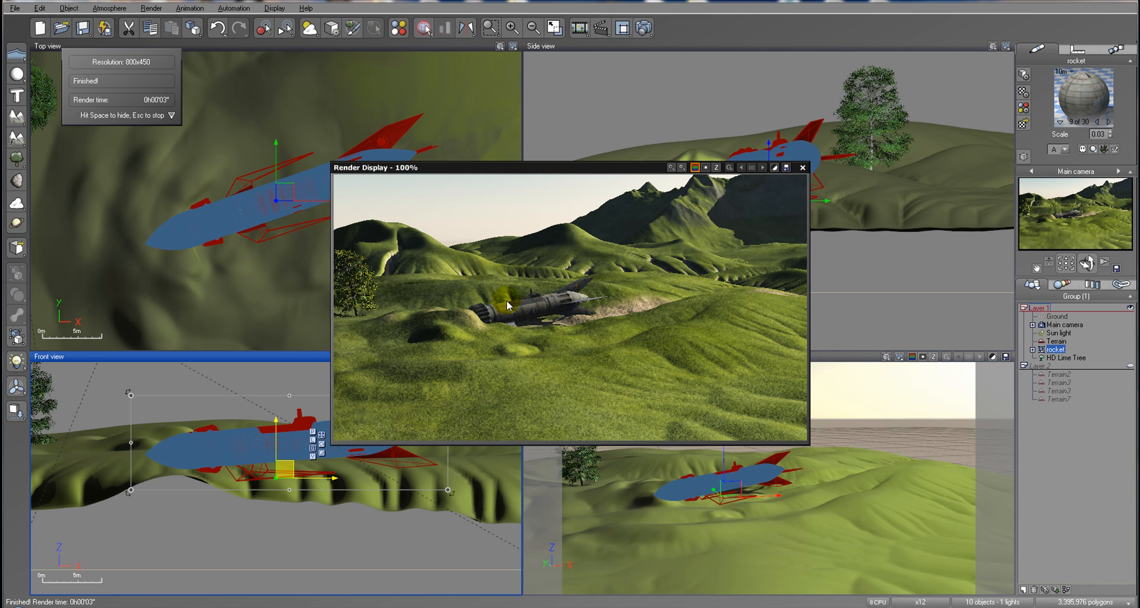
left_click(802, 168)
Step: Create a new layer, move the HD Lime Tree into it, and name the layer Trees
right_click_drag(283, 267, 349, 208)
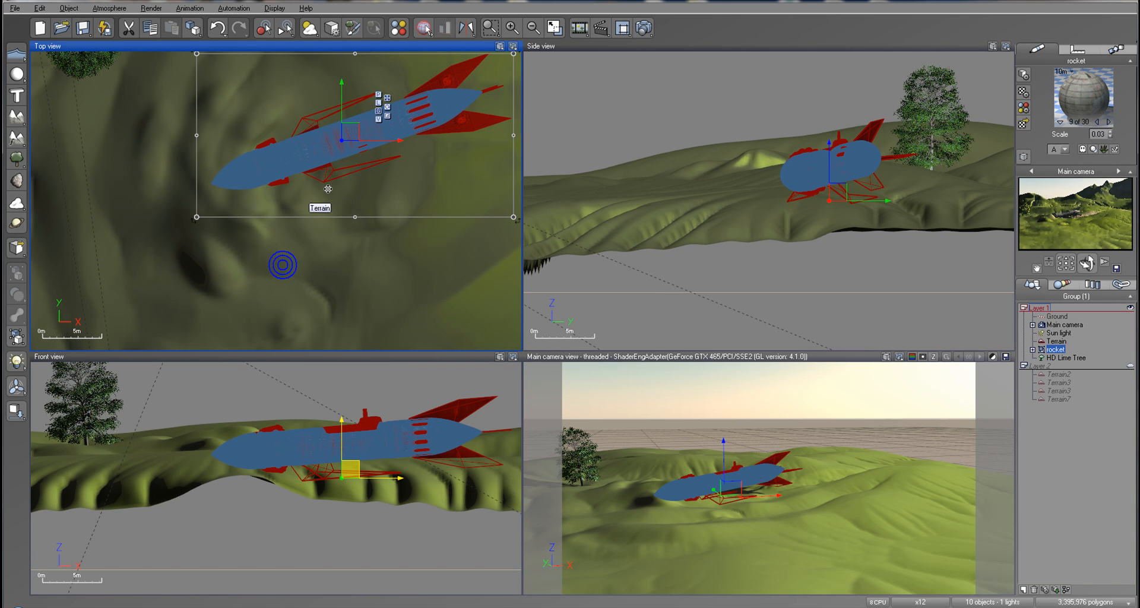
left_click(1023, 590)
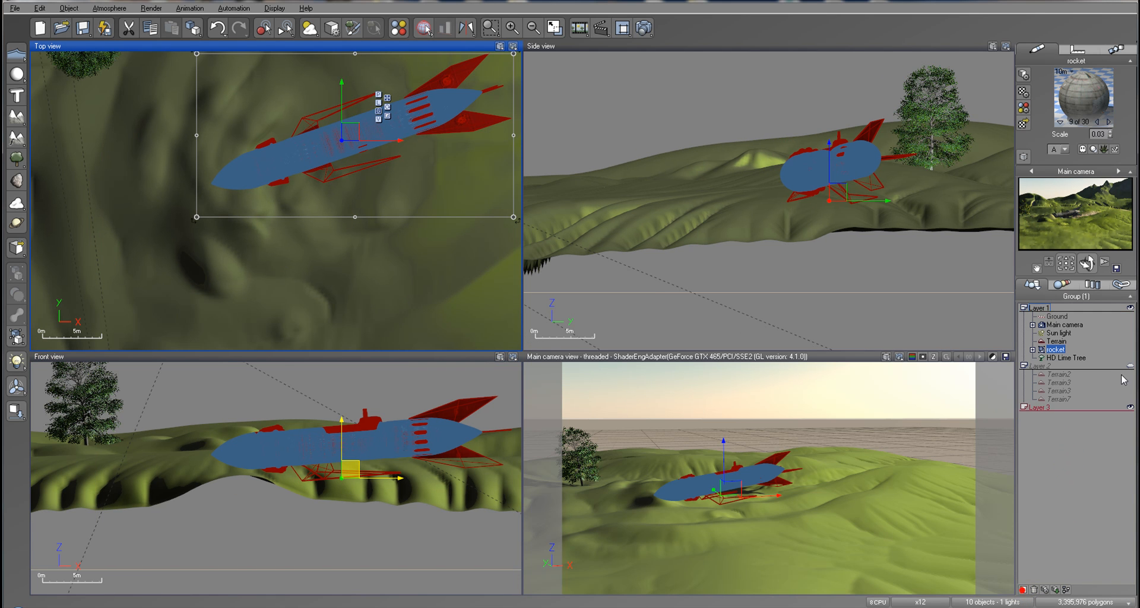
left_click_drag(1066, 358, 1065, 407)
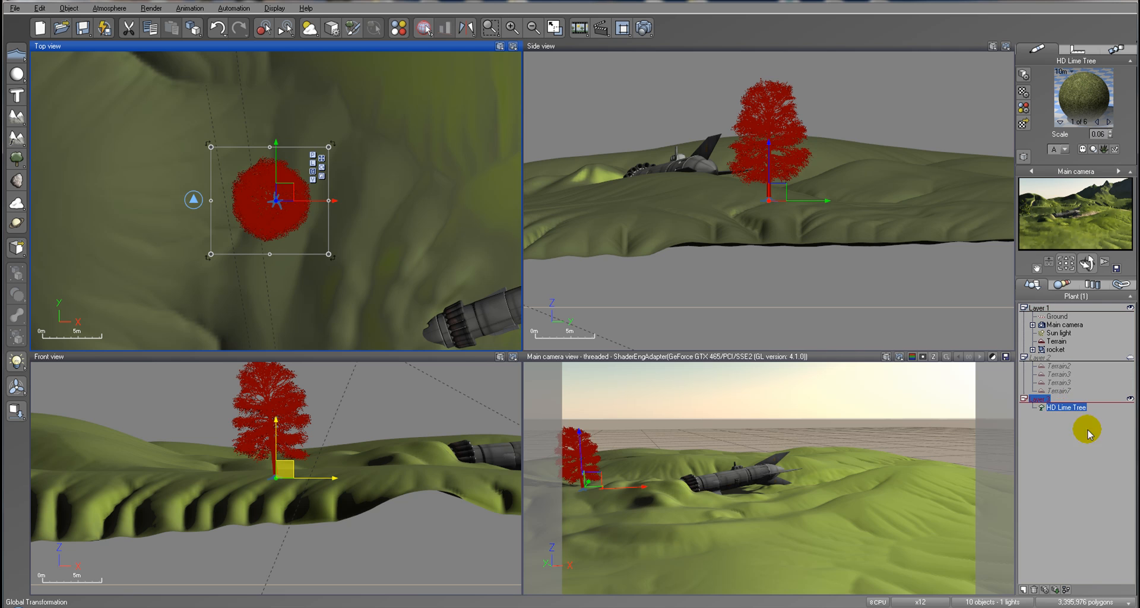
double_click(1038, 400)
type("Trees")
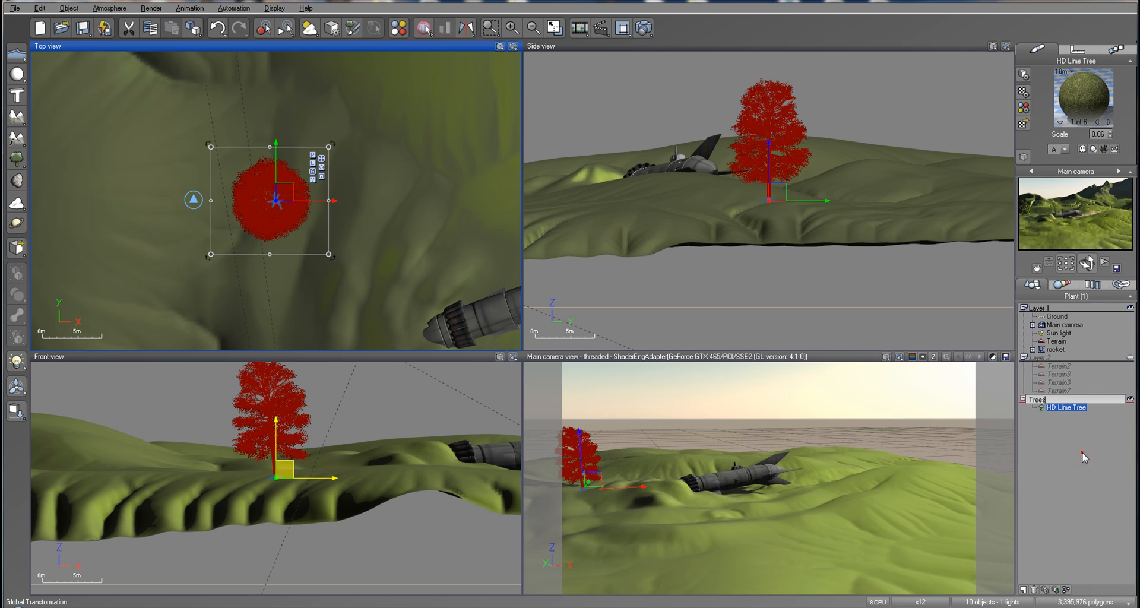
left_click(1081, 462)
Step: Rename the hidden layer holding the extra terrains as Terrains and make the Trees layer active
left_click(1033, 359)
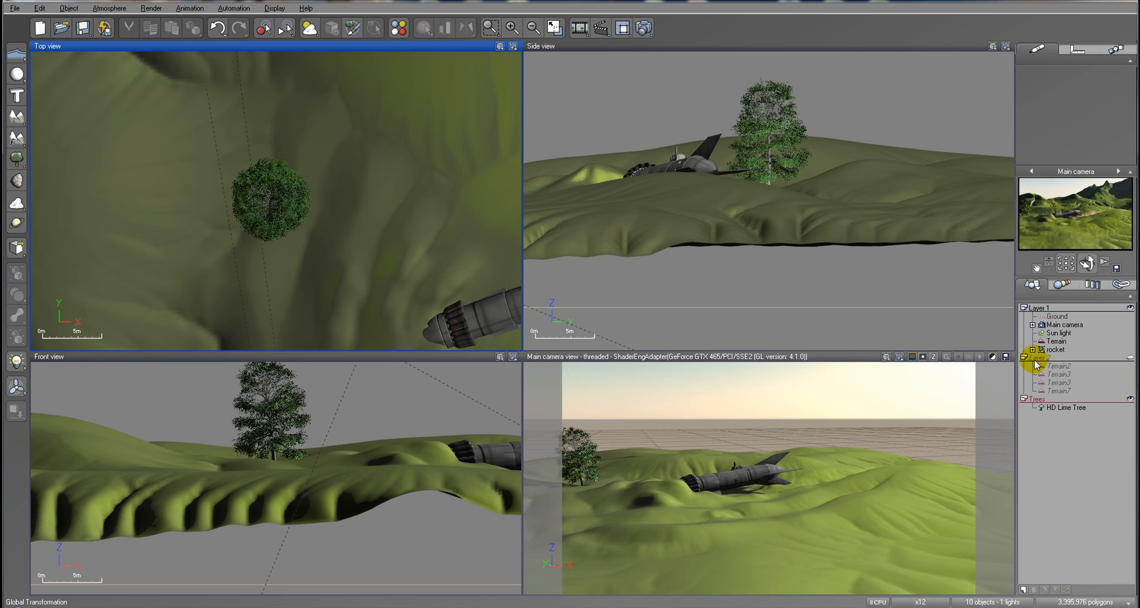
left_click(1043, 357)
left_click(1072, 414)
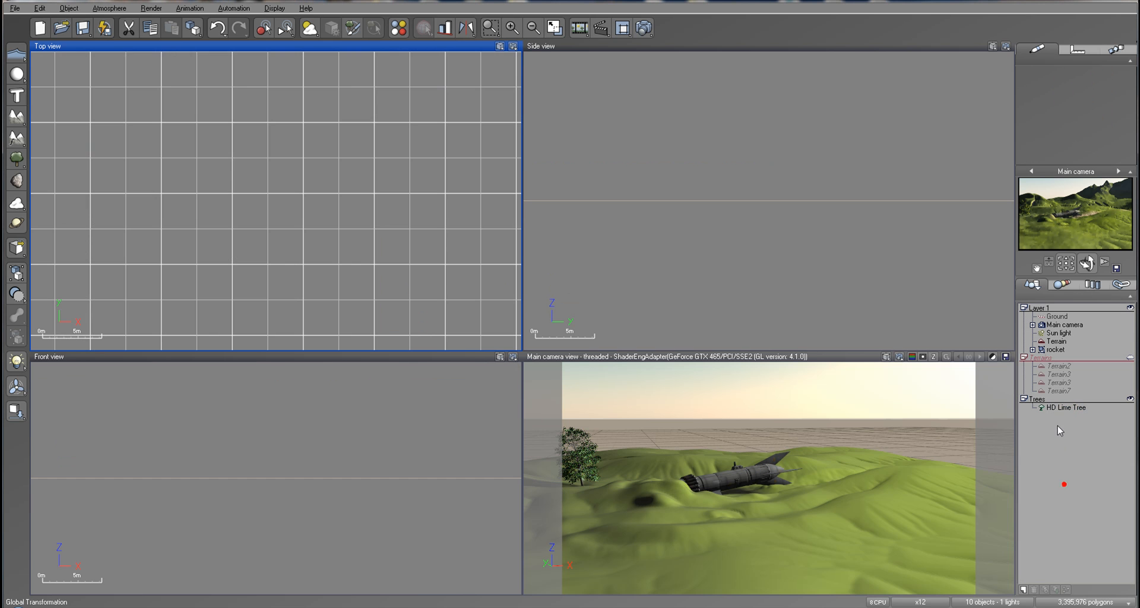
left_click(1054, 402)
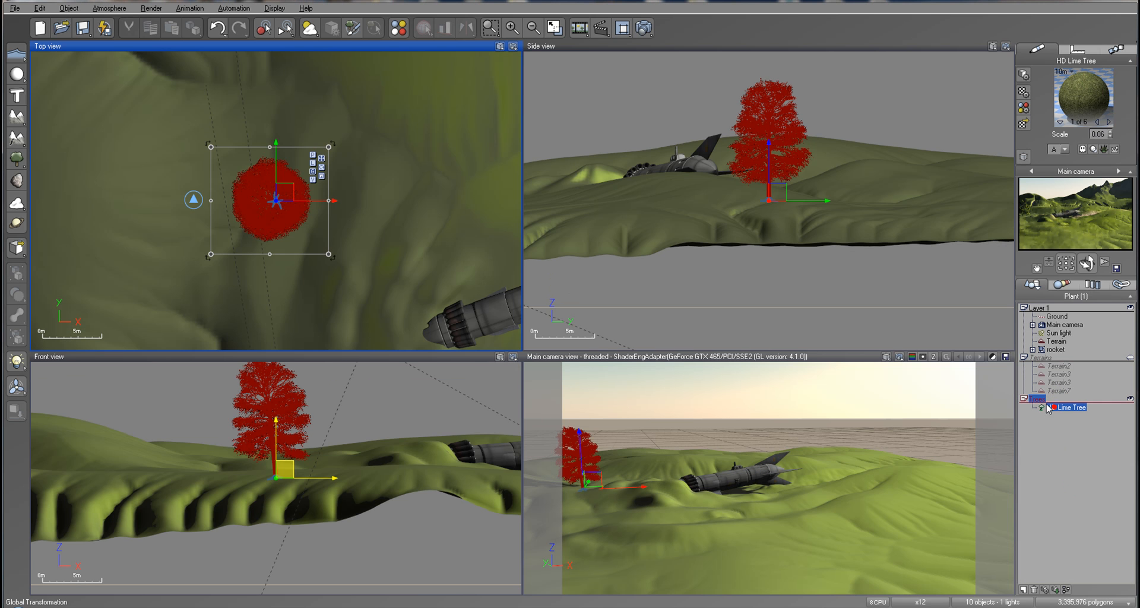
Step: Add a Winter Tree F from the Trees plant collection, move it near the rocket's nose and raise it to the terrain surface
left_click(26, 156)
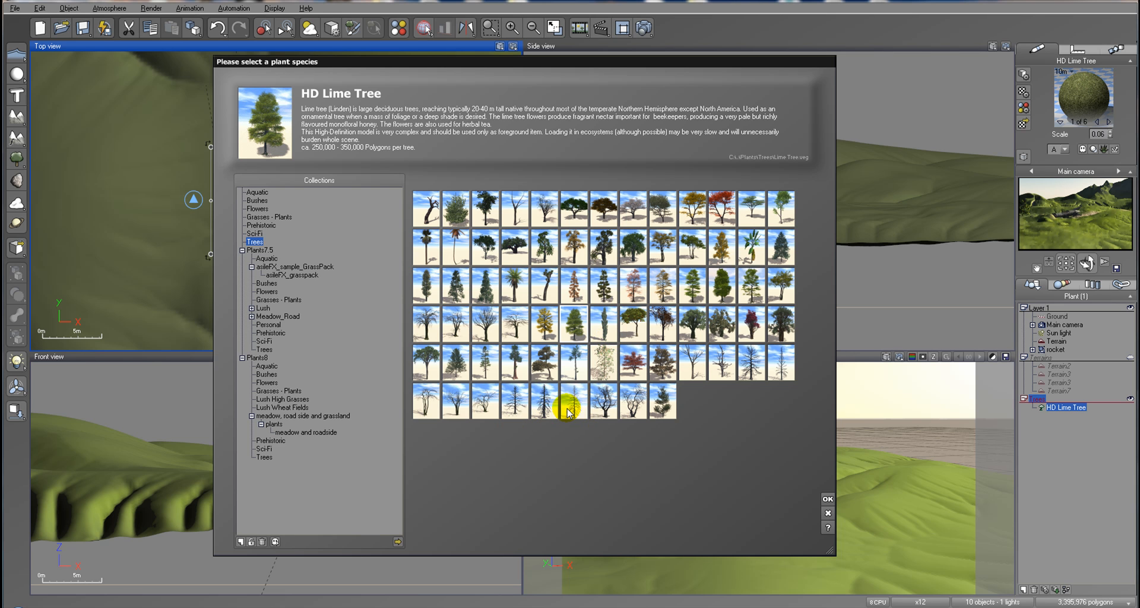
left_click(516, 407)
left_click(828, 499)
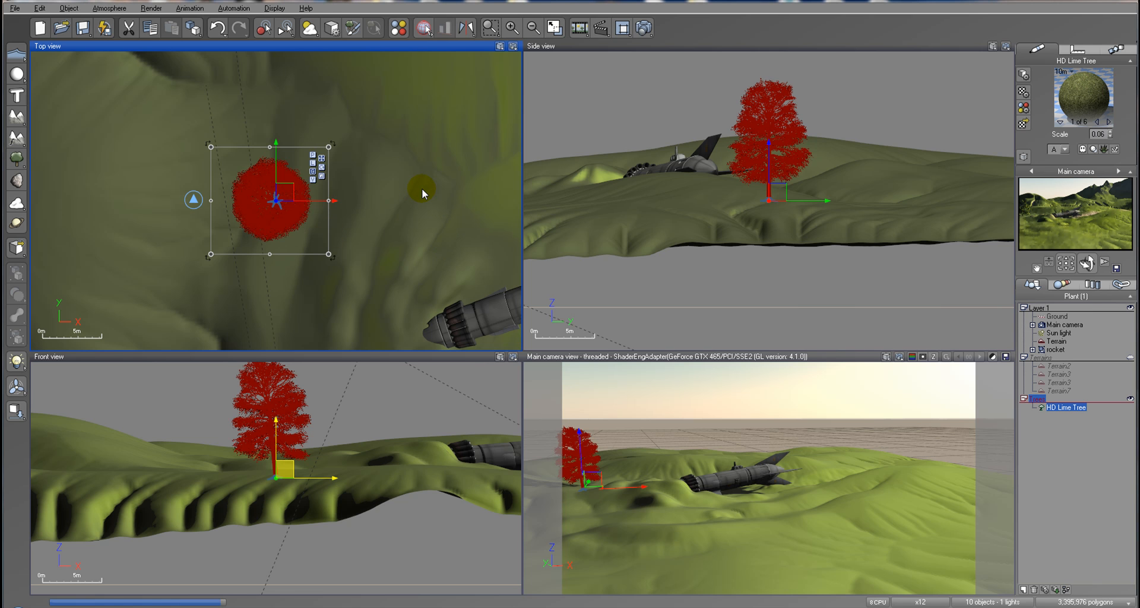
left_click_drag(282, 192, 428, 256)
left_click_drag(722, 270, 716, 172)
Step: Tilt the Winter Tree toward the rocket, turn it in plan and shift it to just behind the rocket's front end
right_click_drag(435, 268, 300, 158)
left_click_drag(293, 146, 323, 153)
left_click(292, 410)
left_click_drag(369, 468, 350, 506)
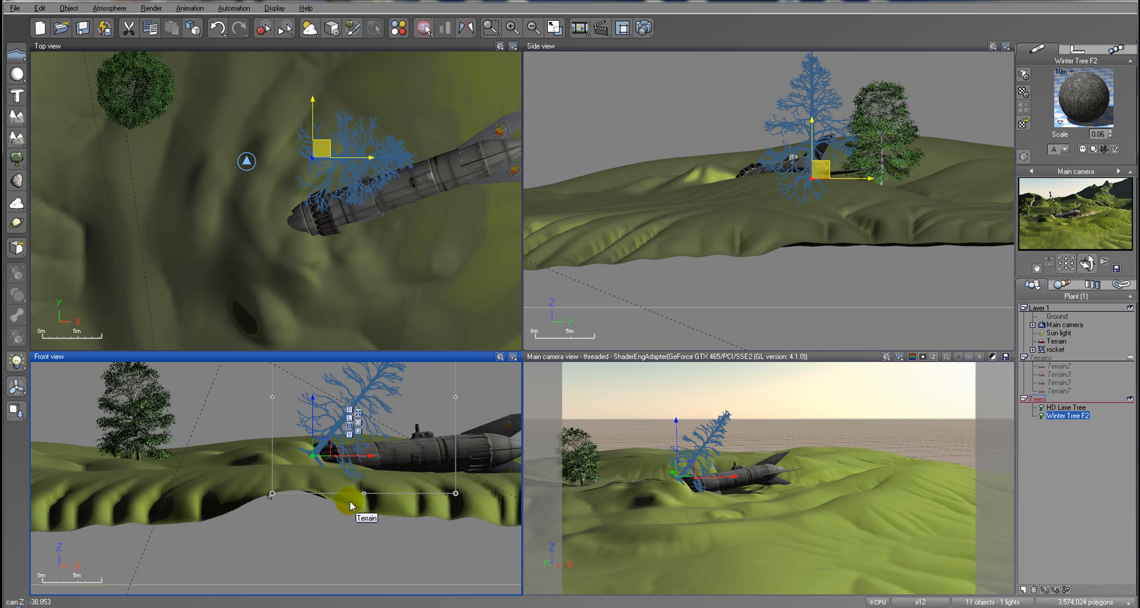
left_click_drag(334, 143, 324, 155)
left_click_drag(458, 232, 462, 115)
left_click_drag(323, 159, 336, 148)
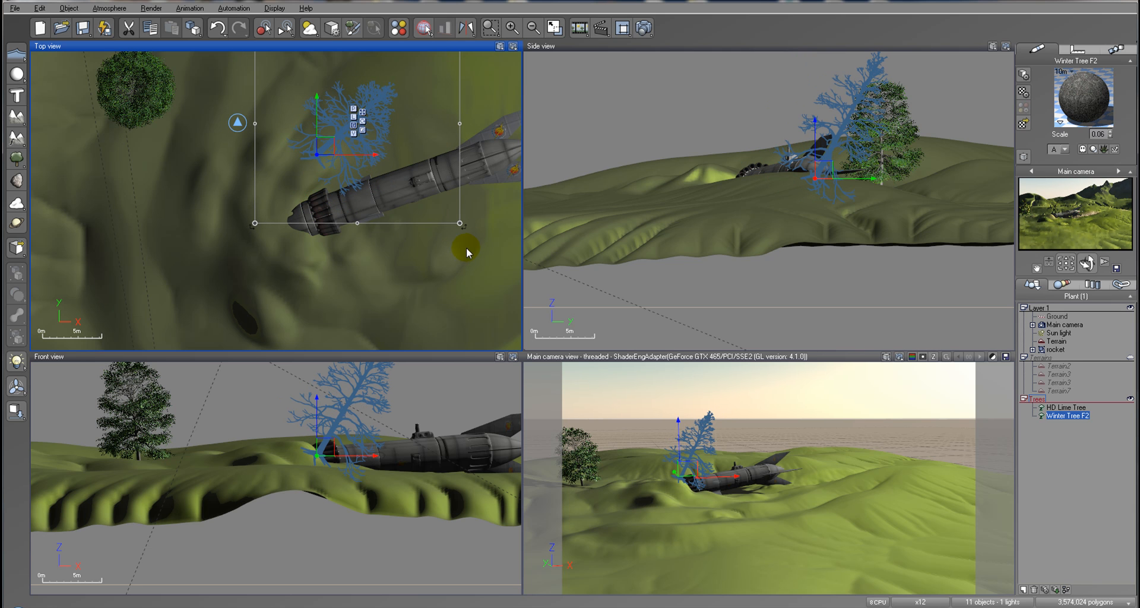
left_click_drag(472, 226, 470, 188)
left_click_drag(333, 134, 356, 130)
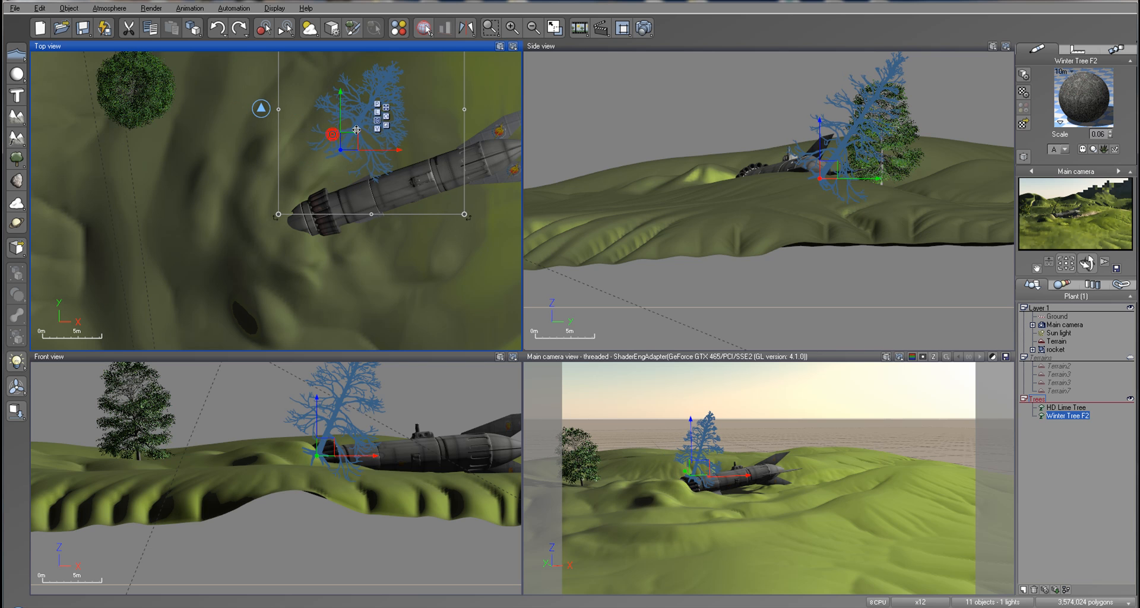
Step: Render the scene to check the leaning winter tree beside the rocket, and close the render
left_click(644, 28)
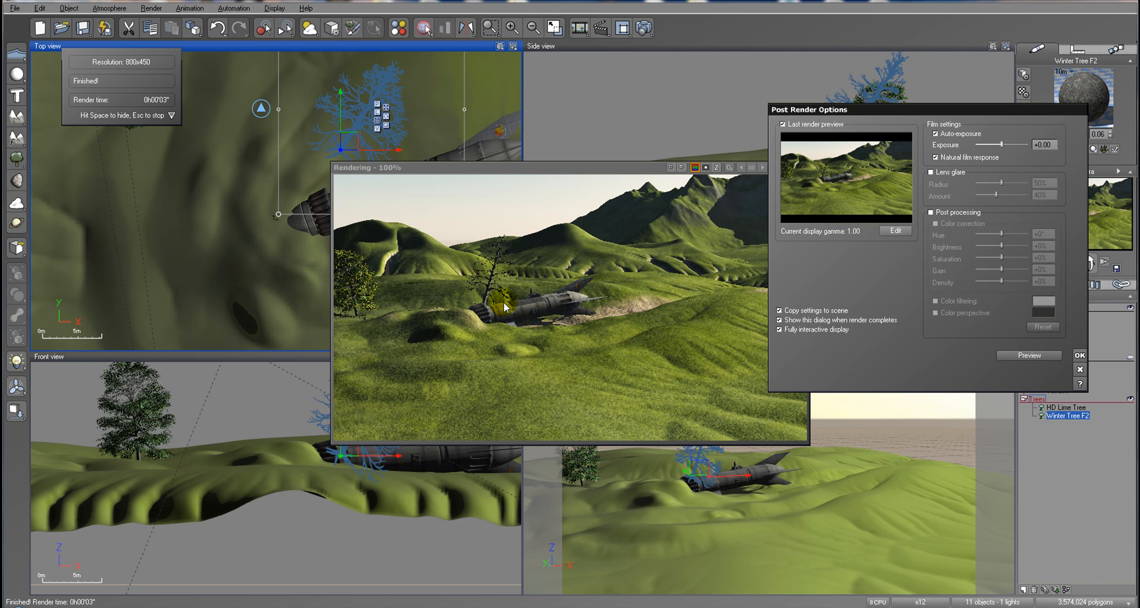
left_click(1080, 357)
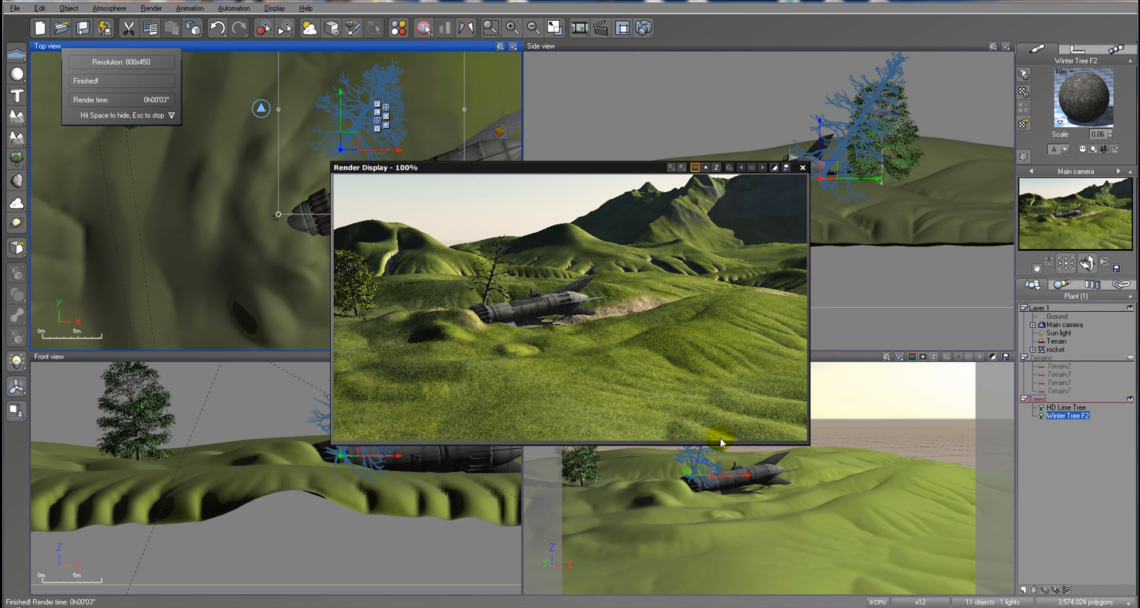
left_click(803, 167)
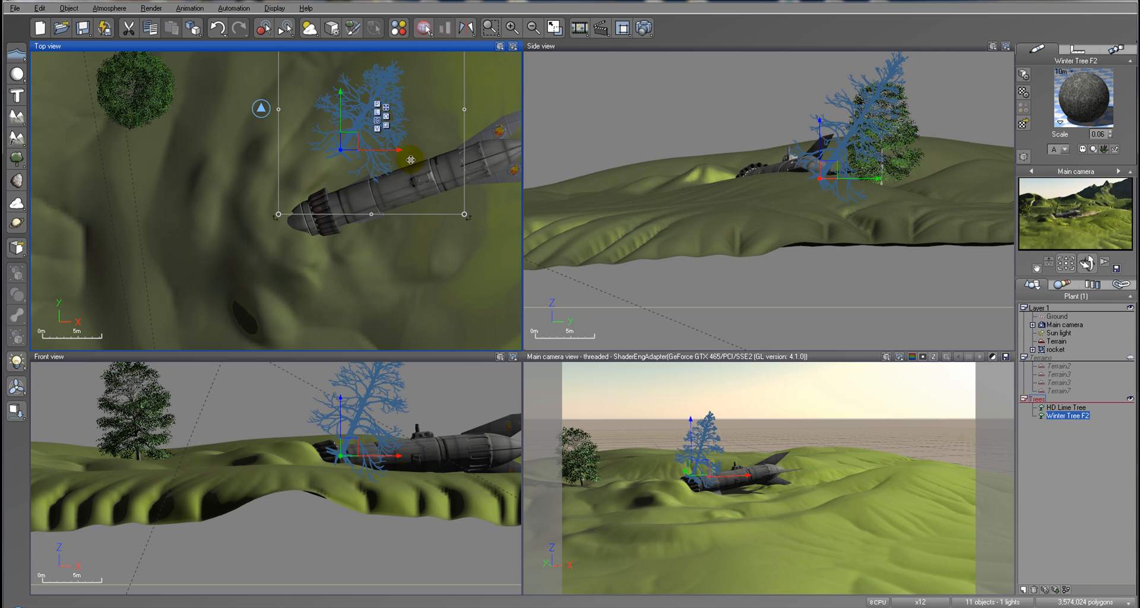
Step: Tilt the Winter Tree away from the rocket's nose, scale it down slightly and adjust its position and plan rotation
left_click_drag(466, 500, 409, 384)
left_click_drag(374, 97, 356, 148)
left_click(776, 84)
right_click_drag(927, 116, 852, 200)
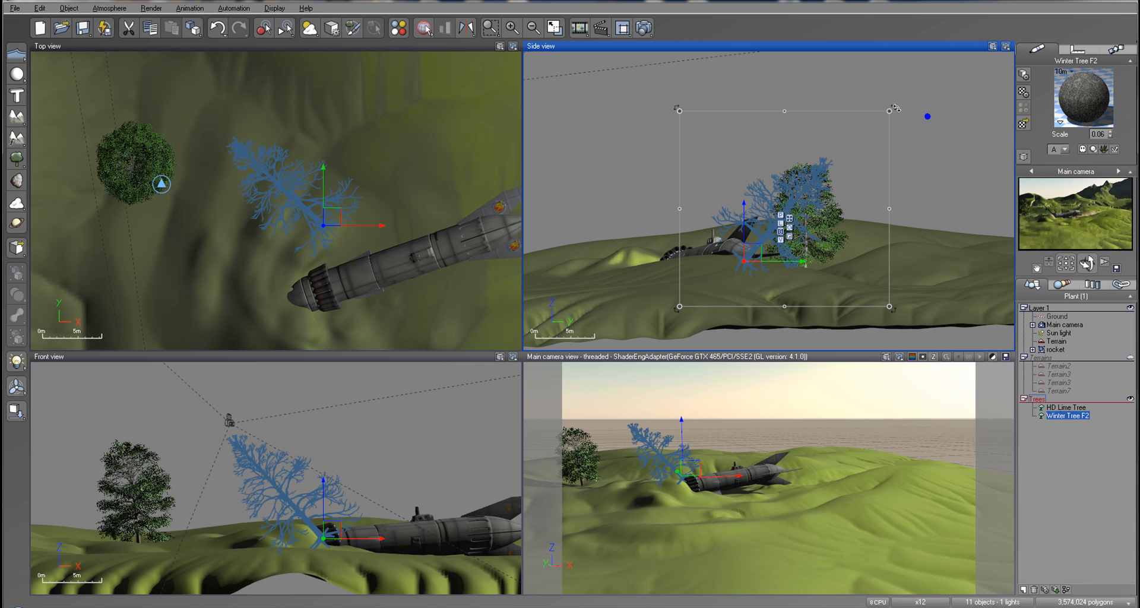
left_click_drag(892, 110, 862, 138)
left_click(331, 186)
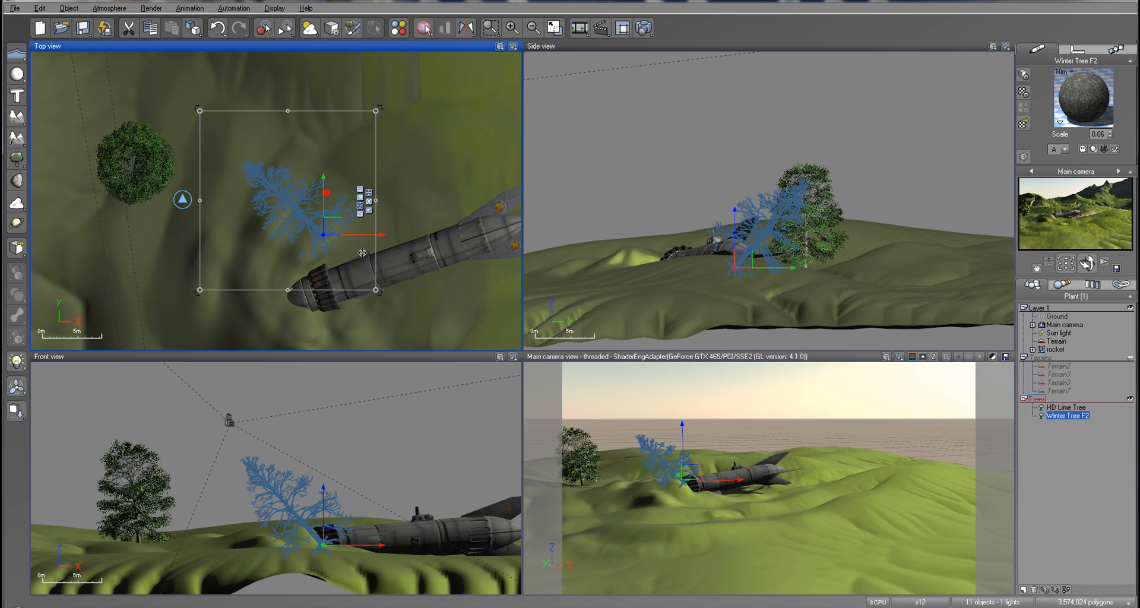
left_click_drag(375, 292, 376, 286)
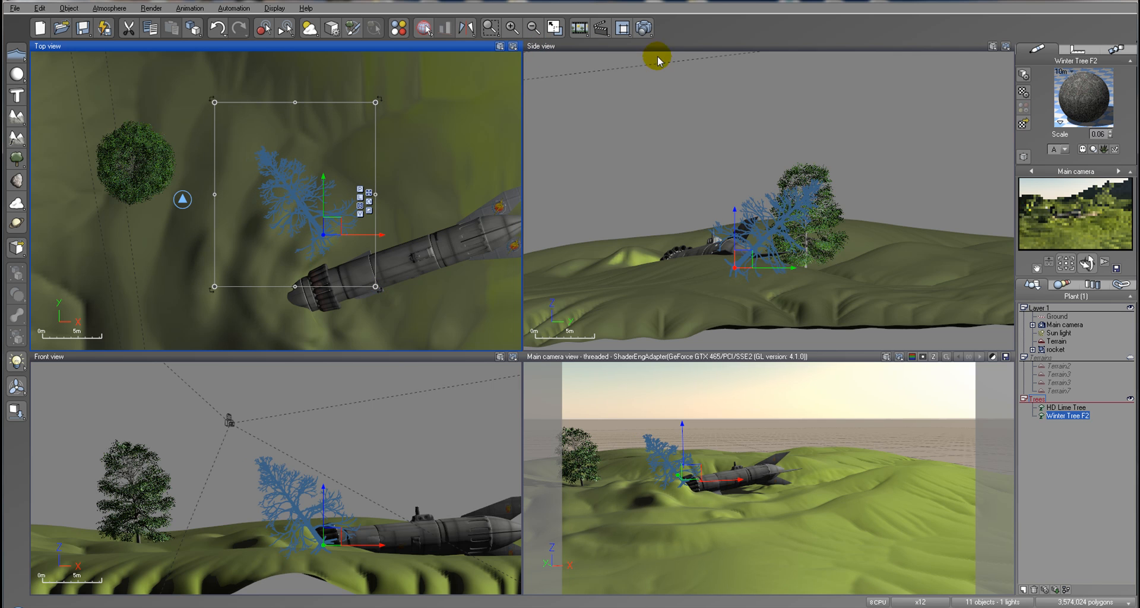
Step: Render the scene to check the winter tree leaning away from the rocket, and close the render
left_click(644, 28)
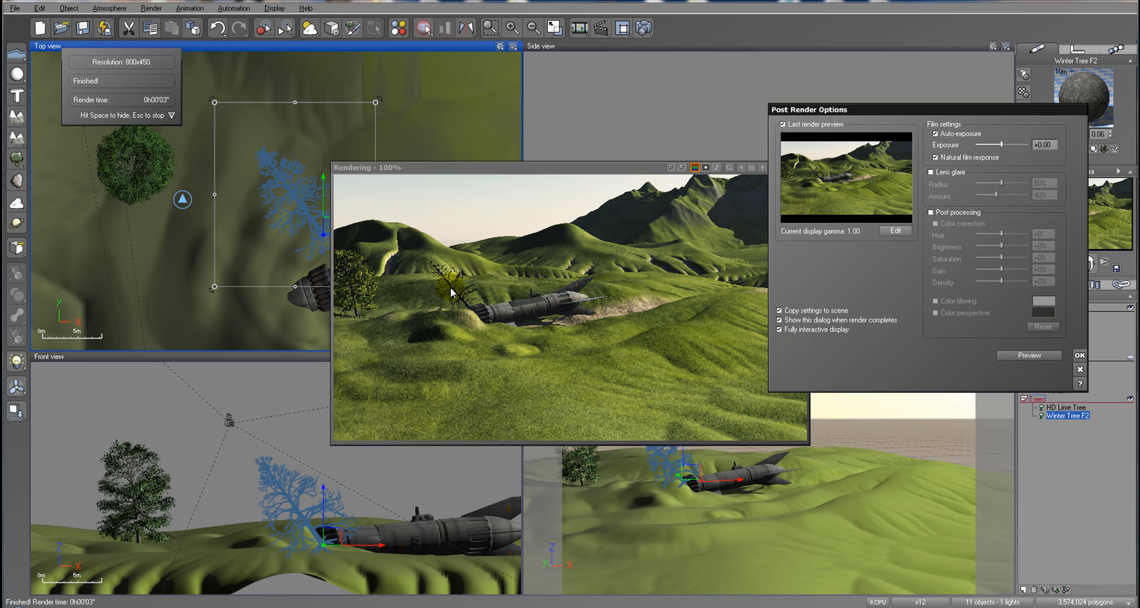
left_click(1080, 356)
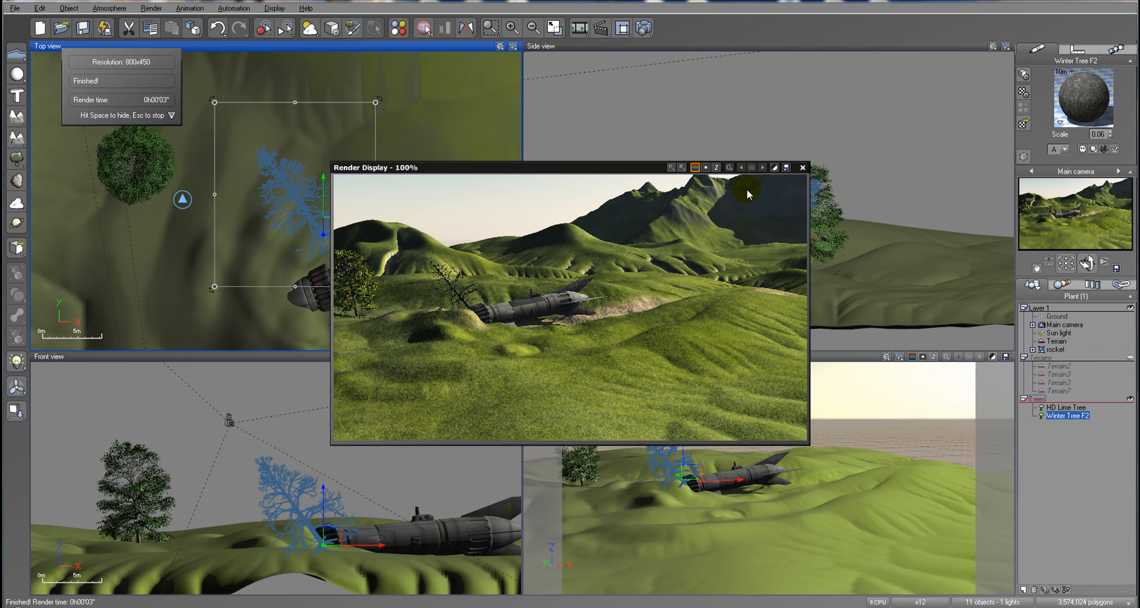
left_click(802, 168)
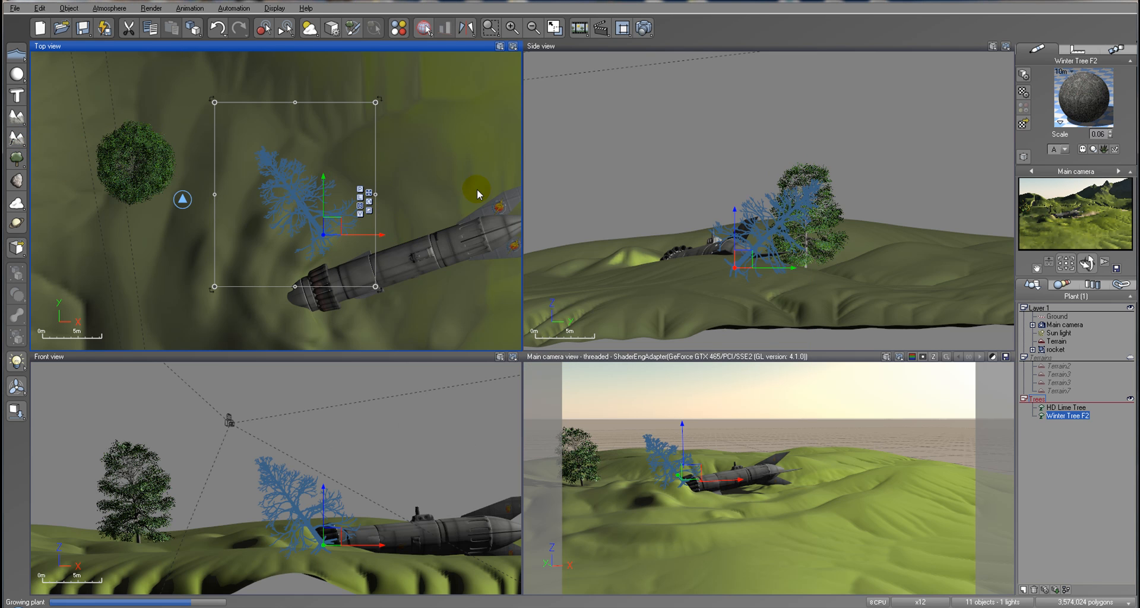
Step: Add a second Winter Tree F, raise it to the ground beyond the rocket's tail and tip it over as a fallen tree
left_click(30, 171)
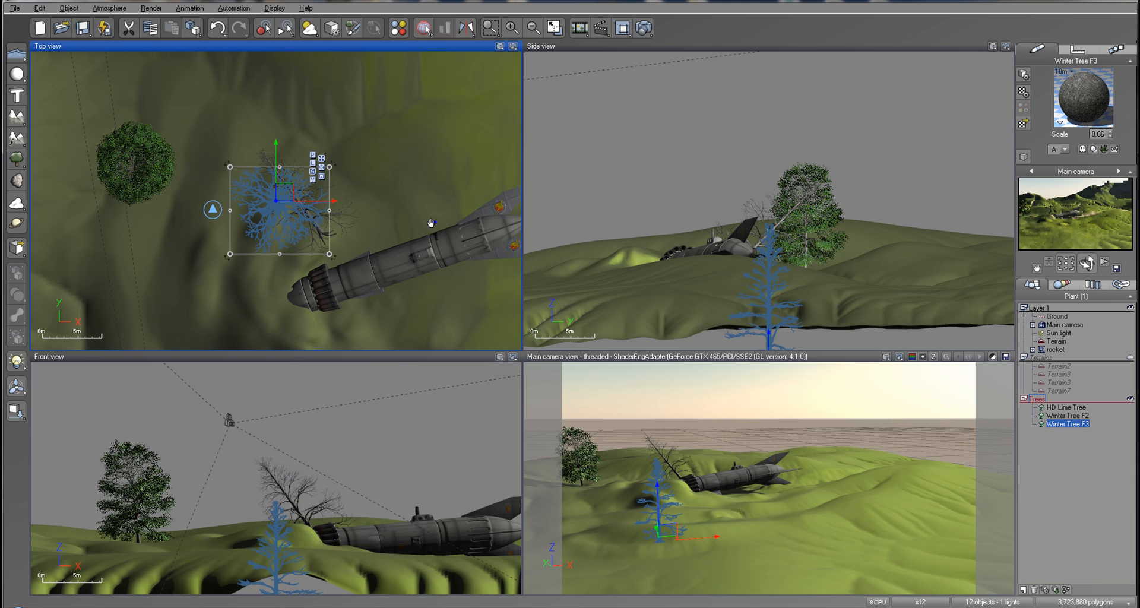
left_click_drag(104, 141, 363, 164)
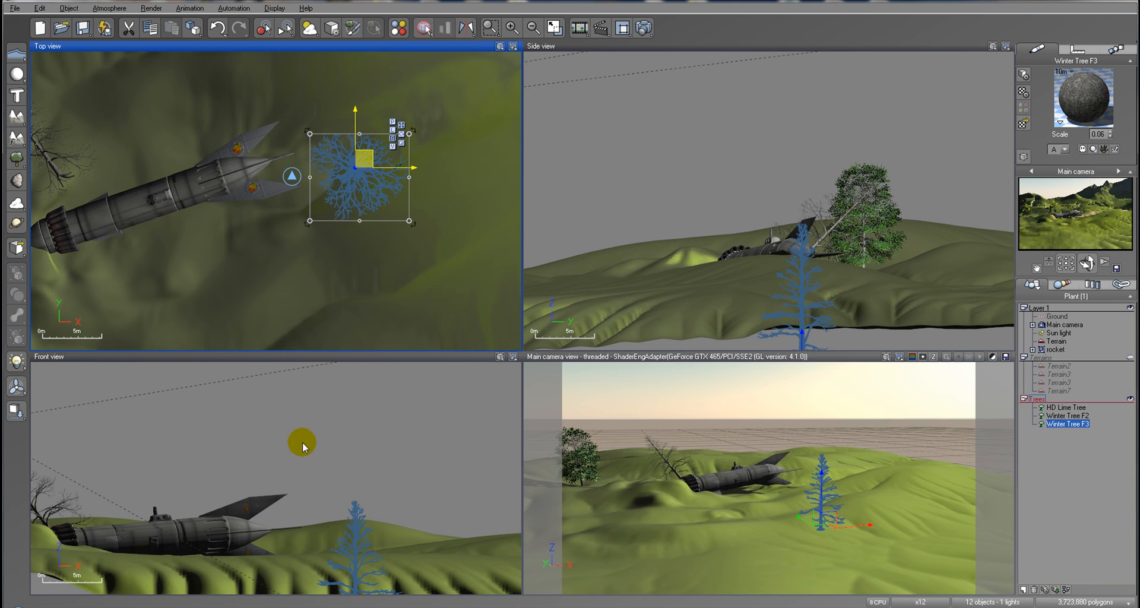
left_click(373, 516)
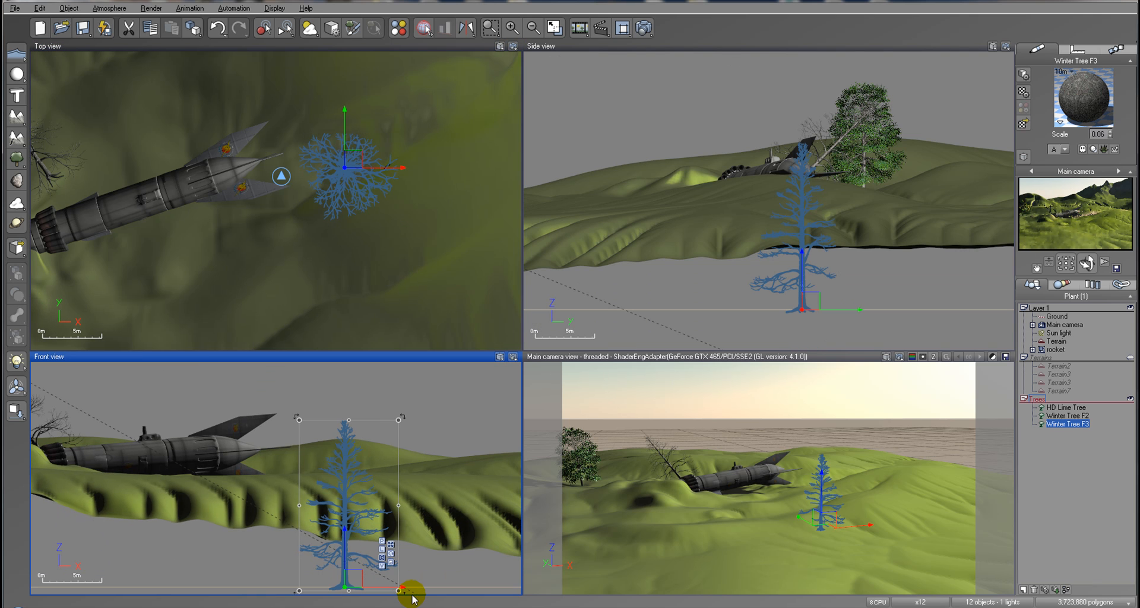
left_click_drag(405, 589, 341, 487)
left_click_drag(341, 162, 352, 180)
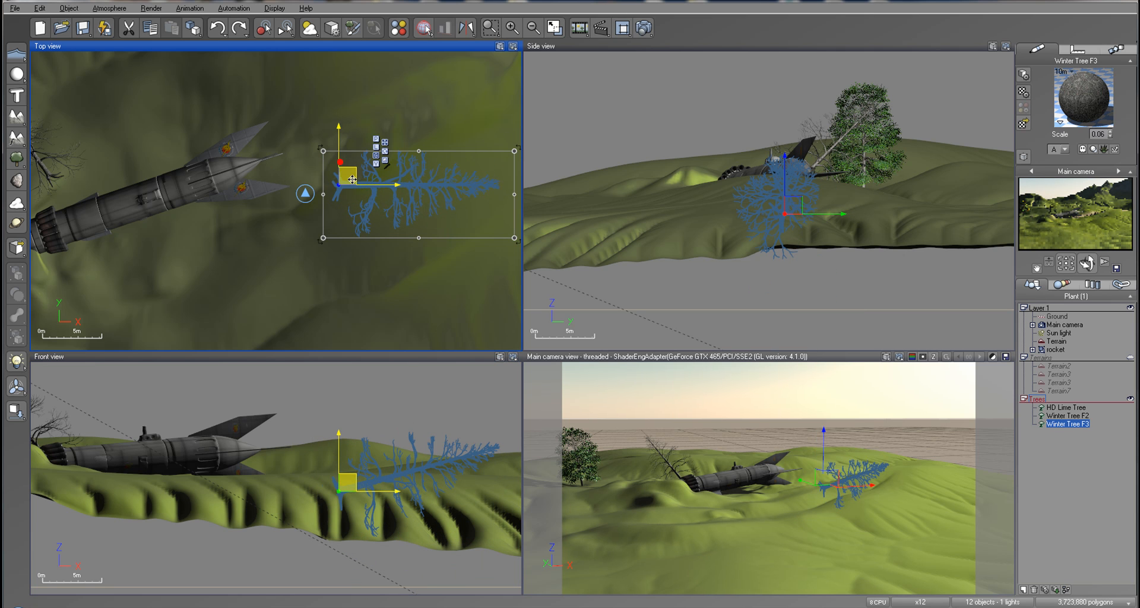
Step: Render the scene to check the fallen tree beyond the rocket's tail, and close the render
left_click(643, 28)
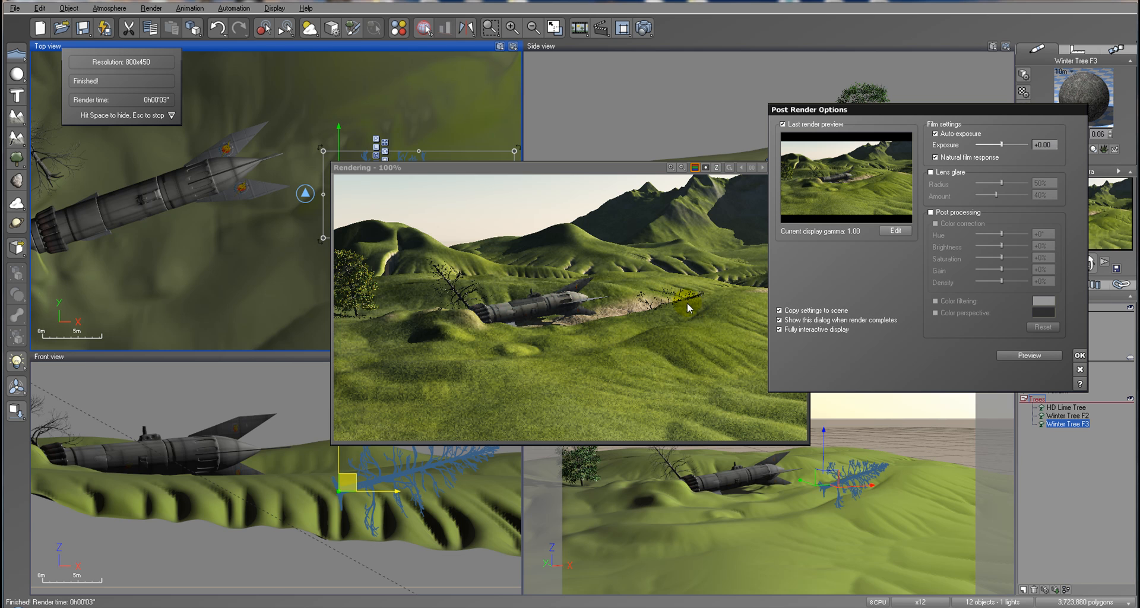
left_click(1080, 354)
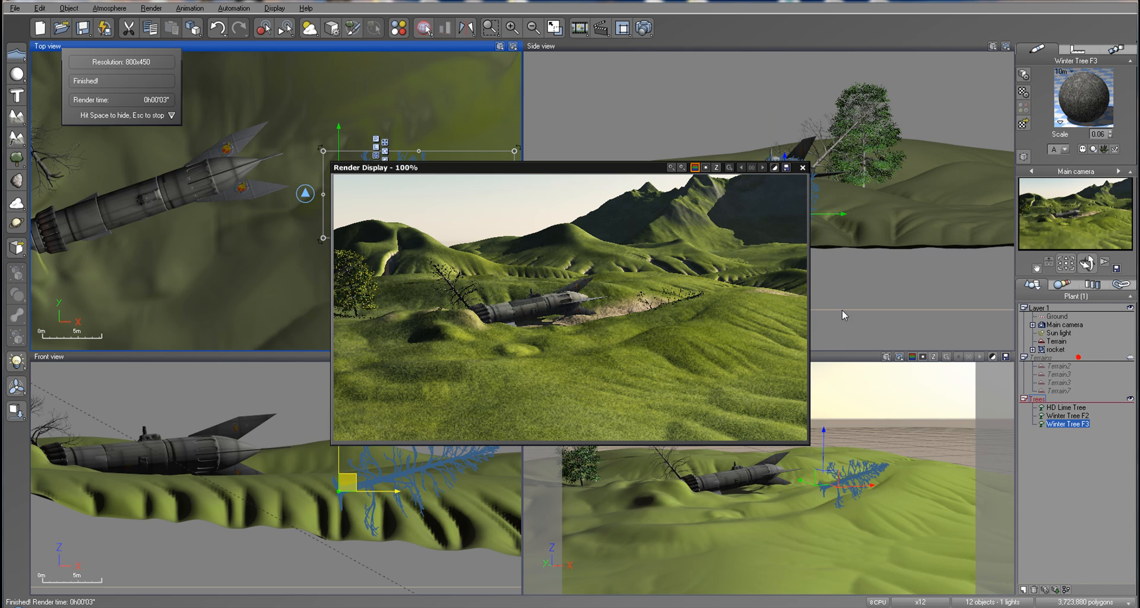
left_click(800, 168)
Step: Add an Alder - Late Spring tree, move it near the rocket's nose beside the leaning winter tree and raise it to the terrain
left_click(17, 158)
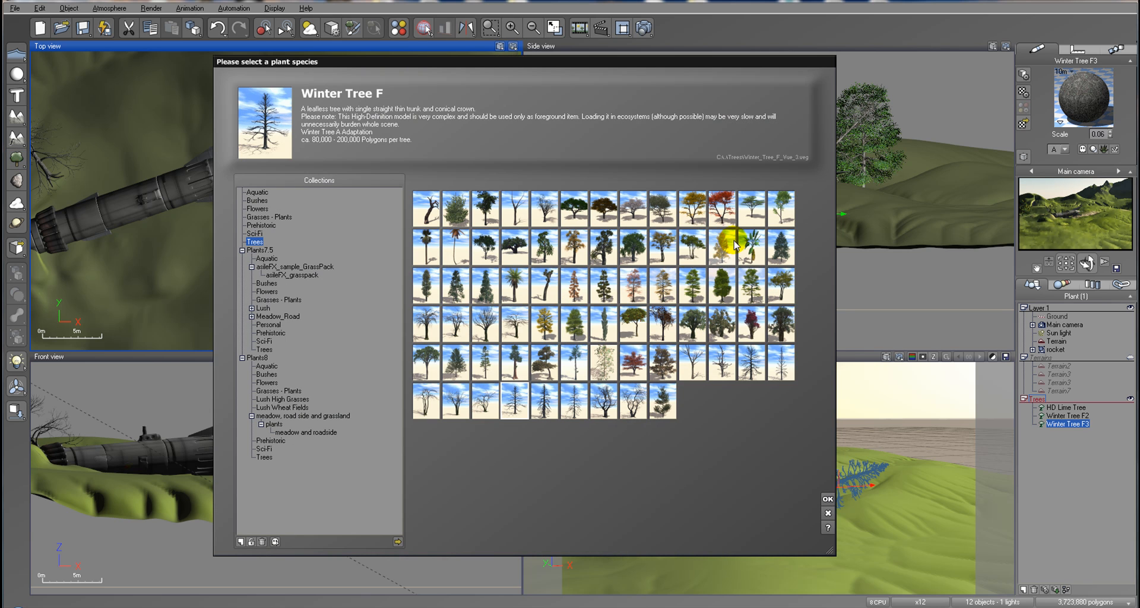
left_click(684, 246)
left_click(828, 499)
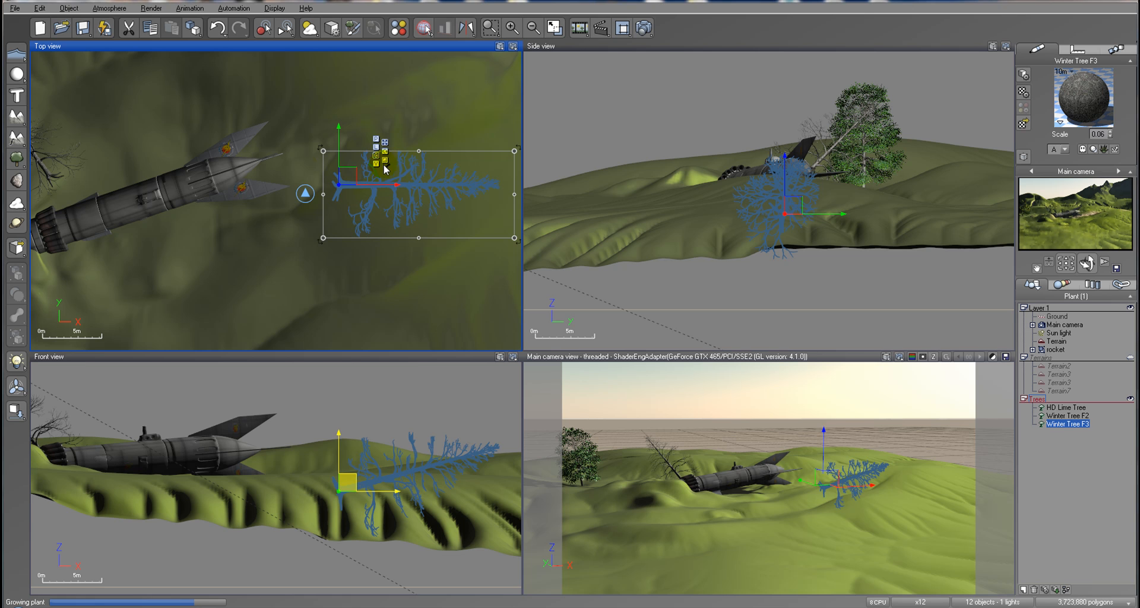
right_click_drag(199, 183, 367, 175)
left_click_drag(462, 179, 160, 159)
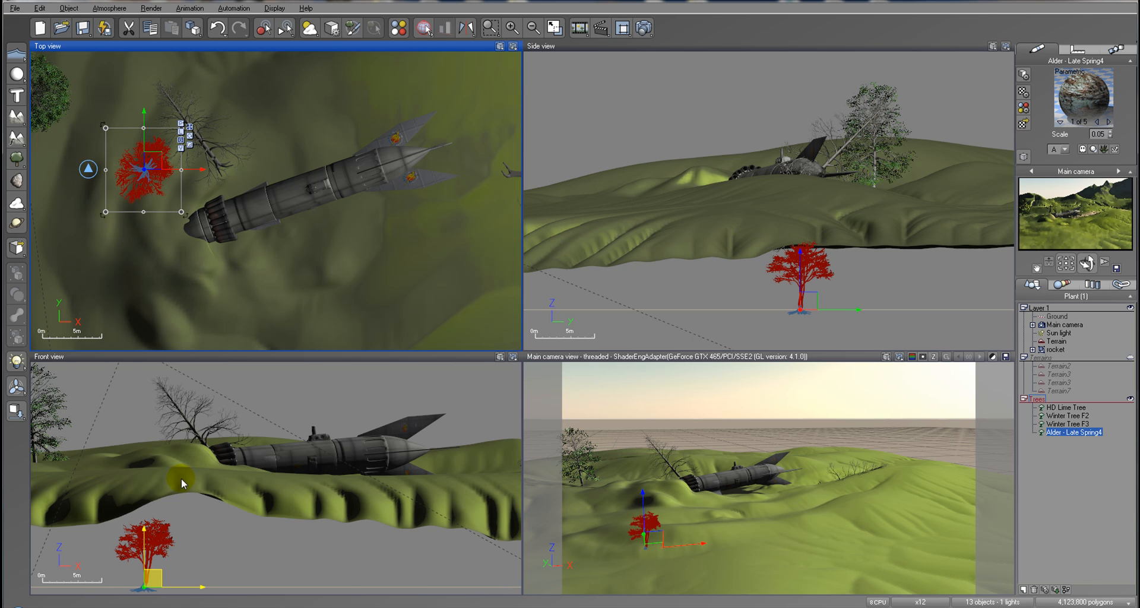
left_click_drag(147, 580, 155, 466)
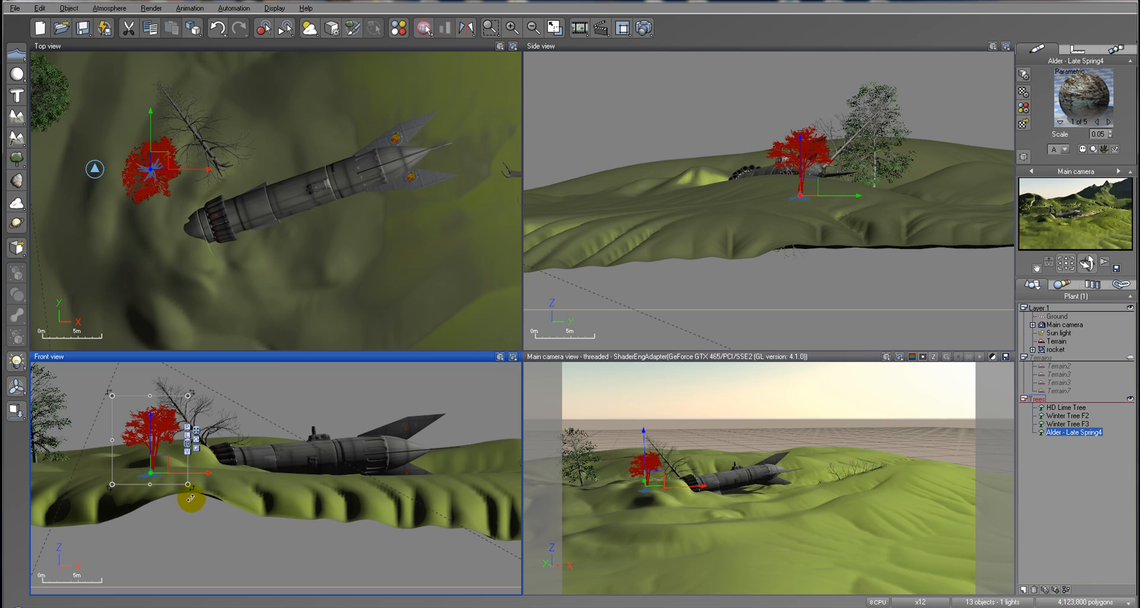
Step: Tilt and enlarge the alder near the rocket's nose, turn it slightly in plan and fine-tune its position
left_click_drag(196, 494, 162, 455)
left_click(202, 384)
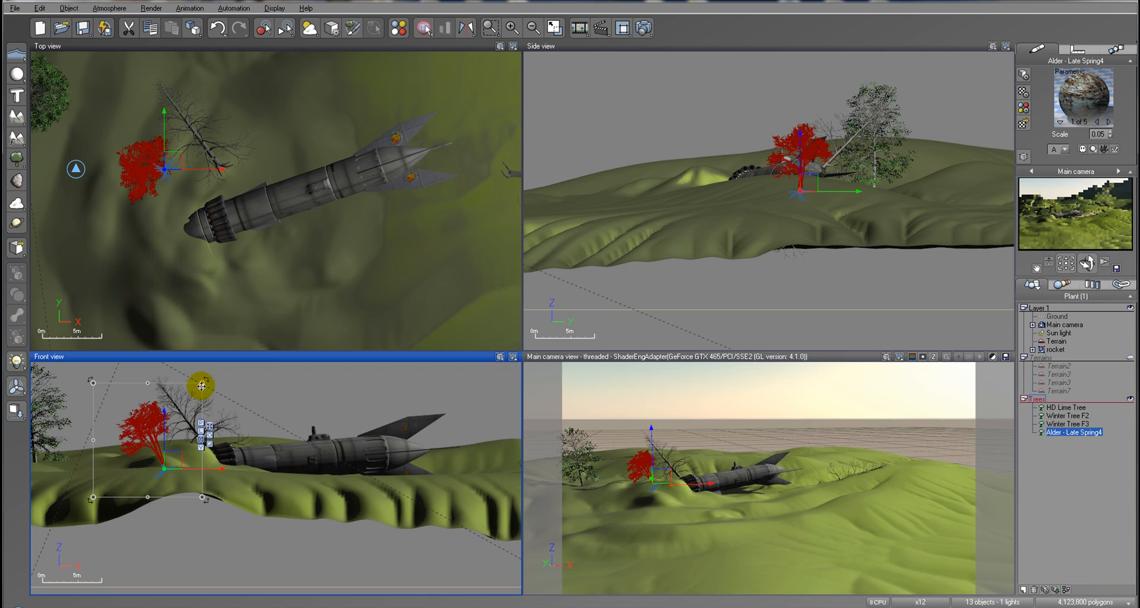
left_click(182, 162)
left_click_drag(202, 214, 186, 225)
left_click_drag(170, 165, 171, 156)
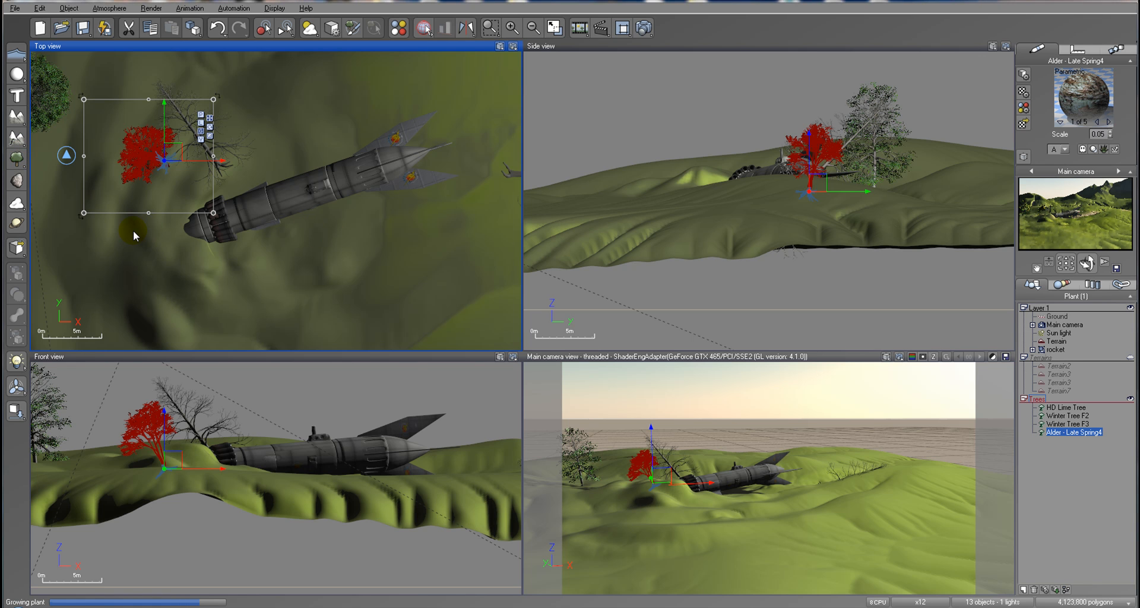
Step: Place a second Alder - Late Spring beside the HD Lime Tree and raise it onto the terrain
right_click_drag(115, 238, 240, 226)
left_click_drag(408, 184, 131, 103)
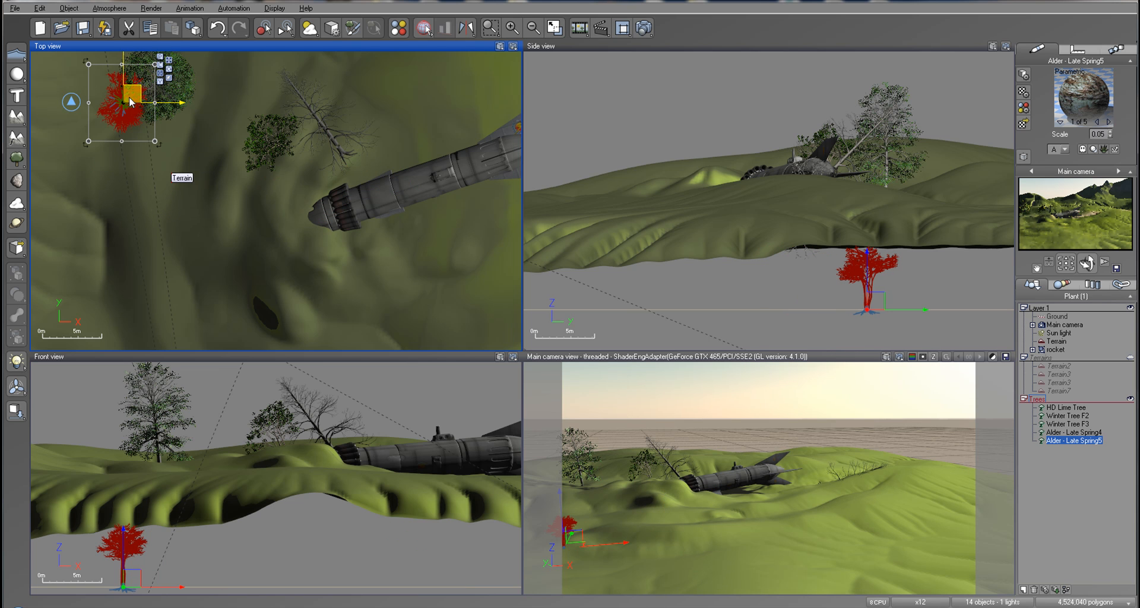
left_click_drag(133, 580, 141, 478)
Step: Add a third Alder - Late Spring, move it well behind the rocket and the other trees, and raise it onto the terrain
left_click(17, 160)
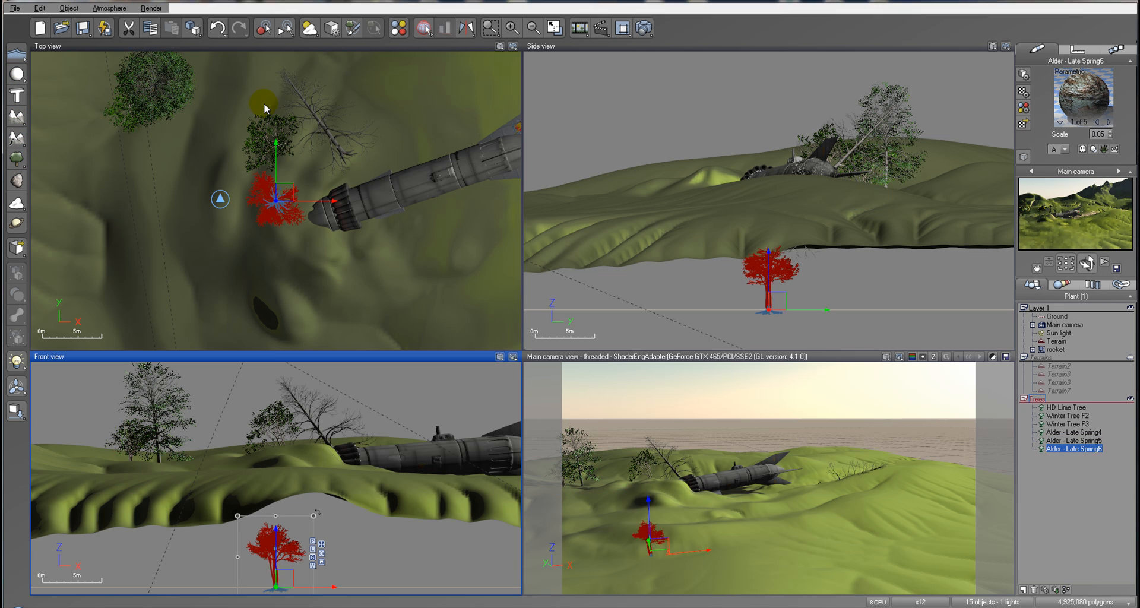
right_click_drag(263, 102, 176, 213)
left_click_drag(197, 302, 313, 73)
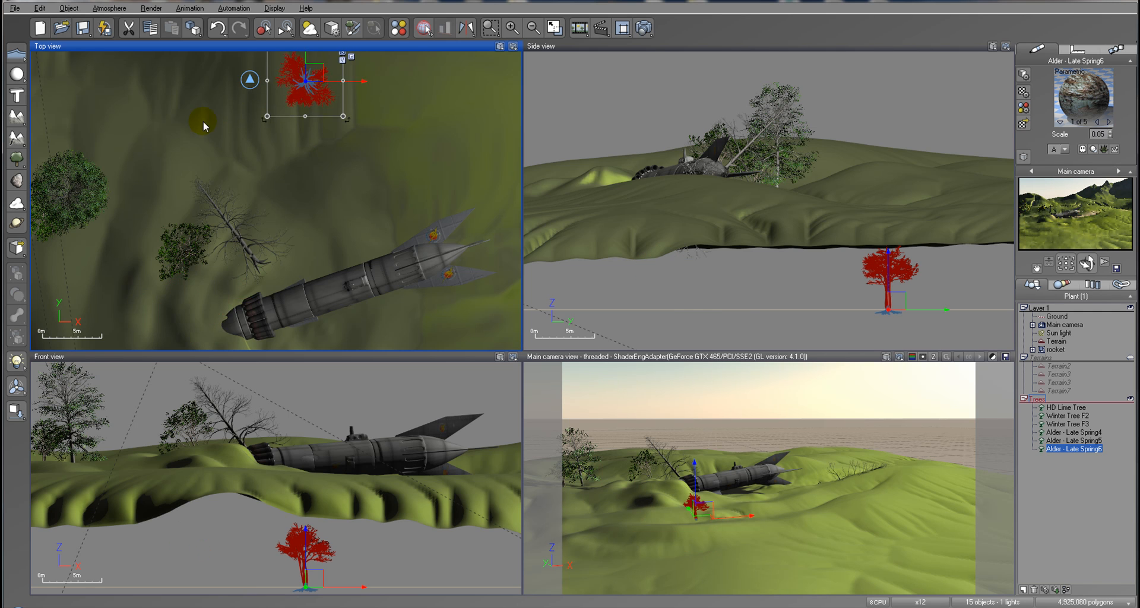
right_click_drag(204, 126, 190, 318)
left_click_drag(294, 269, 207, 146)
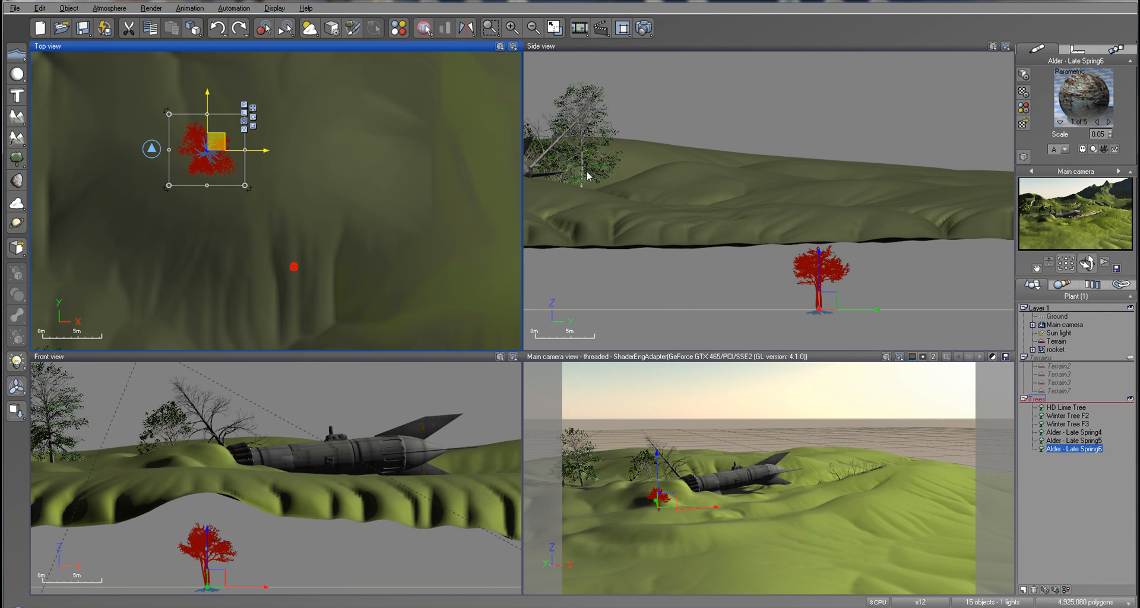
left_click_drag(826, 300, 825, 183)
Step: Render the scene to check the added alders, accepting the post-render options
left_click(652, 31)
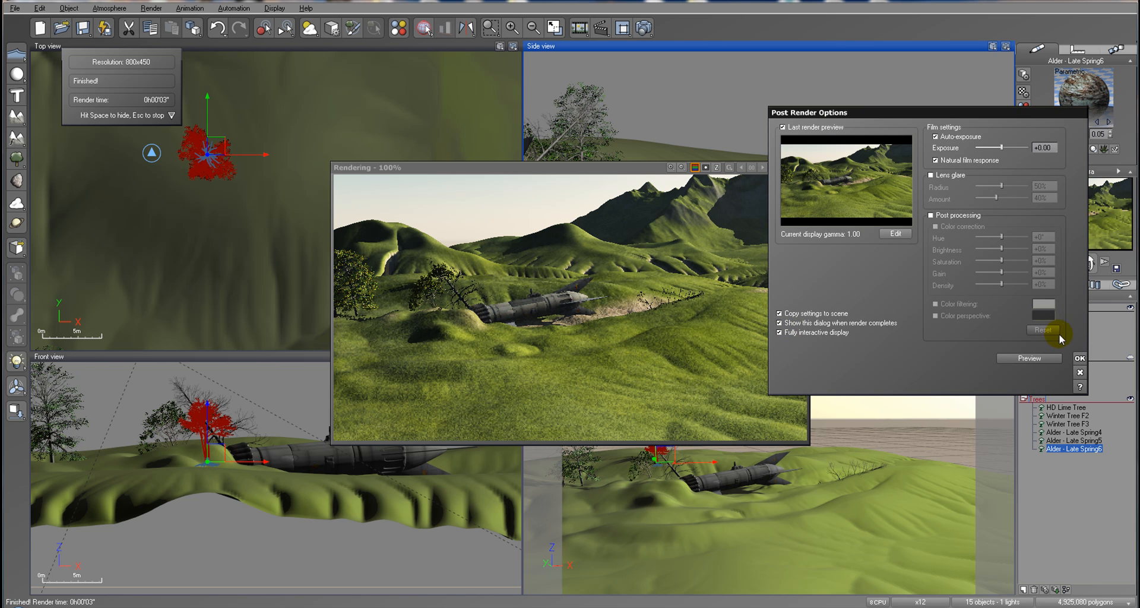
left_click(1080, 359)
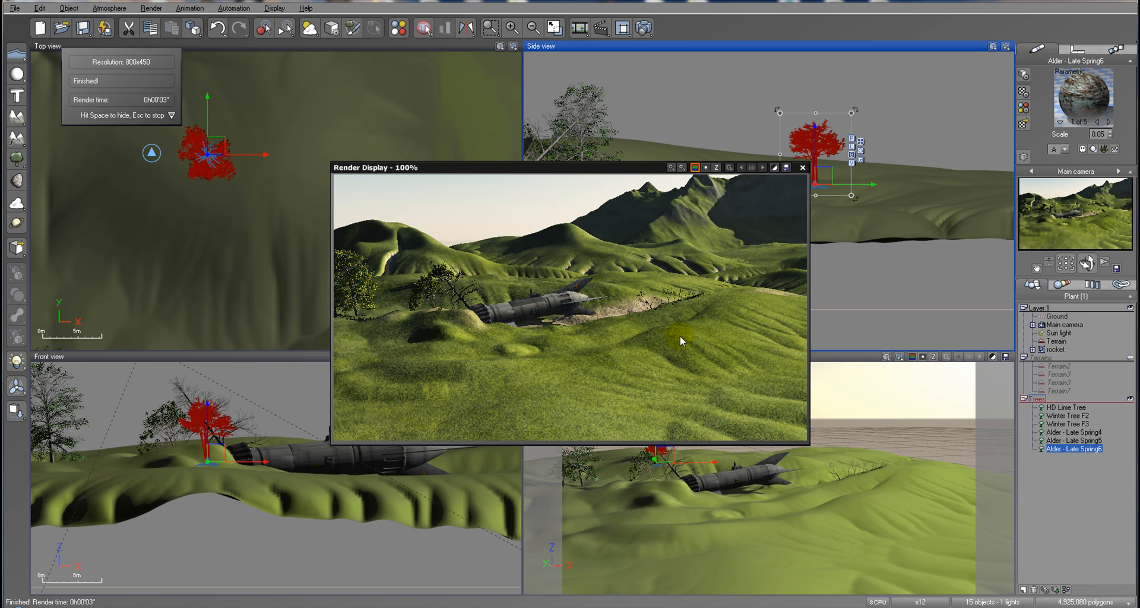
Step: Add a Large European Ash - Summer Sparse Foliage from the Trees plant collection
left_click(803, 168)
right_click_drag(269, 143, 176, 131)
right_click(23, 157)
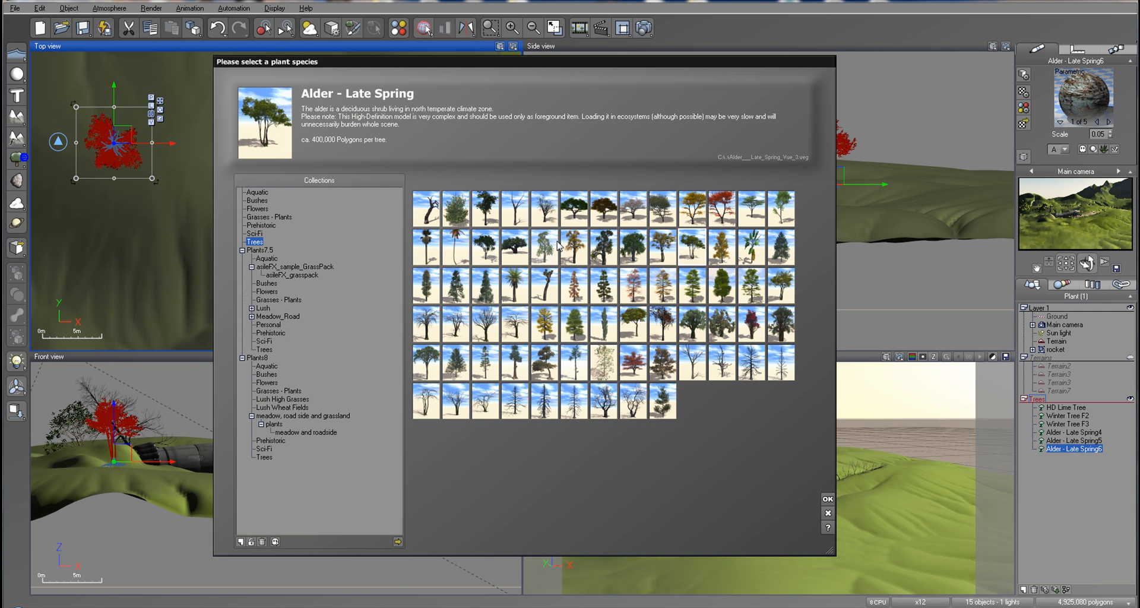
left_click(695, 284)
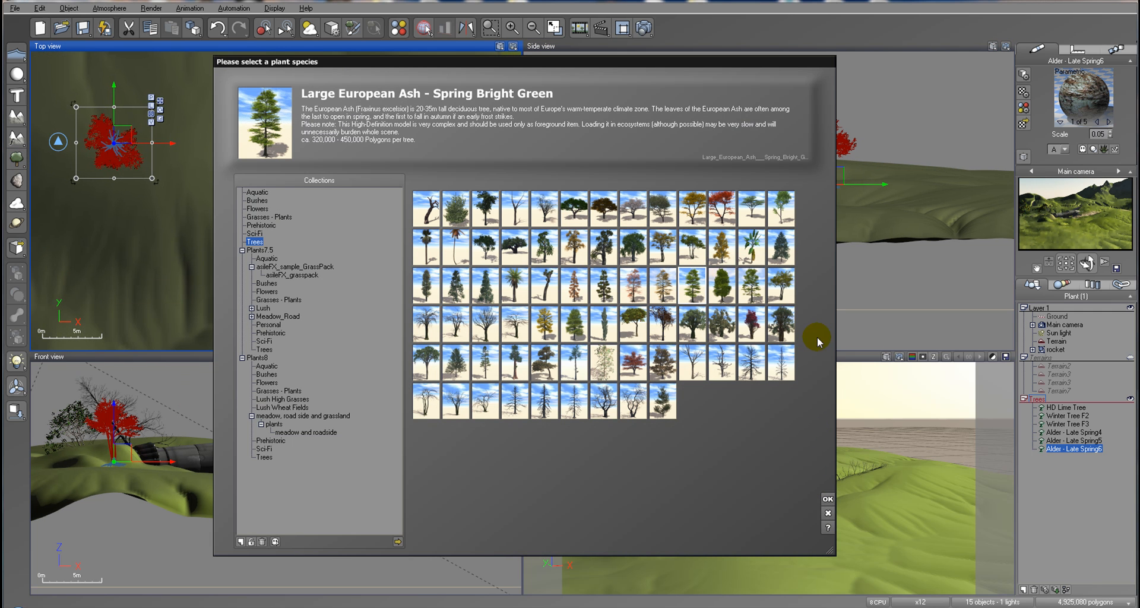
left_click(758, 294)
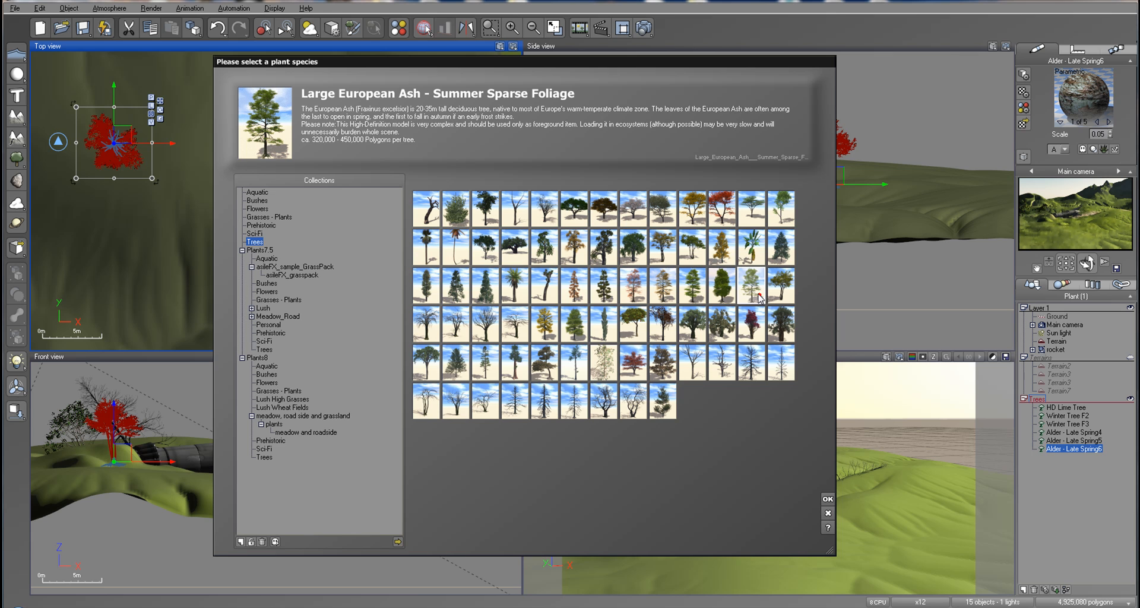
left_click(829, 499)
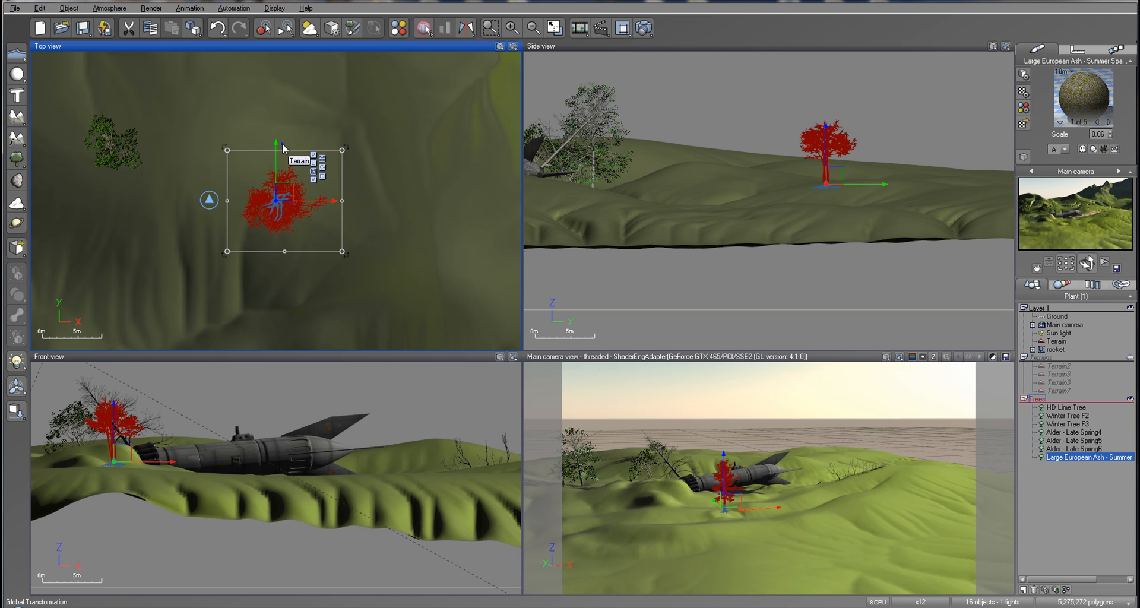
Step: Move the sparse ash to the far hill well behind the rocket and raise it until its base sits on the terrain
left_click_drag(169, 247, 344, 69)
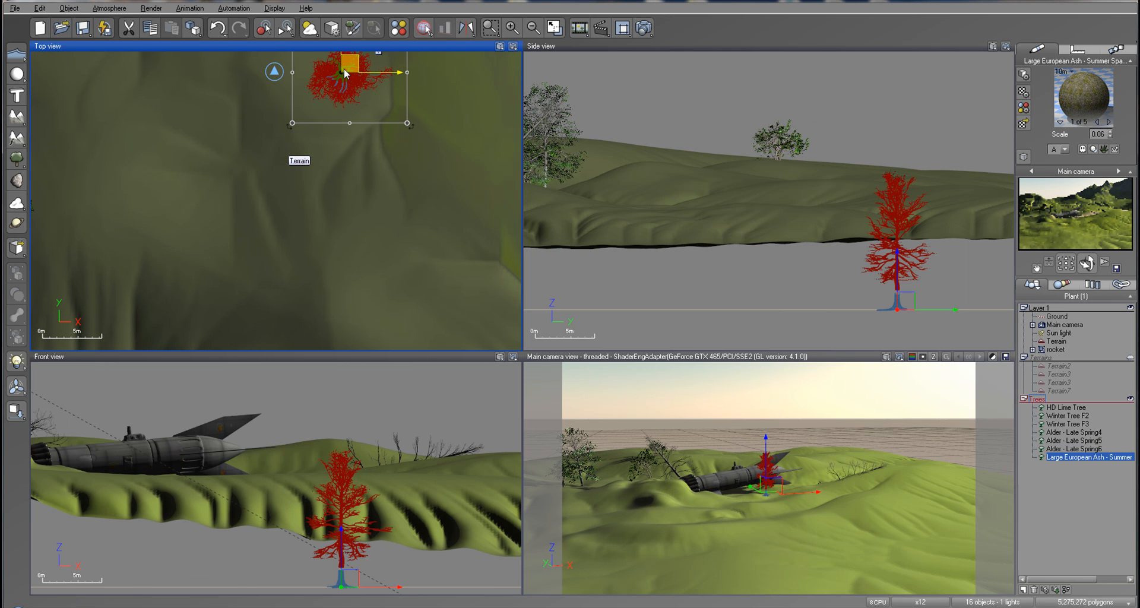
scroll(343, 125, "down", 3)
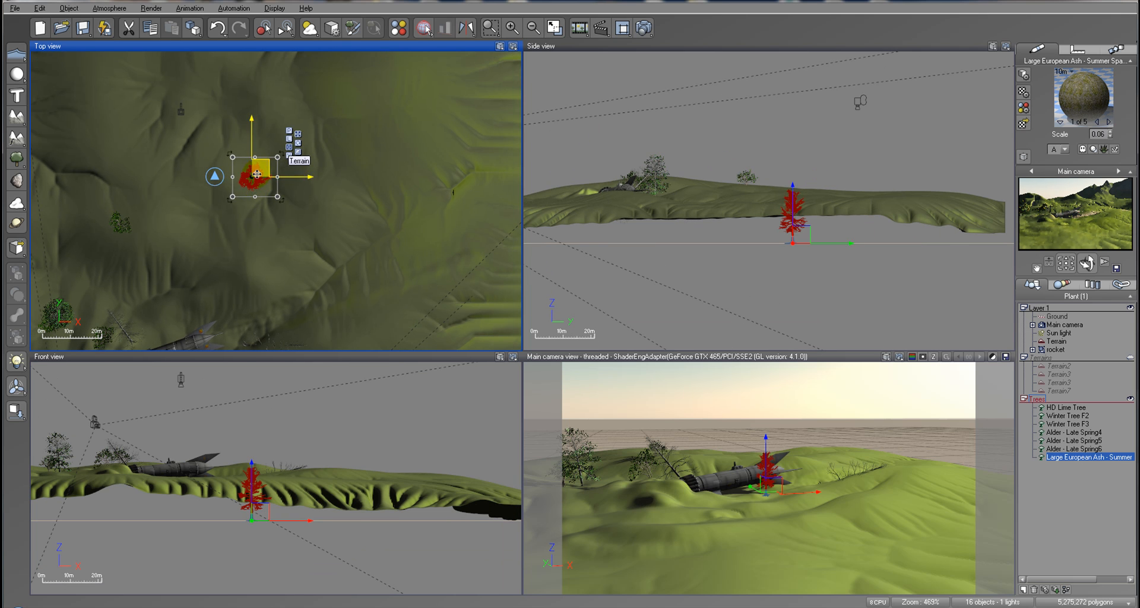
left_click_drag(257, 174, 371, 70)
left_click_drag(912, 236, 914, 158)
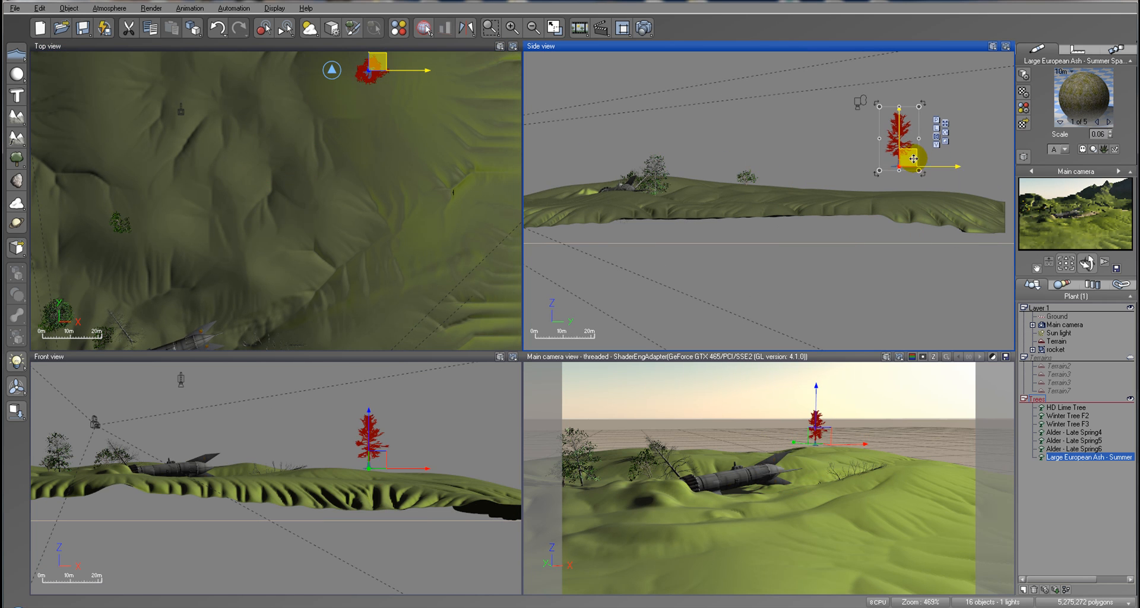
left_click(13, 415)
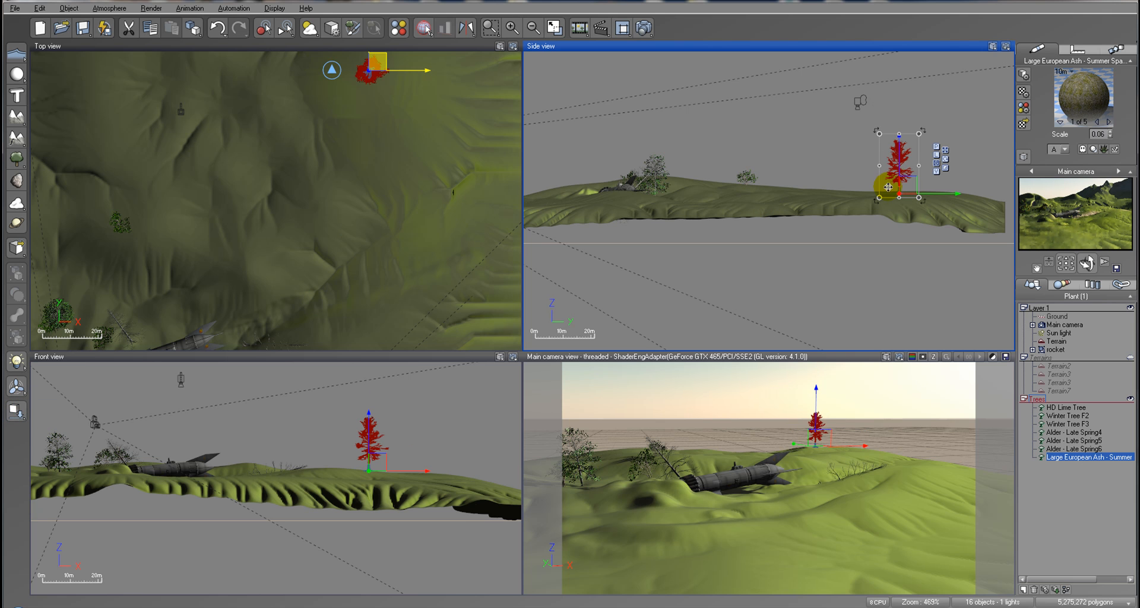
left_click_drag(907, 186, 905, 185)
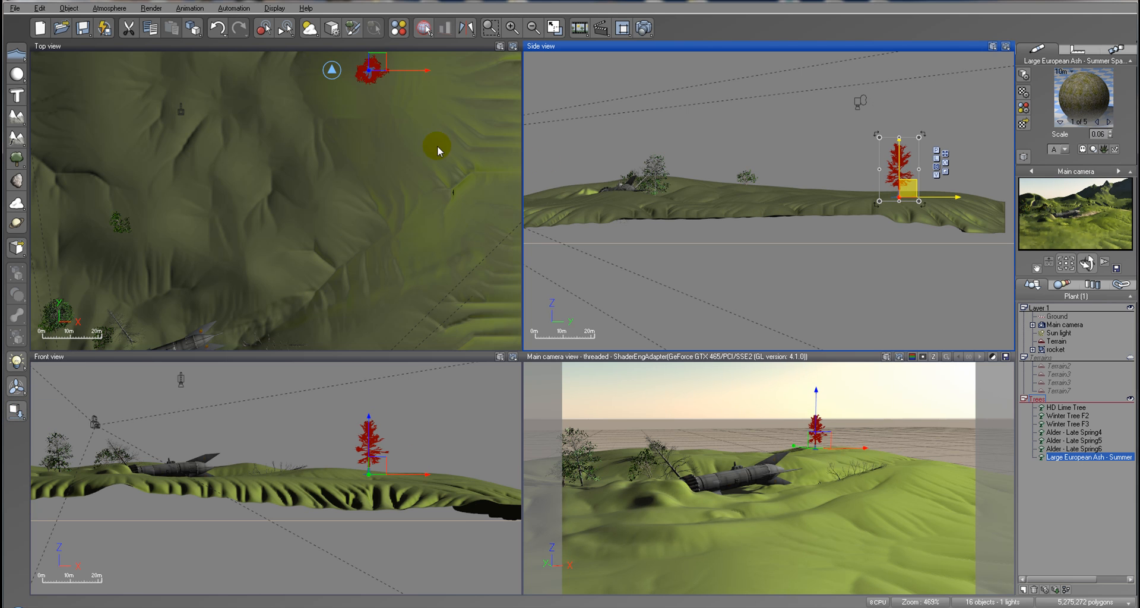
Step: Add a Large European Ash - Summer Lushy Dark Green, place it just behind the sparse ash and raise it onto the terrain
right_click_drag(438, 146, 411, 202)
right_click(16, 159)
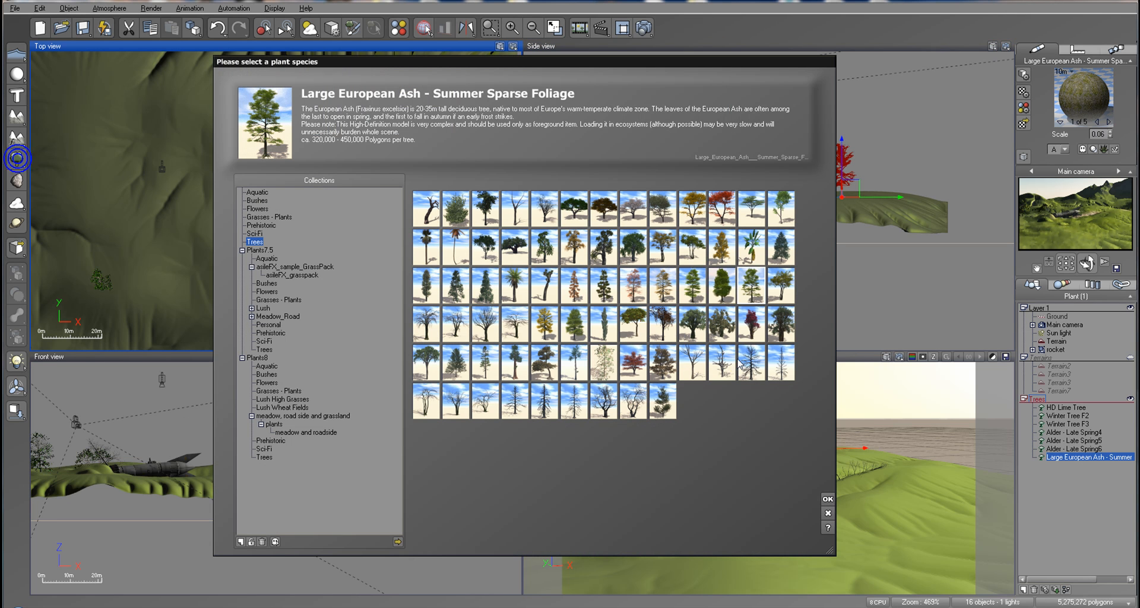
left_click(723, 285)
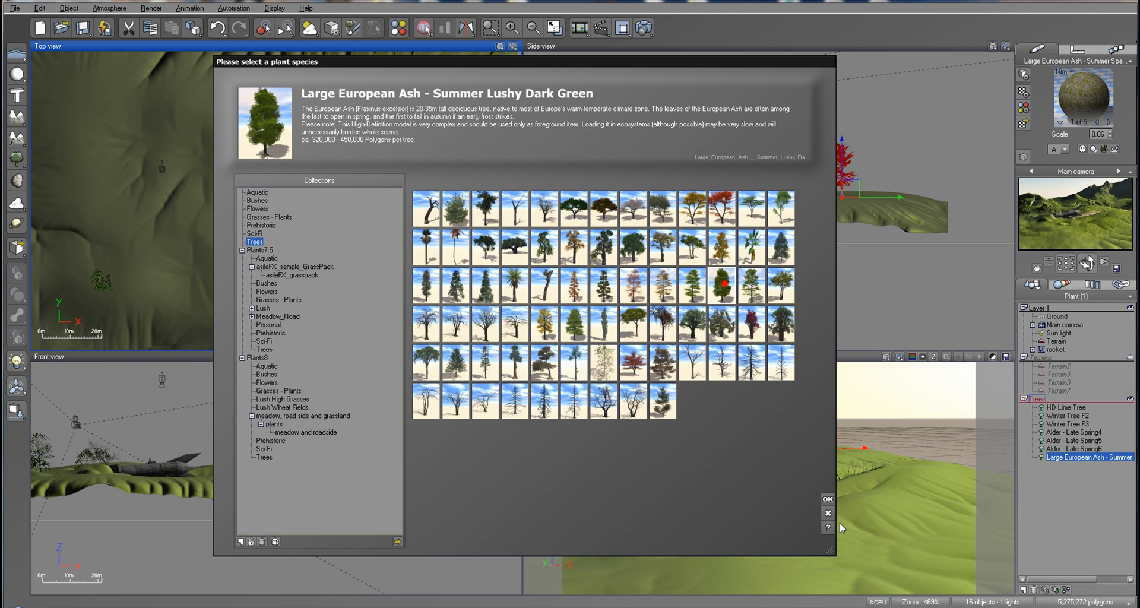
left_click(828, 514)
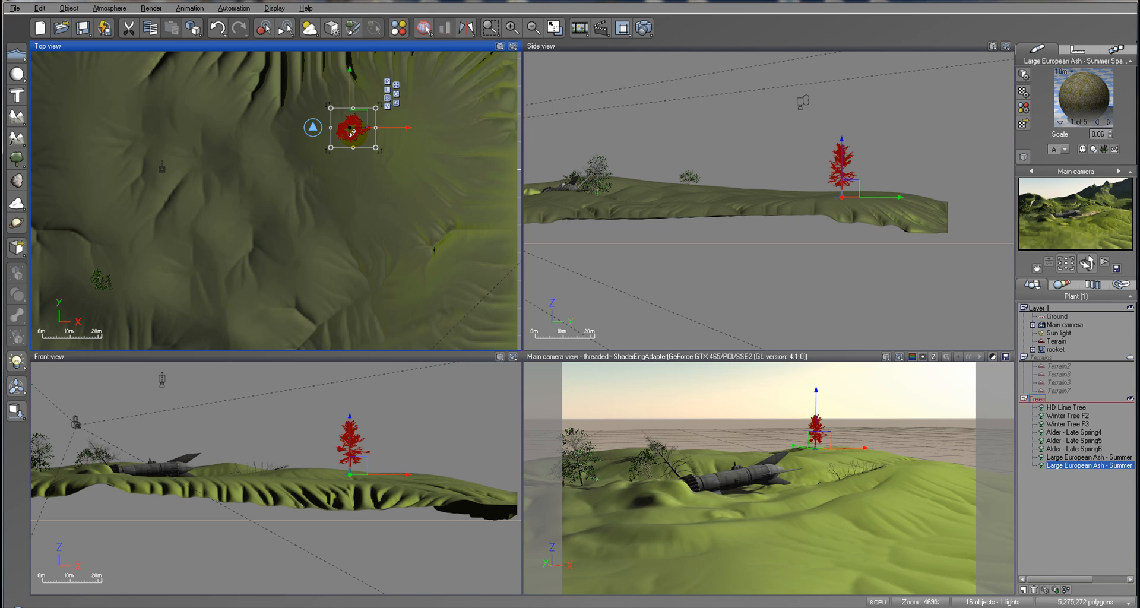
left_click_drag(285, 194, 347, 91)
left_click_drag(867, 232, 868, 202)
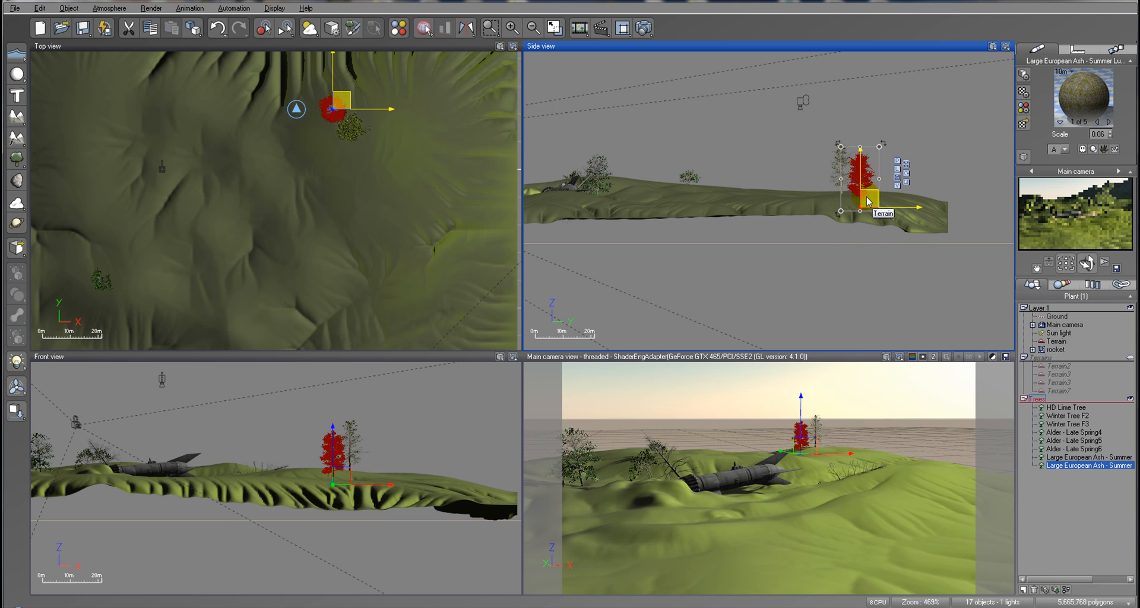
Step: Add a Cone-Shaped Conifer, move it behind the two ashes on the far hill and raise it onto the terrain
right_click(16, 159)
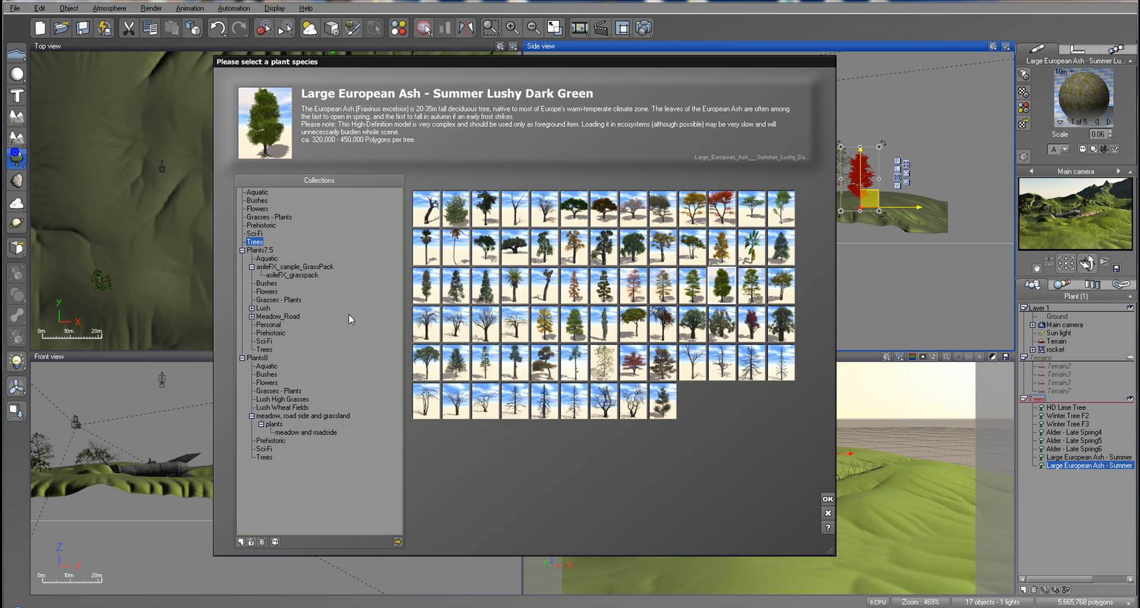
left_click(458, 292)
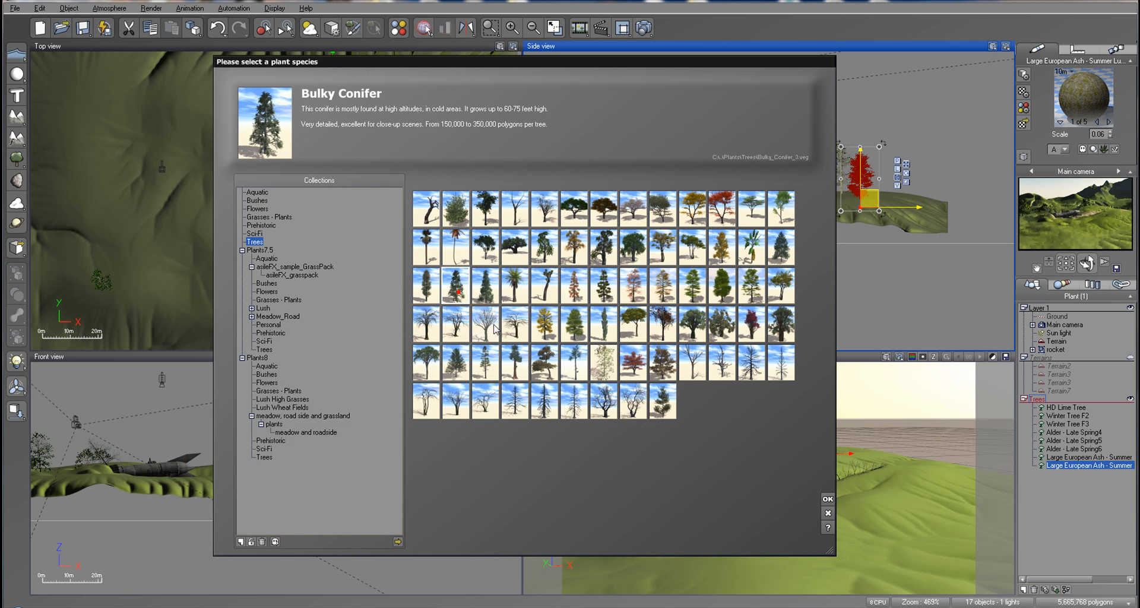
left_click(479, 285)
left_click(828, 498)
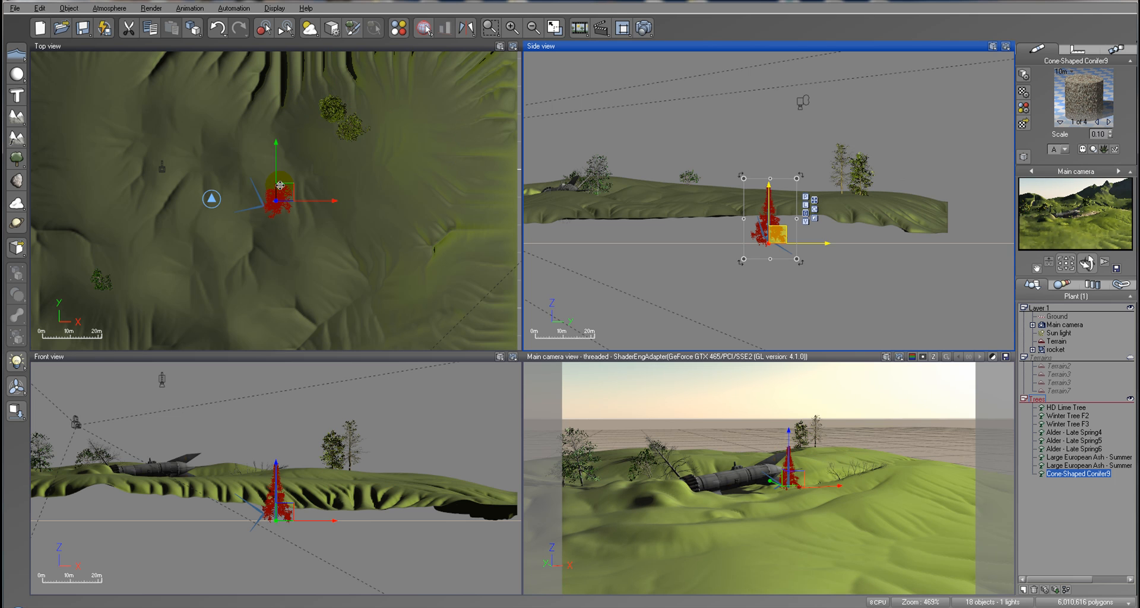
left_click_drag(284, 195, 381, 89)
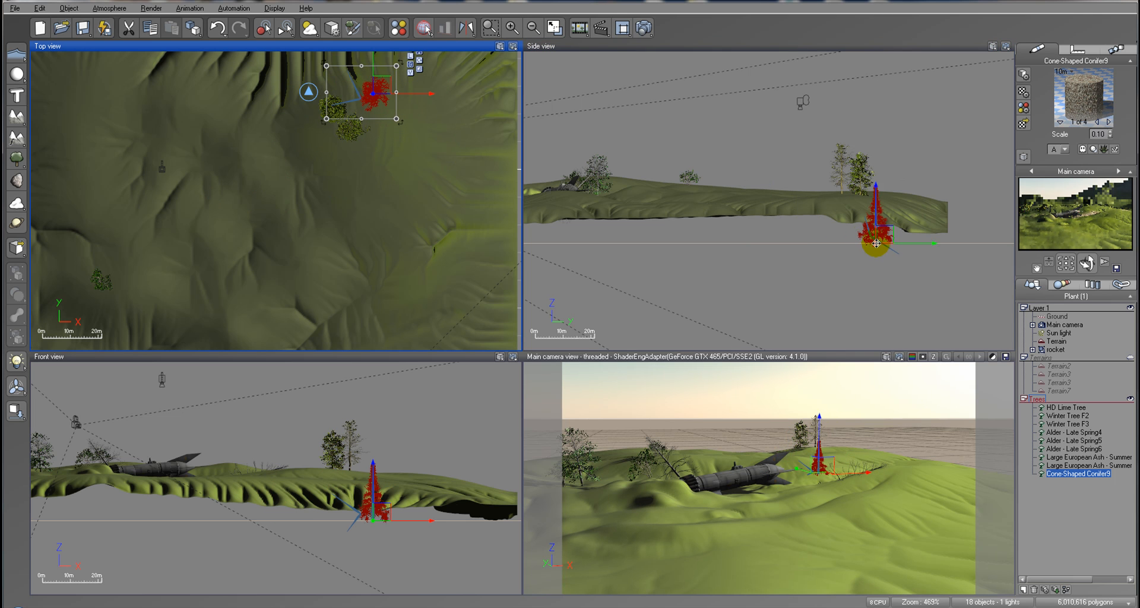
left_click_drag(887, 206, 892, 159)
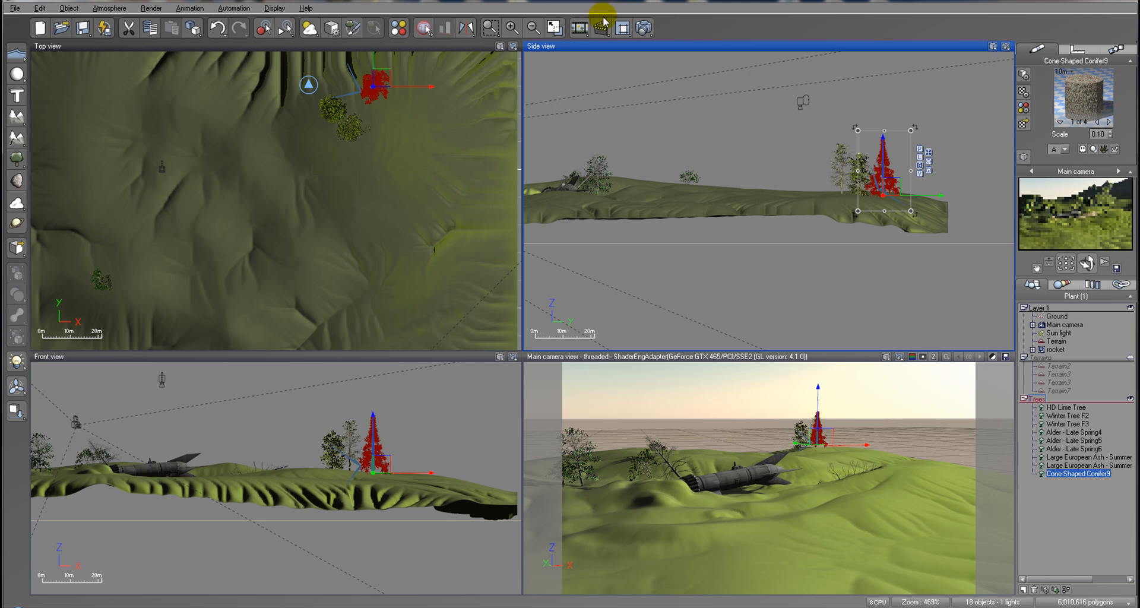
Step: Render the scene to check the distant ash and conifer group, accepting the post-render options, and dismiss the result
left_click(644, 27)
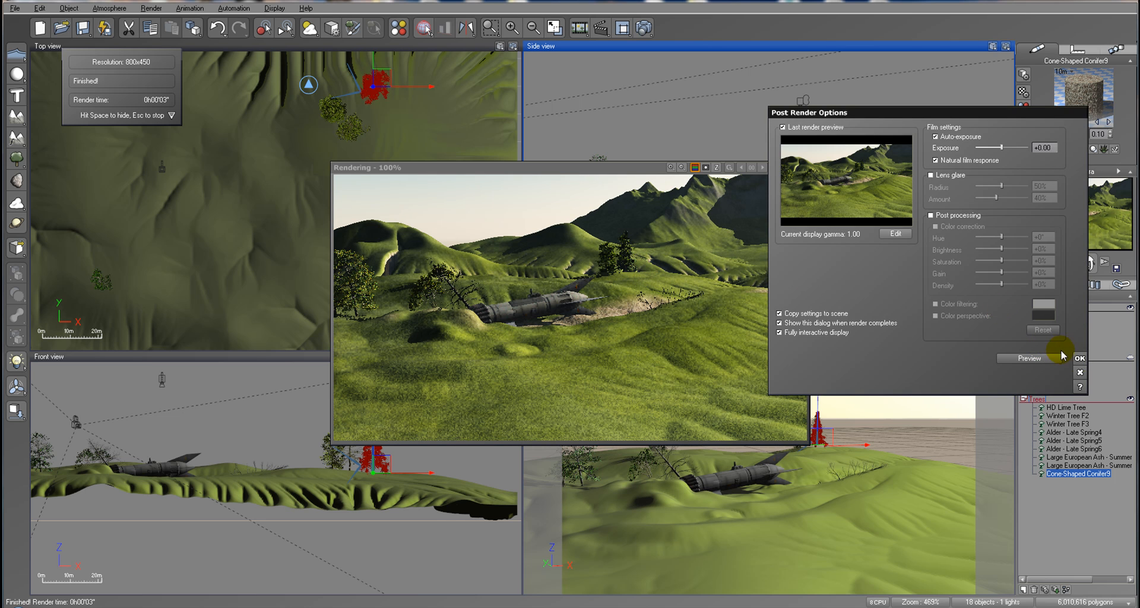
left_click(1080, 358)
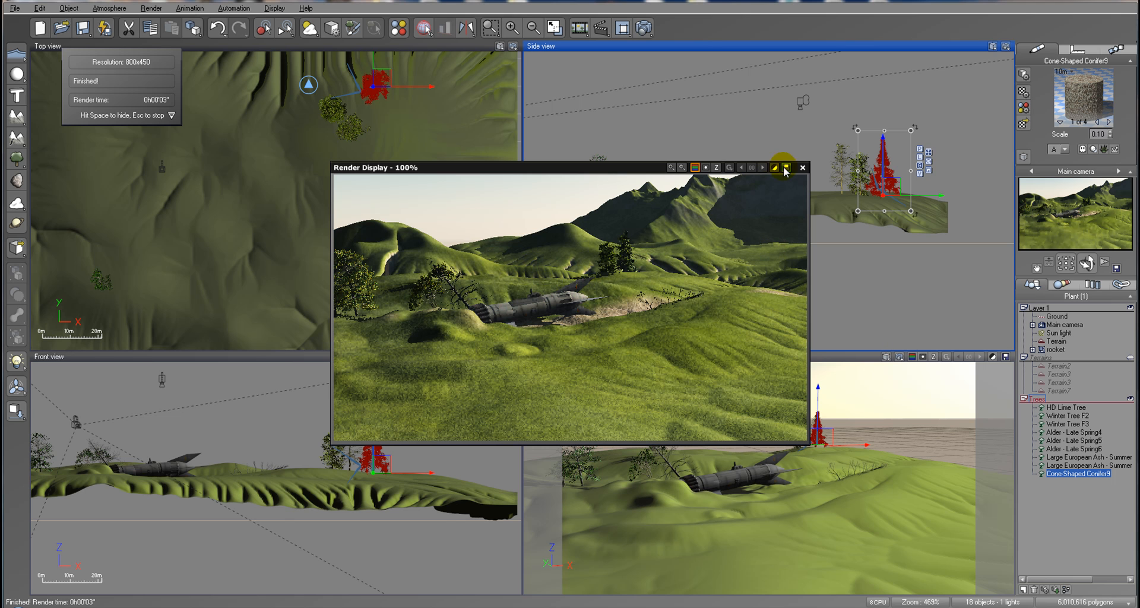
left_click(802, 168)
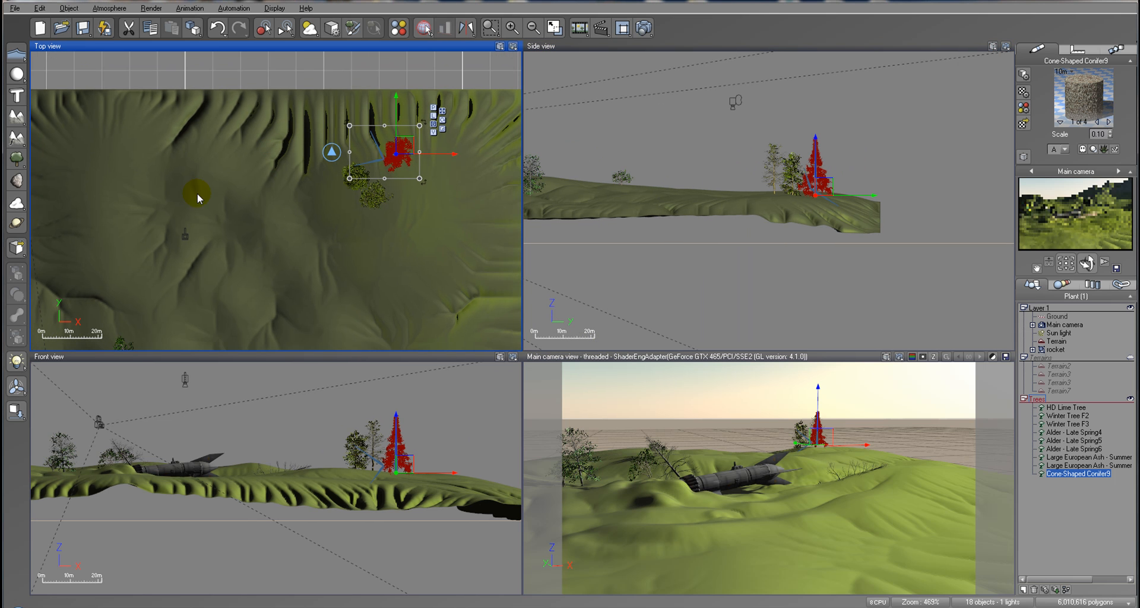
Step: Open the main terrain's material for editing and change its Chipped with paths layer to an EcoSystem
right_click(261, 184)
left_click(202, 177)
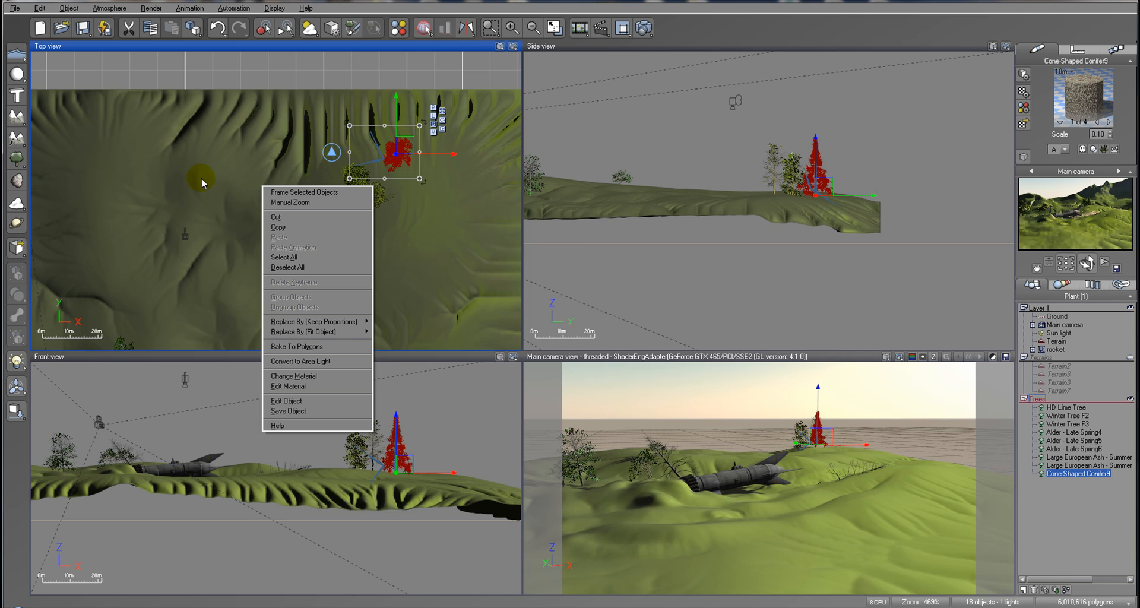
right_click(228, 183)
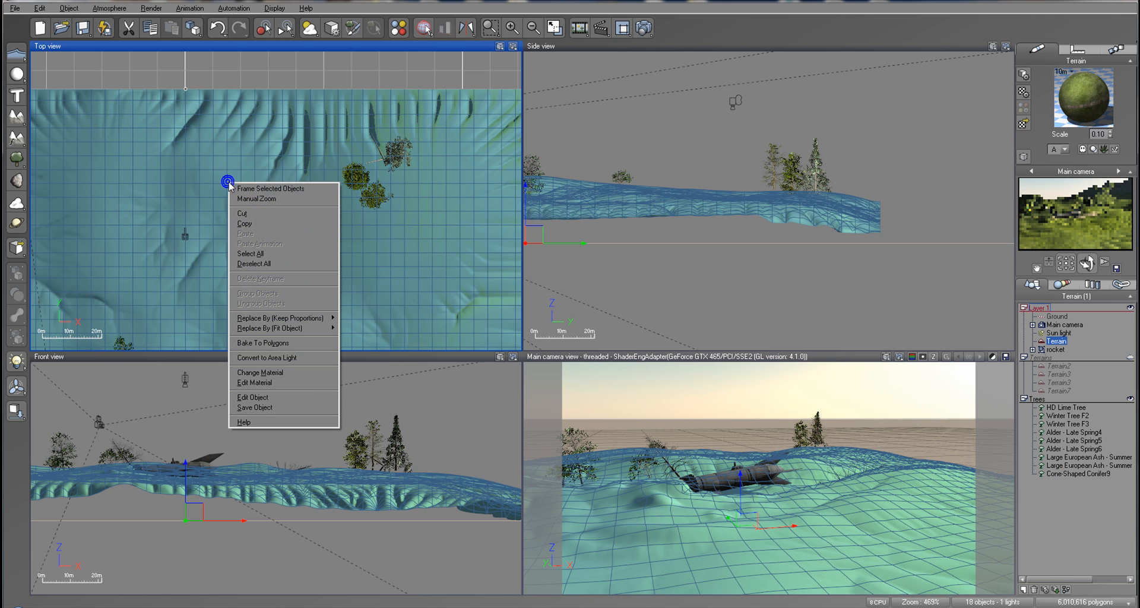
double_click(1094, 89)
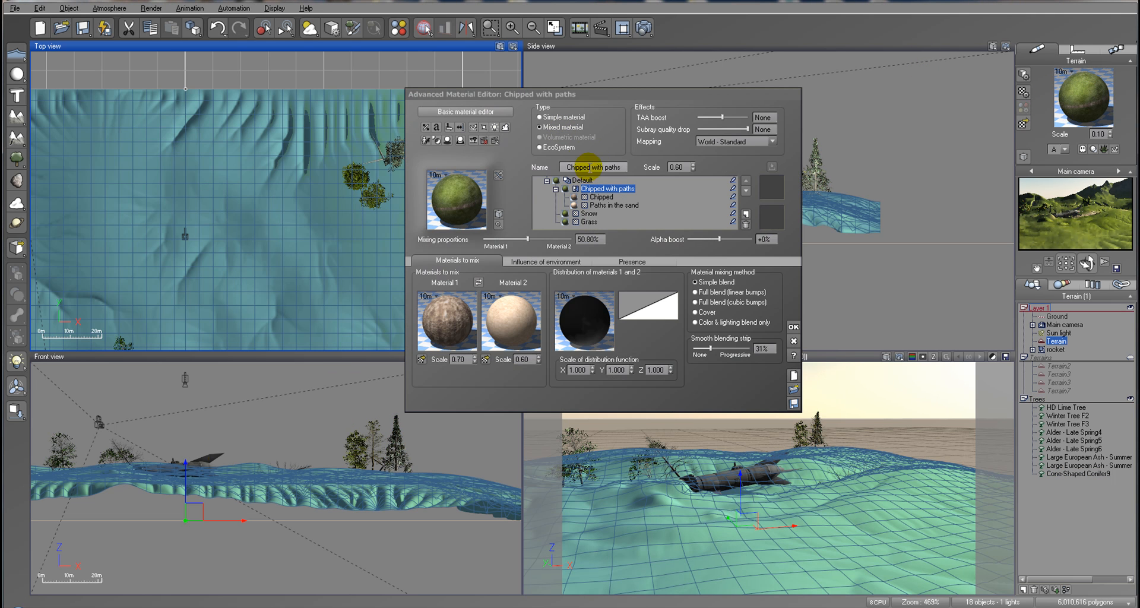
left_click(539, 147)
Step: Add Cone-Shaped Conifer, HD Lime Tree and Alder - Autumn to the terrain's EcoSystem population
left_click(552, 411)
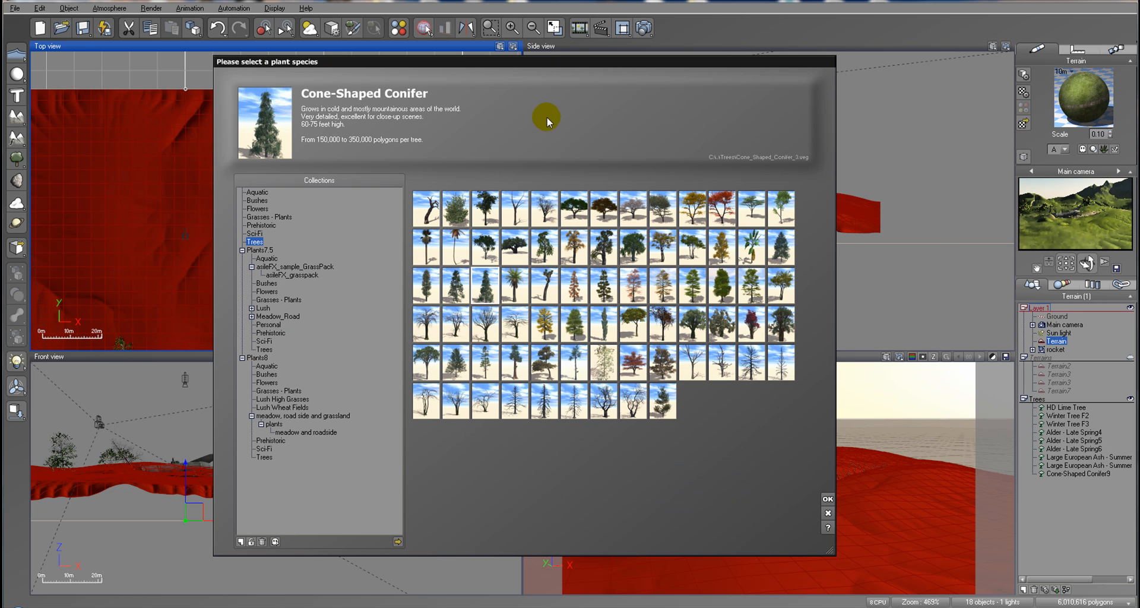
left_click_drag(542, 55, 566, 56)
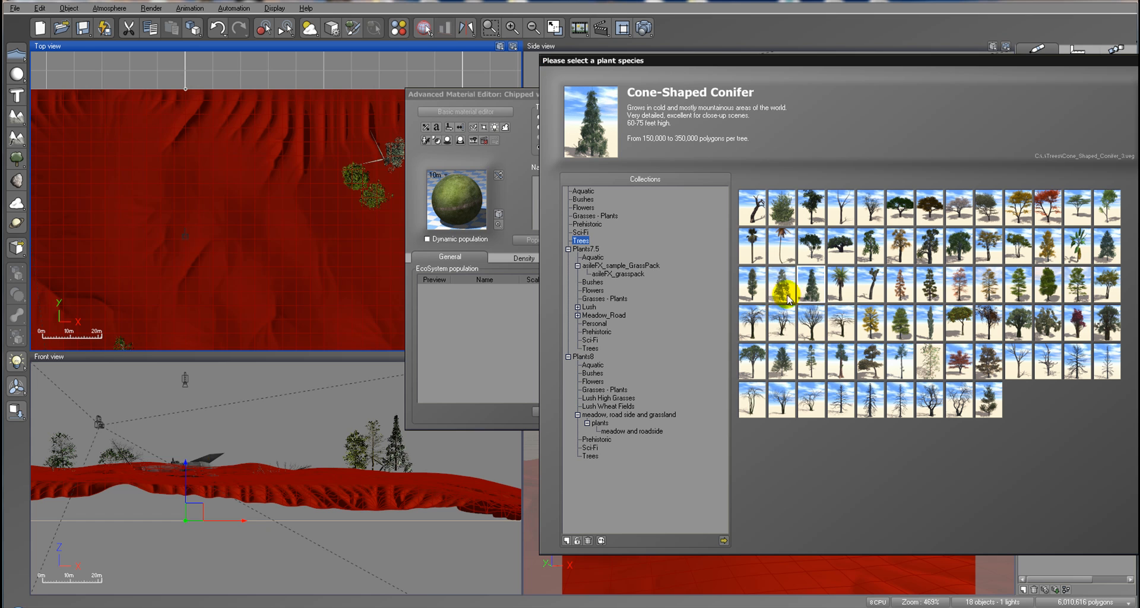
left_click_drag(452, 323, 456, 330)
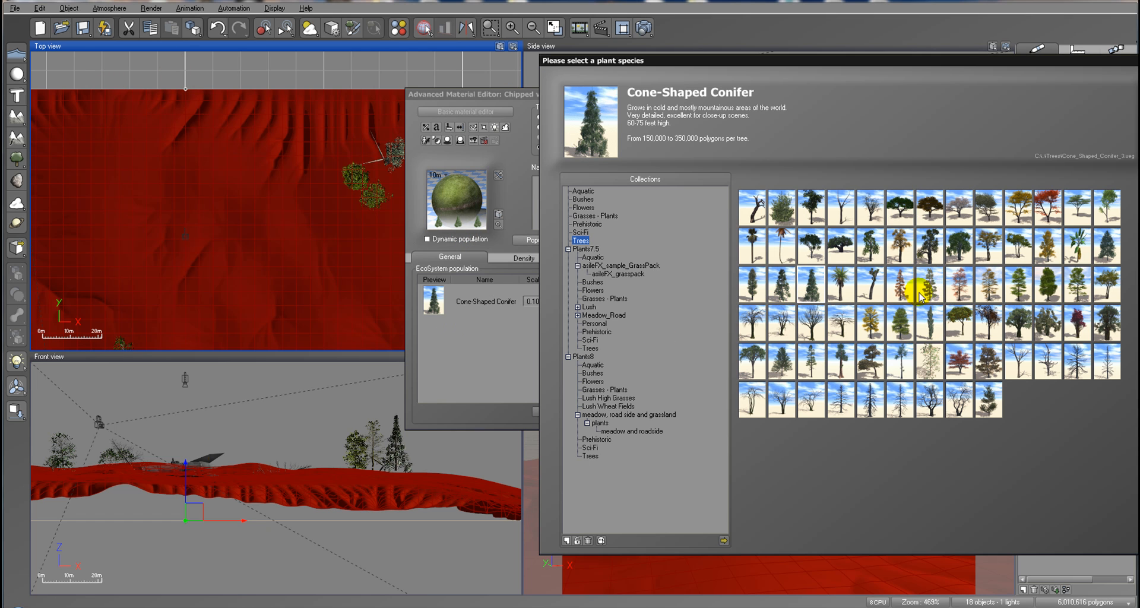
left_click(908, 324)
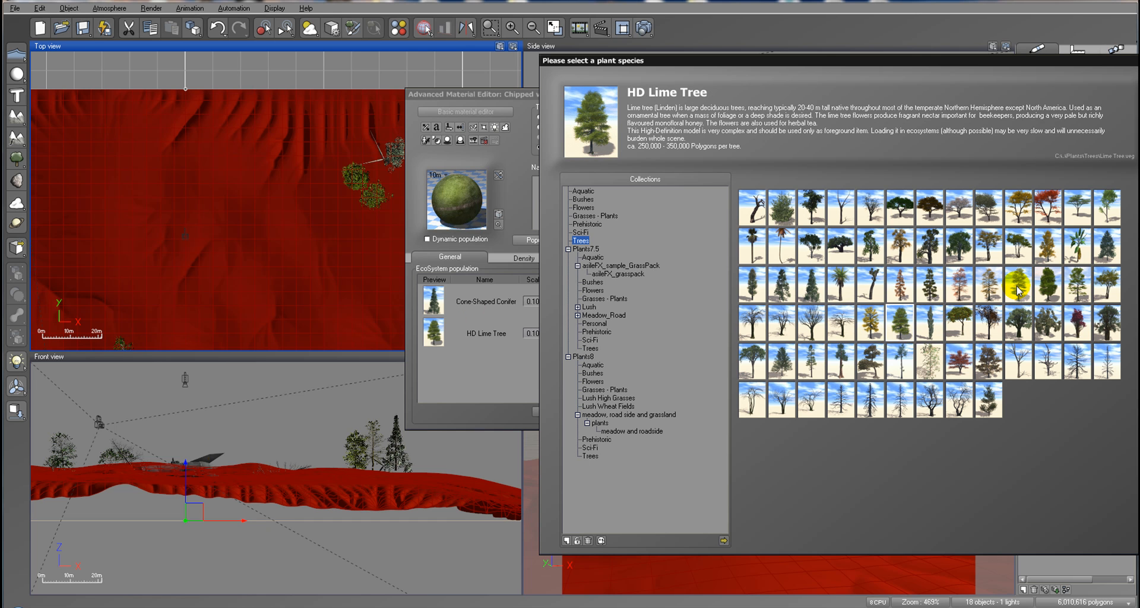
left_click(990, 243)
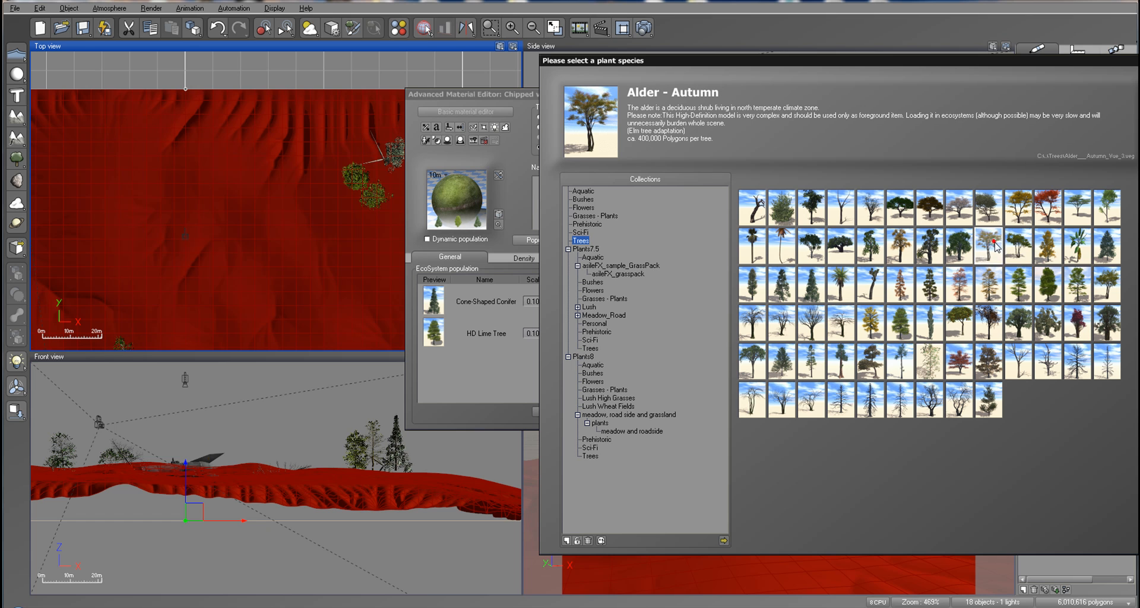
left_click_drag(721, 324, 471, 348)
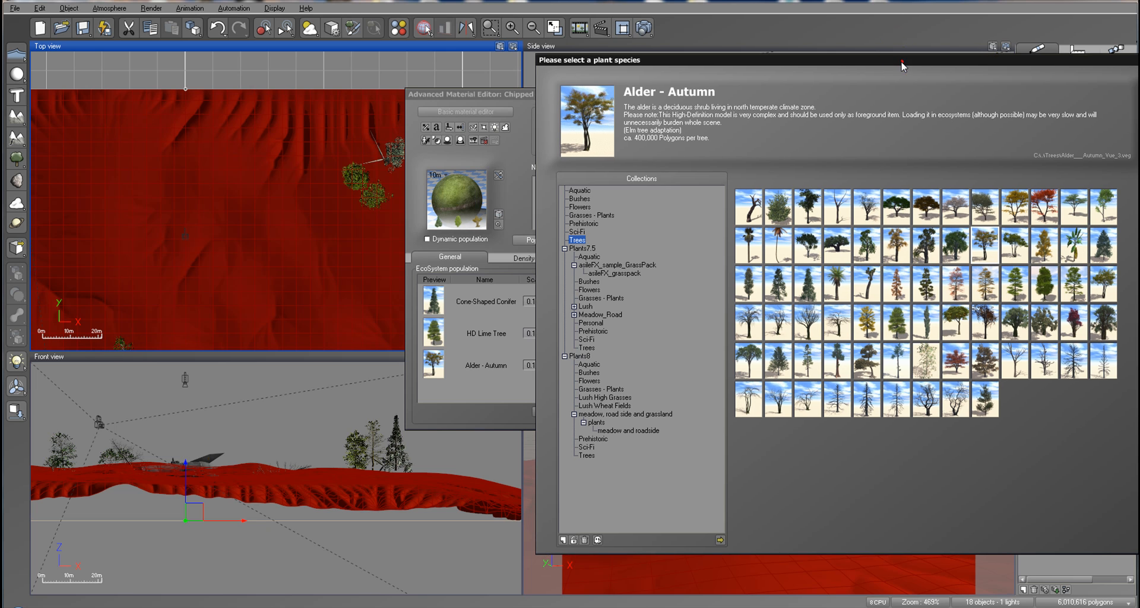
left_click_drag(901, 60, 552, 44)
left_click(805, 481)
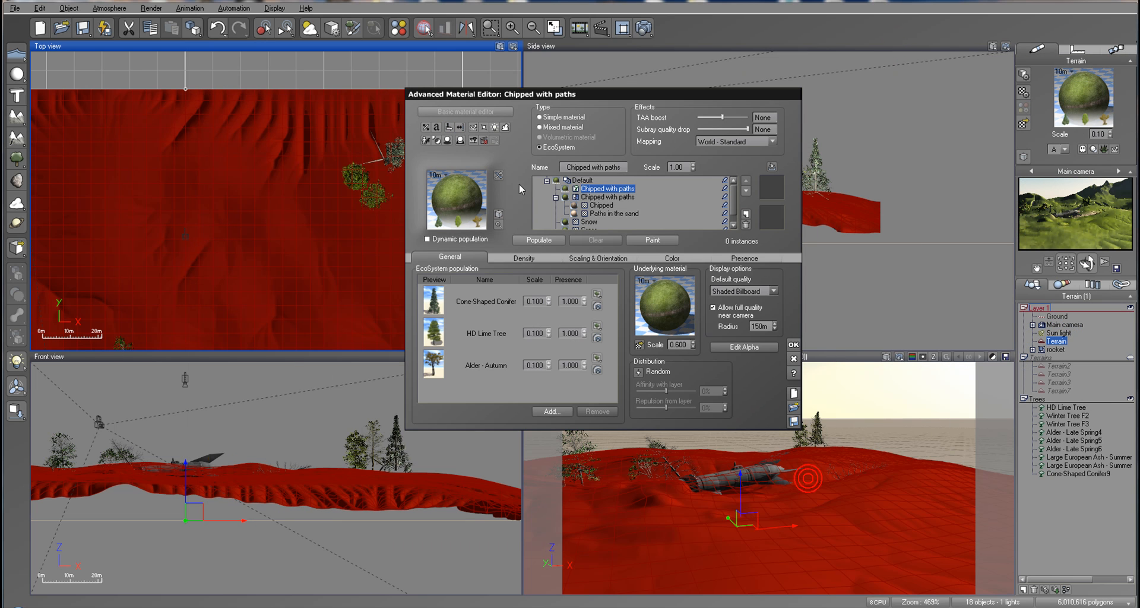
Step: Open the EcoSystem Painter for the terrain's Chipped with paths layer and use the Brush with a 51% radius
left_click_drag(525, 93, 671, 75)
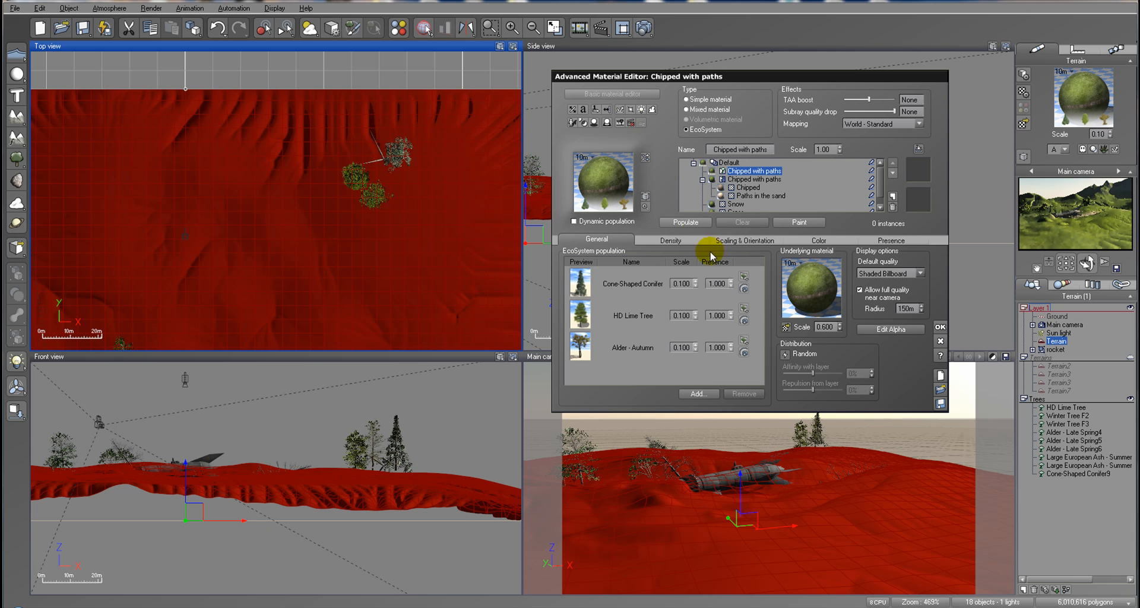
left_click(806, 222)
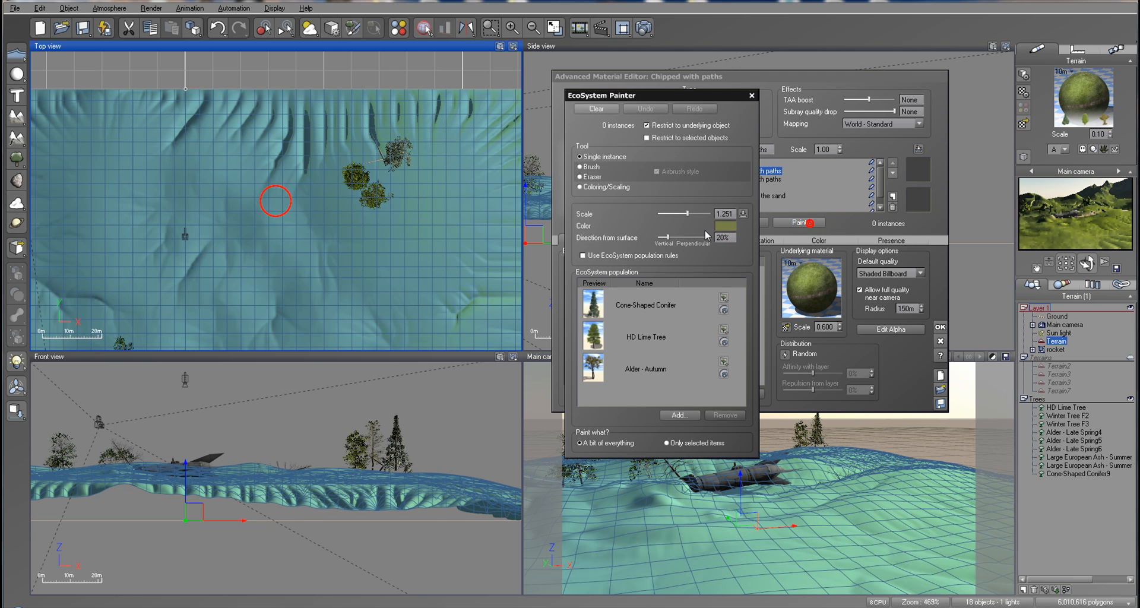
right_click_drag(238, 171, 379, 205)
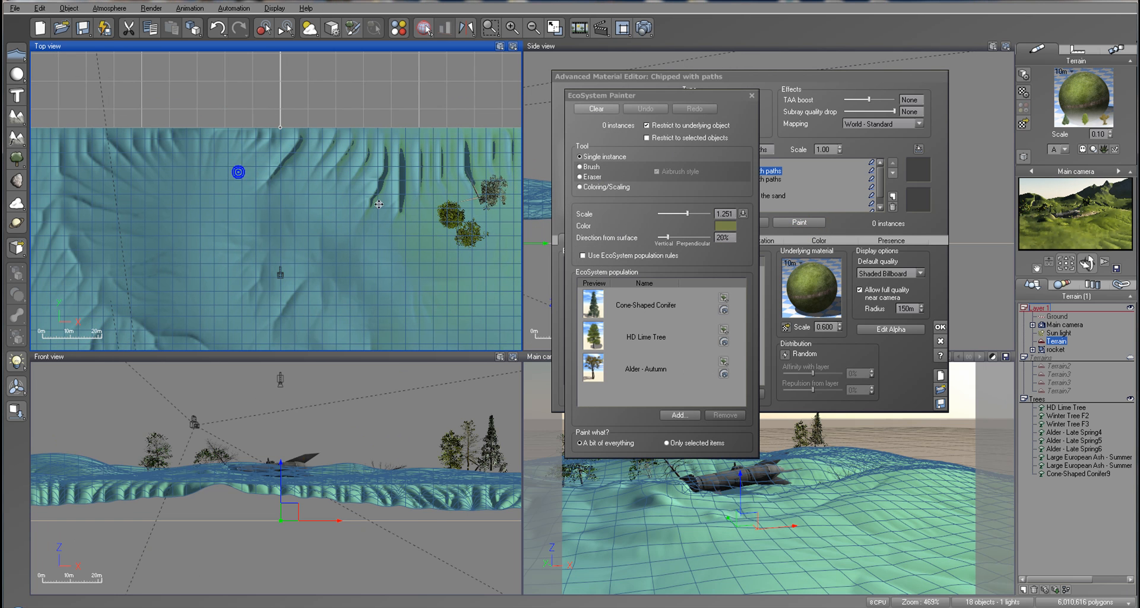
left_click(596, 168)
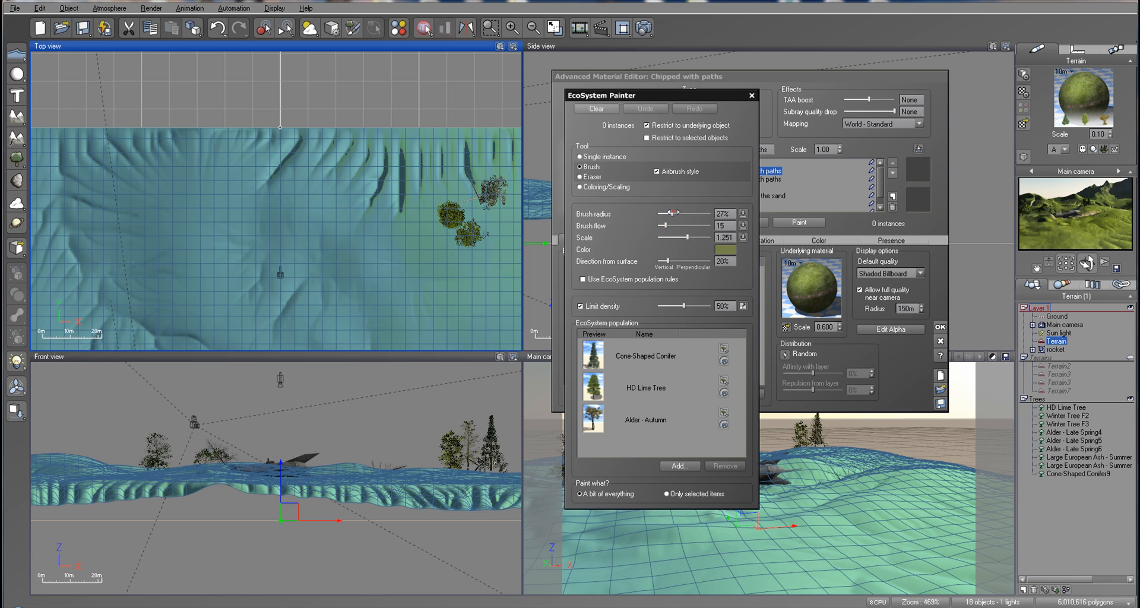
left_click_drag(683, 212, 685, 213)
Step: Paint the mixed conifer, lime and alder population along the terrain's far edge behind the rocket
mouse_move(300, 134)
left_mouse_down()
mouse_move(114, 143)
mouse_move(360, 153)
mouse_move(391, 142)
mouse_move(452, 148)
mouse_move(402, 152)
mouse_move(466, 162)
left_mouse_up()
right_click_drag(466, 162, 298, 158)
mouse_move(297, 158)
left_mouse_down()
mouse_move(448, 145)
mouse_move(446, 127)
mouse_move(320, 138)
left_mouse_up()
right_click_drag(321, 139, 458, 123)
mouse_move(275, 120)
left_mouse_down()
mouse_move(223, 152)
mouse_move(158, 135)
mouse_move(117, 140)
mouse_move(202, 141)
left_mouse_up()
mouse_move(264, 168)
right_mouse_down()
mouse_move(132, 68)
mouse_move(79, 103)
right_mouse_up()
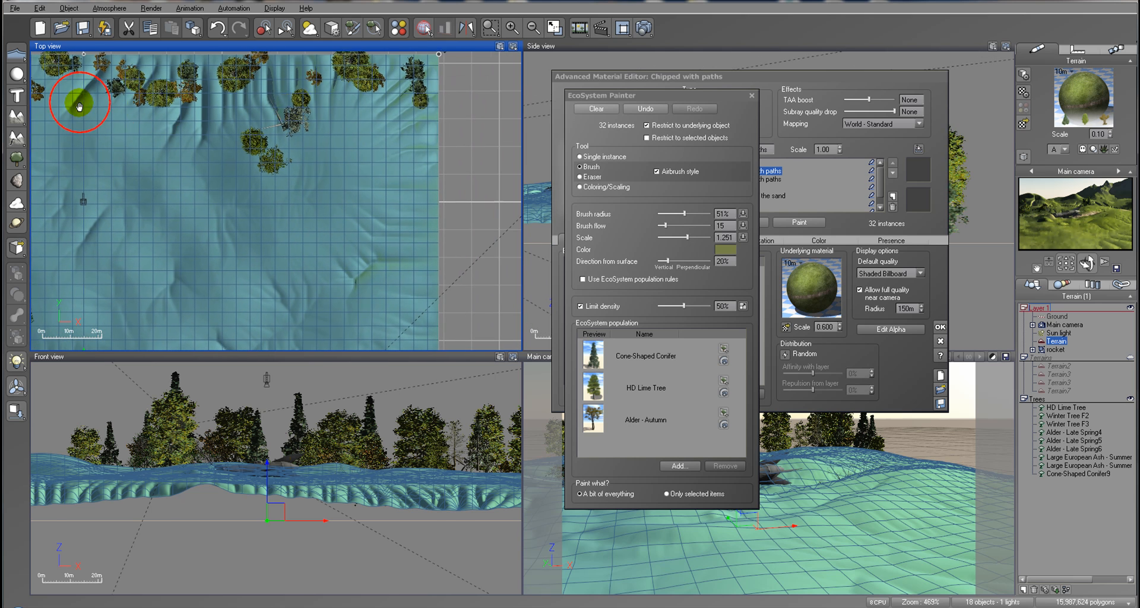
mouse_move(443, 110)
left_mouse_down()
mouse_move(443, 136)
mouse_move(393, 92)
left_mouse_up()
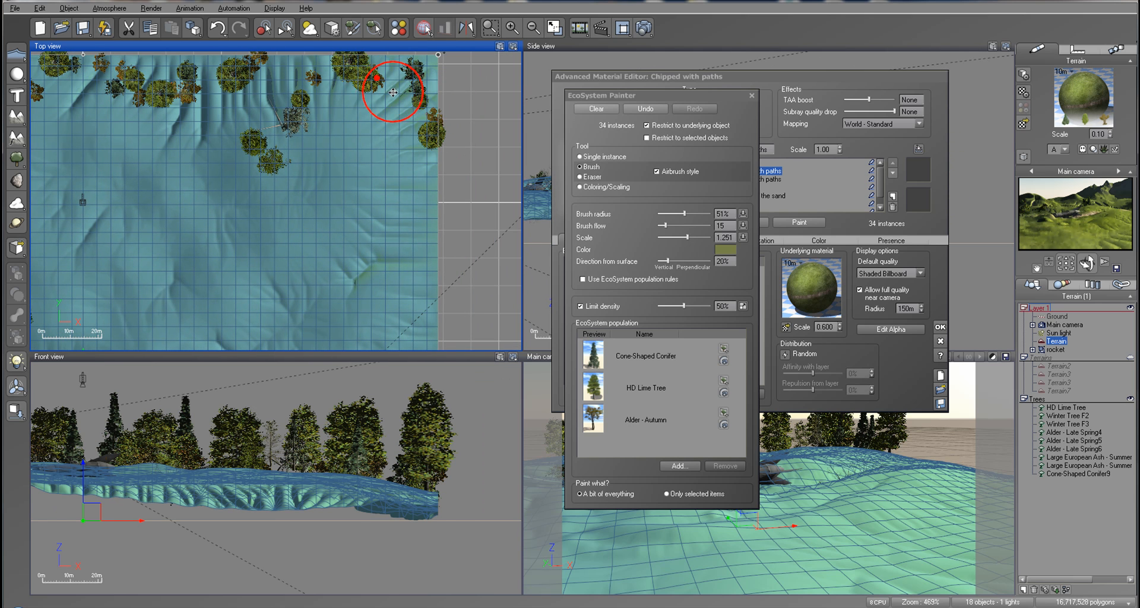
left_click(340, 105)
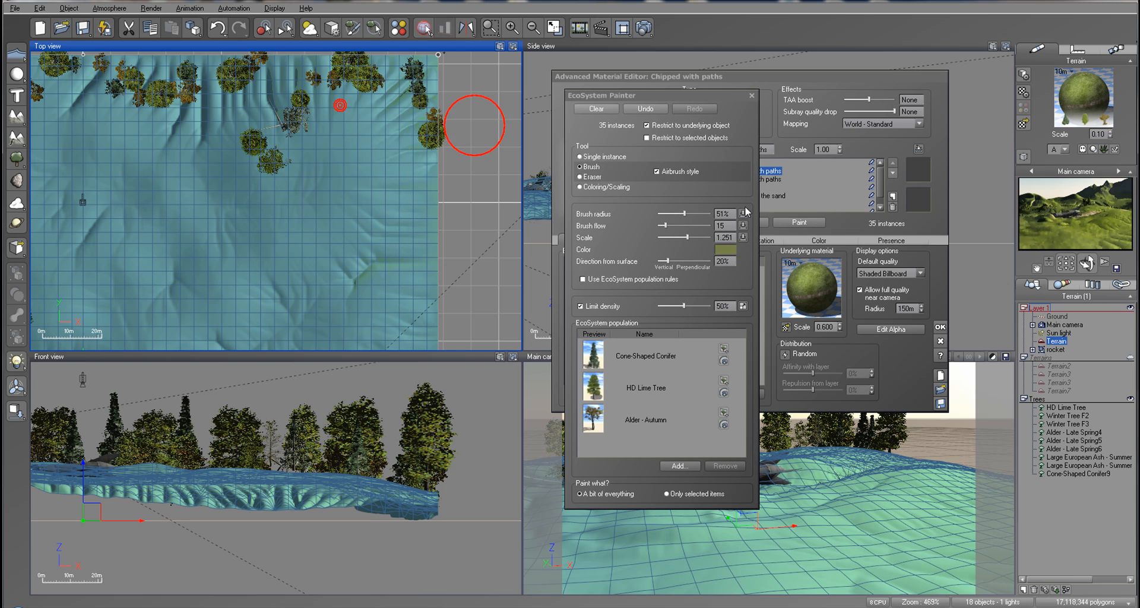
Step: Turn off the brush's density limit and paint more mixed trees across the terrain's far edge to thicken the tree line
left_click(586, 306)
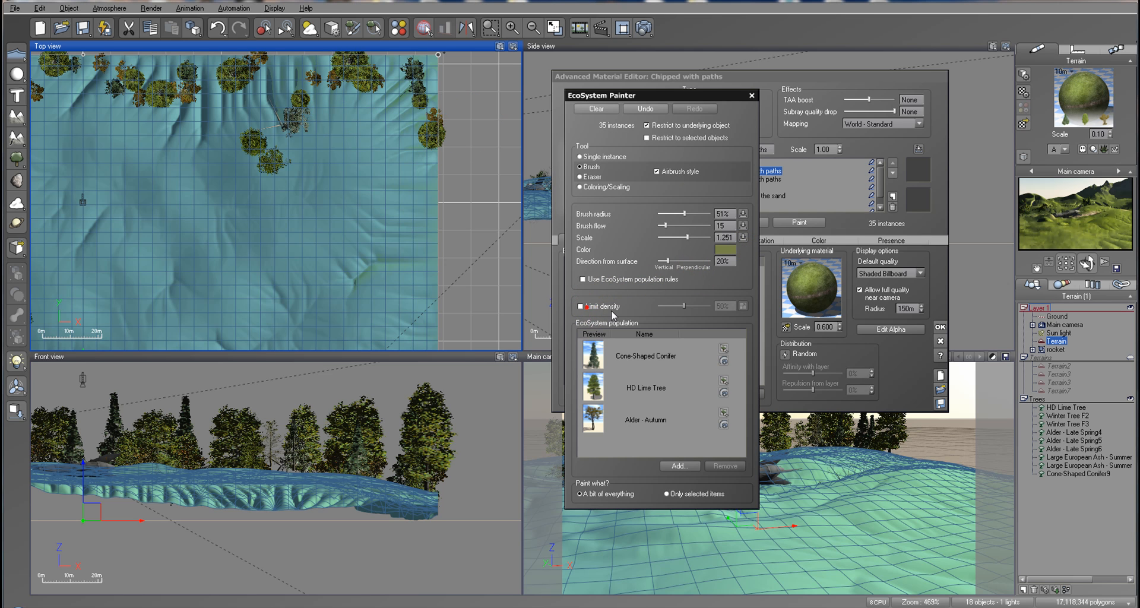
left_click_drag(300, 76, 206, 78)
right_click_drag(206, 78, 385, 81)
left_click_drag(385, 80, 375, 74)
right_click_drag(244, 75, 346, 101)
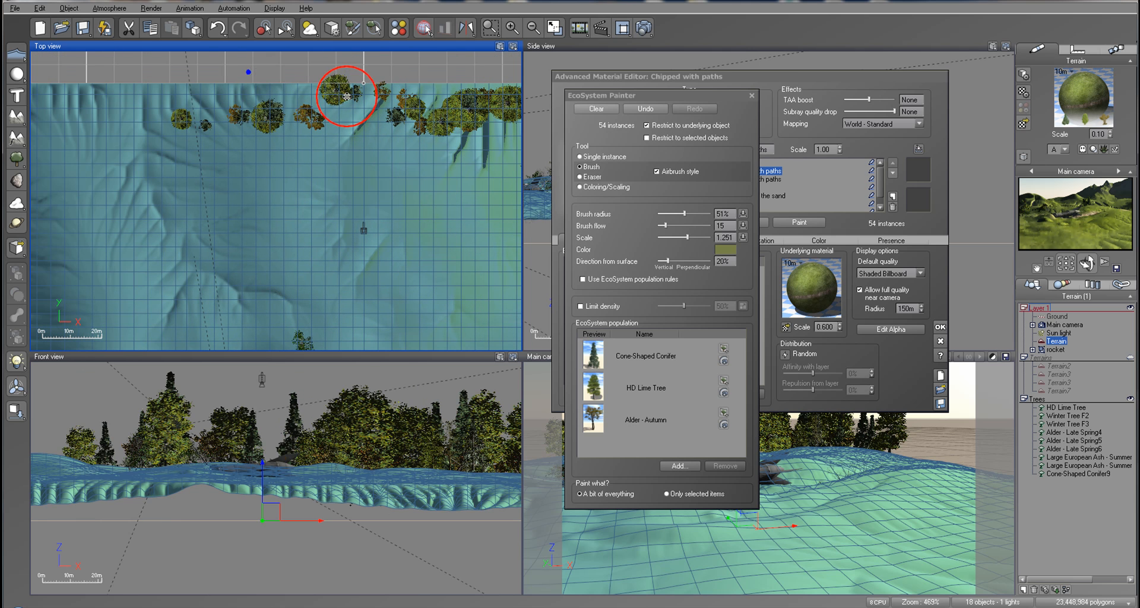
left_click_drag(305, 99, 150, 101)
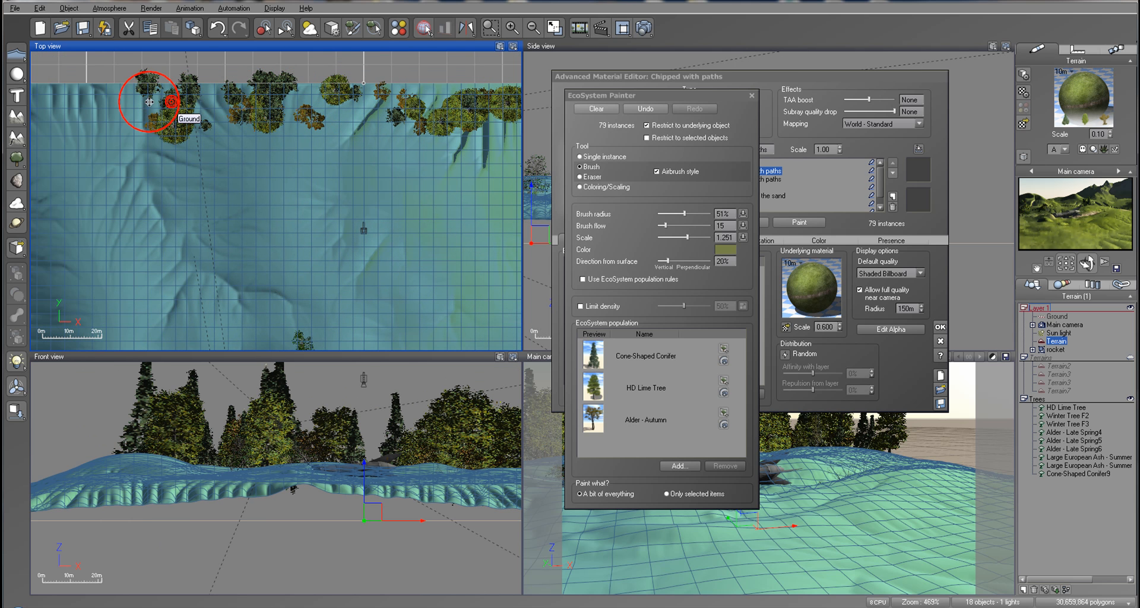
Step: Render the scene to check the painted tree line, accepting the post-render options, and dismiss the result
left_click(643, 29)
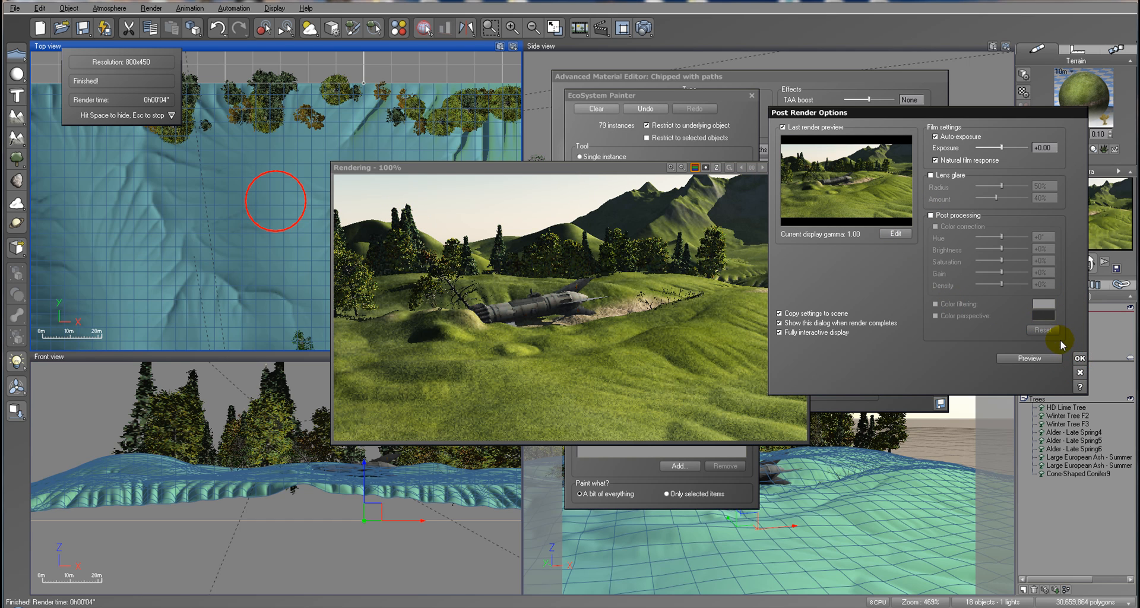
left_click(1079, 358)
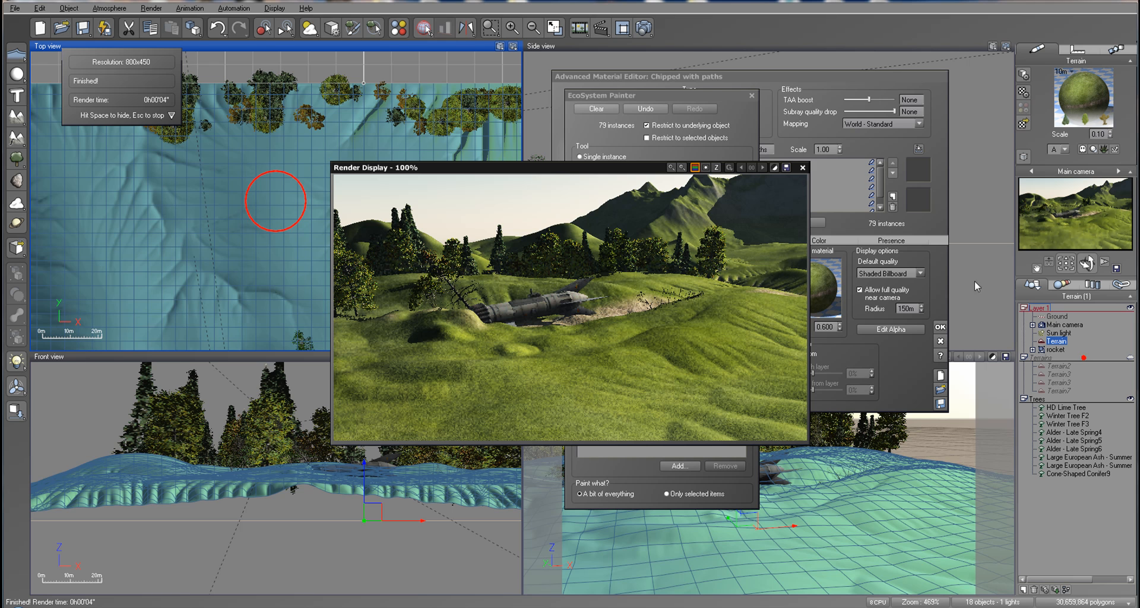
left_click(803, 168)
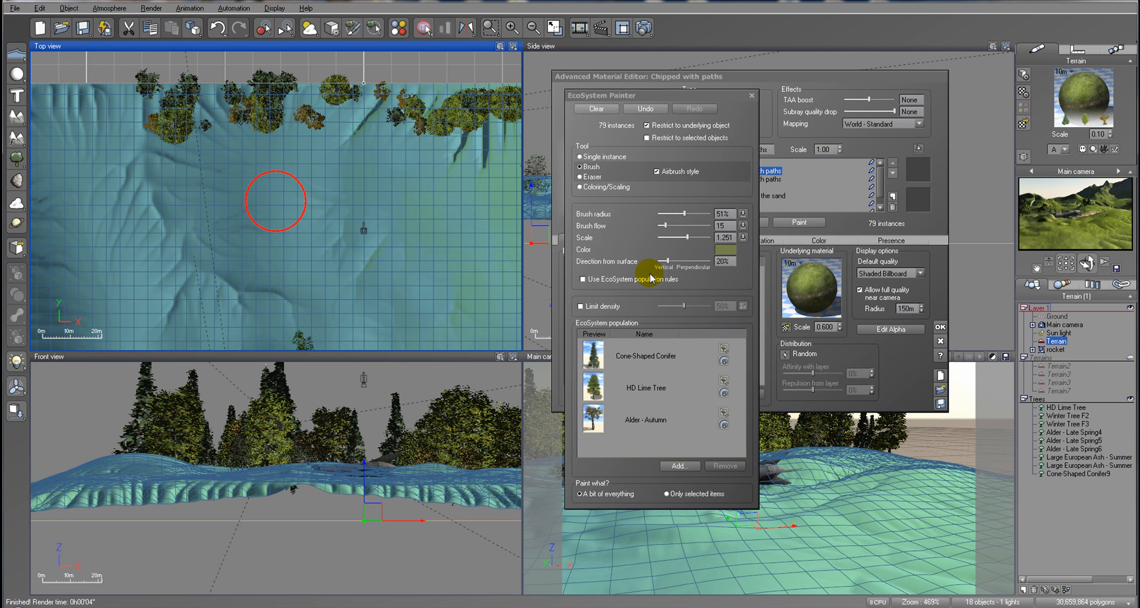
Step: Erase a clump of trees from the far edge with the Eraser and check the thinned tree line in a render
left_click(594, 178)
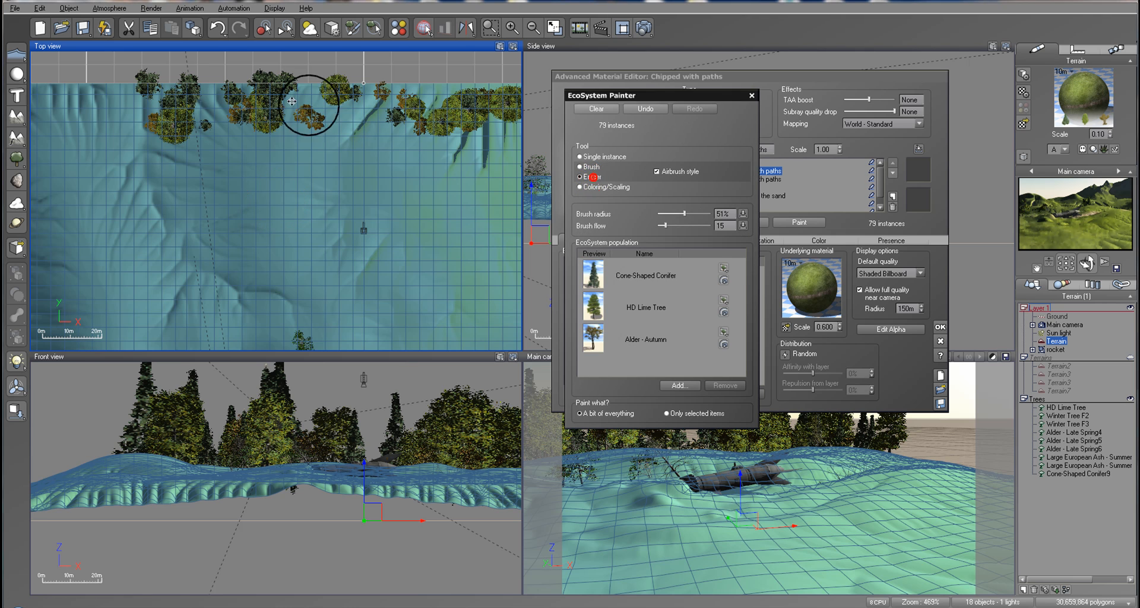
left_click(271, 80)
left_click(646, 27)
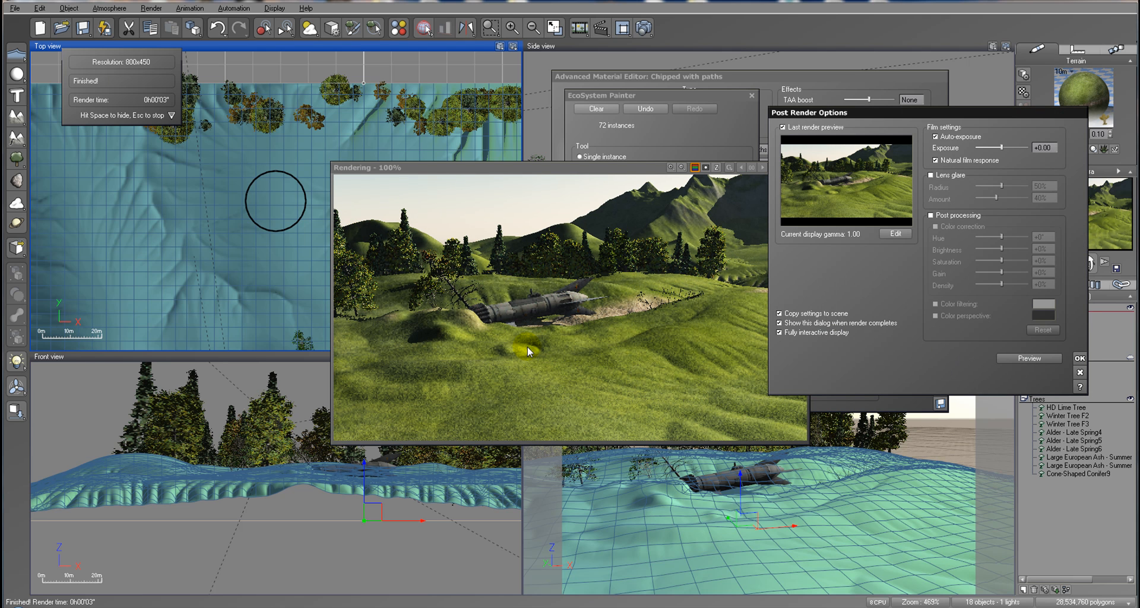
left_click(1079, 359)
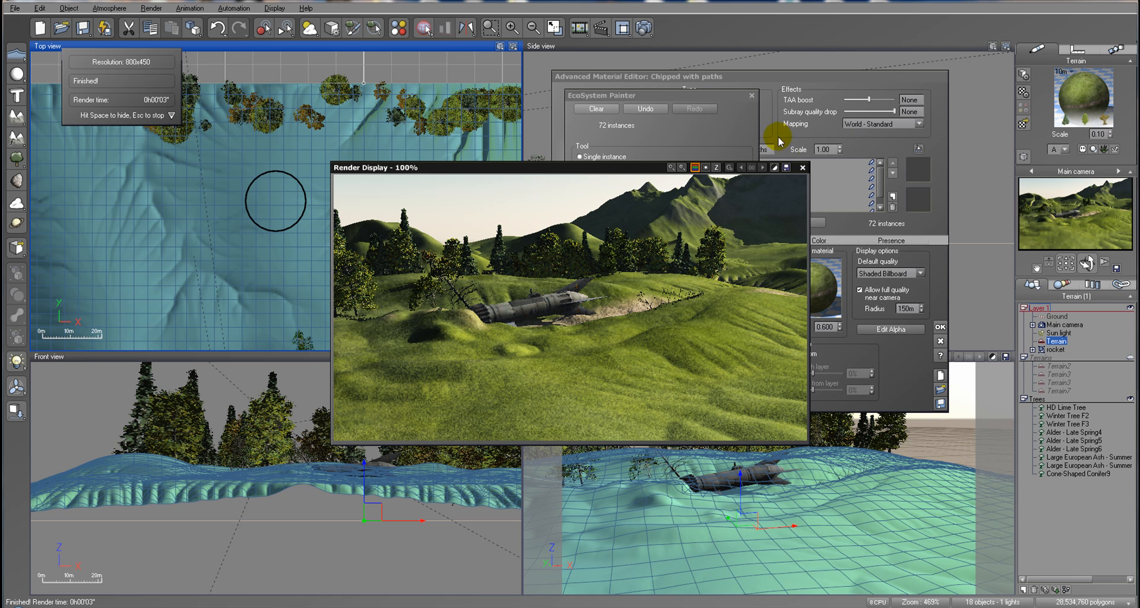
left_click(803, 170)
Step: Close the EcoSystem Painter and accept the terrain's EcoSystem material
scroll(364, 107, "up", 3)
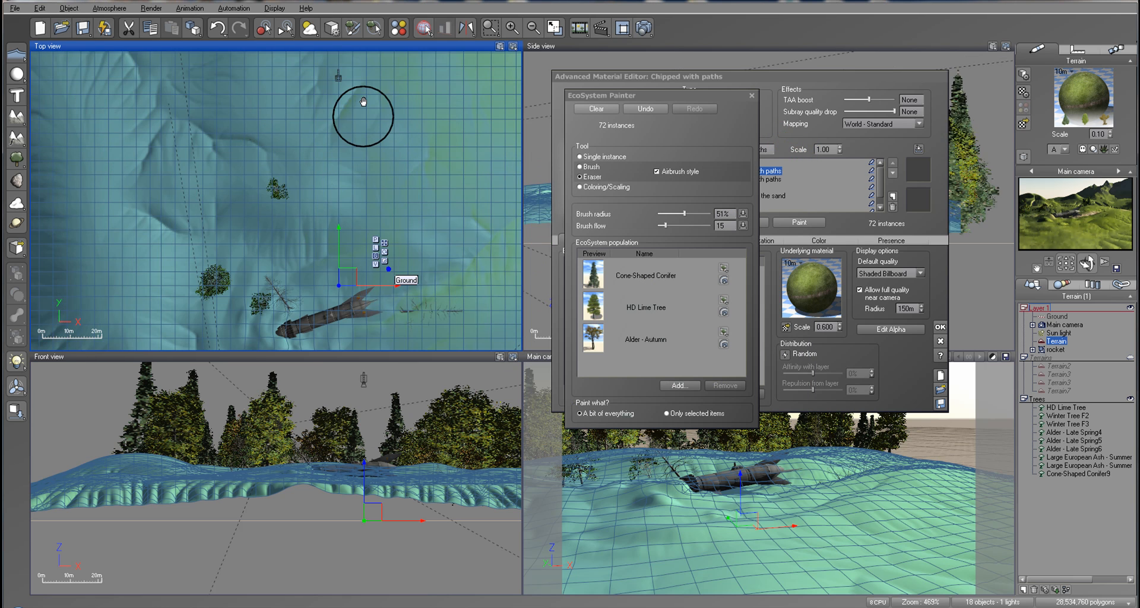
right_click_drag(393, 244, 394, 102)
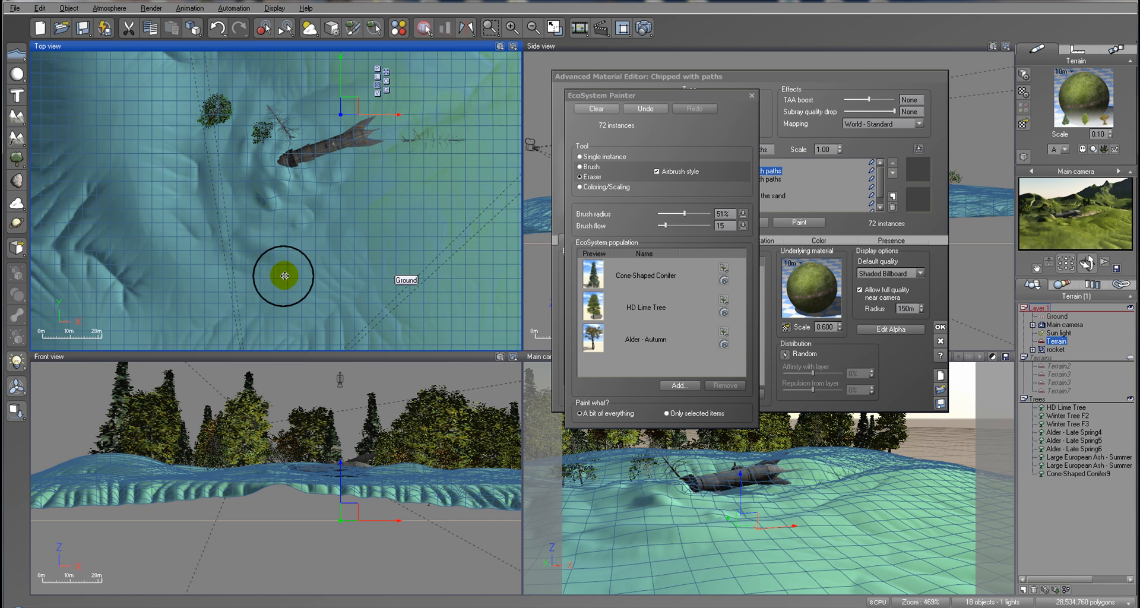
left_click(753, 95)
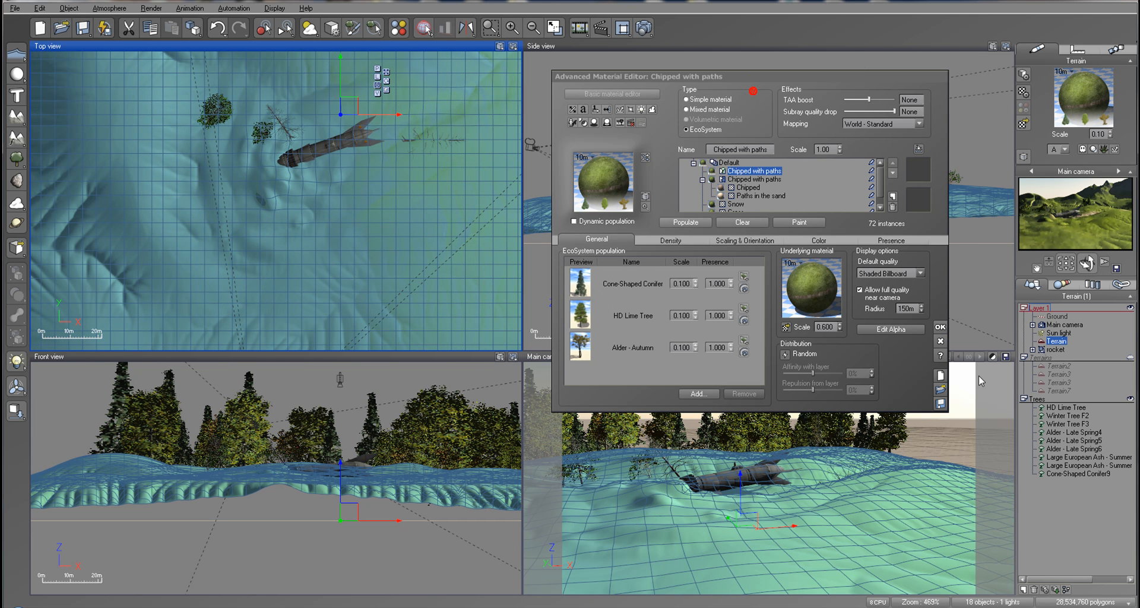
left_click(940, 326)
Step: Add a Large European Ash - Summer Lushy Dark Green, move it into the foreground near the camera and raise it onto the terrain
right_click_drag(377, 217, 386, 204)
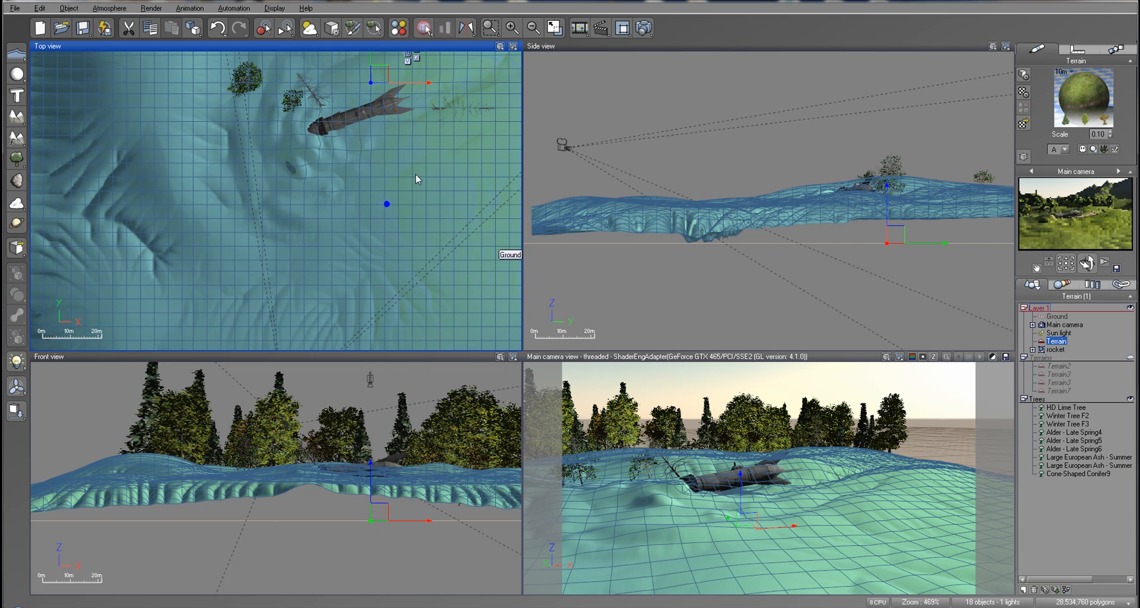
left_click(20, 162)
left_click(669, 268)
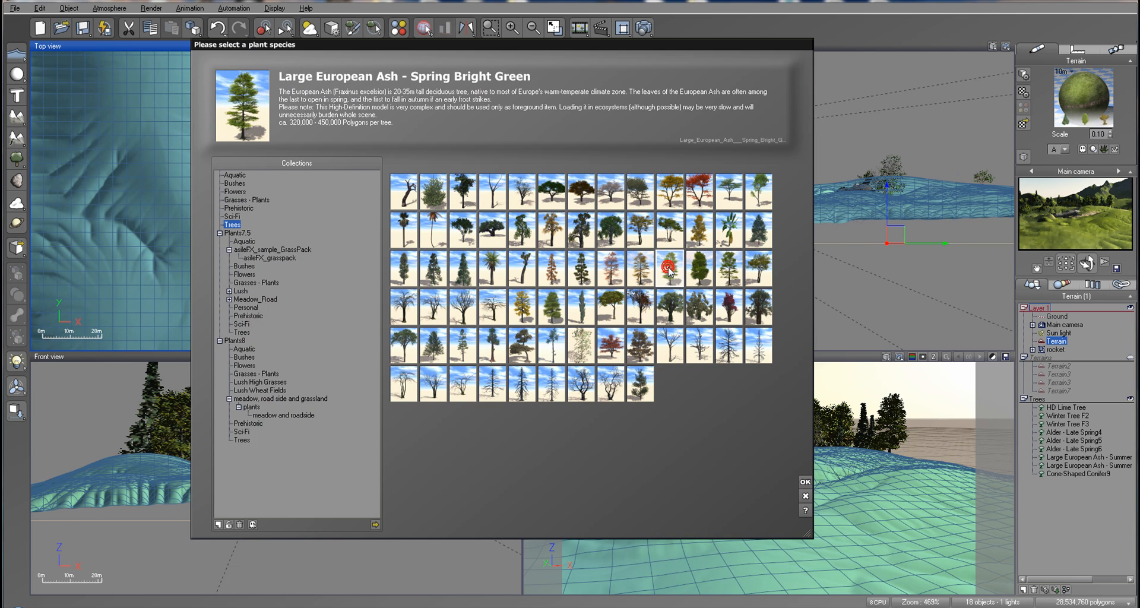
left_click(701, 268)
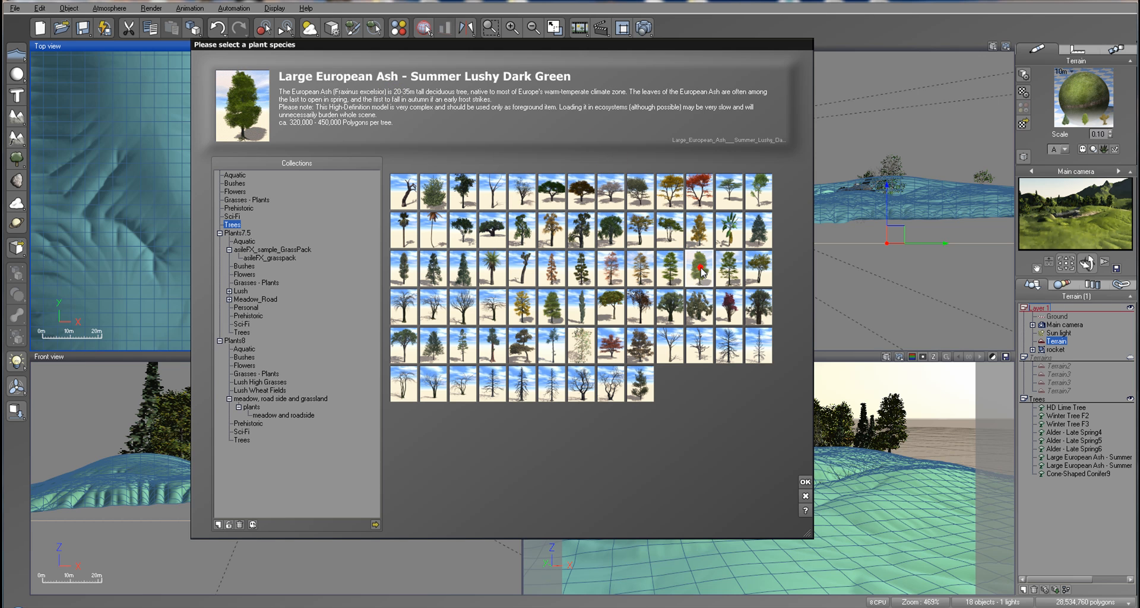
left_click(806, 483)
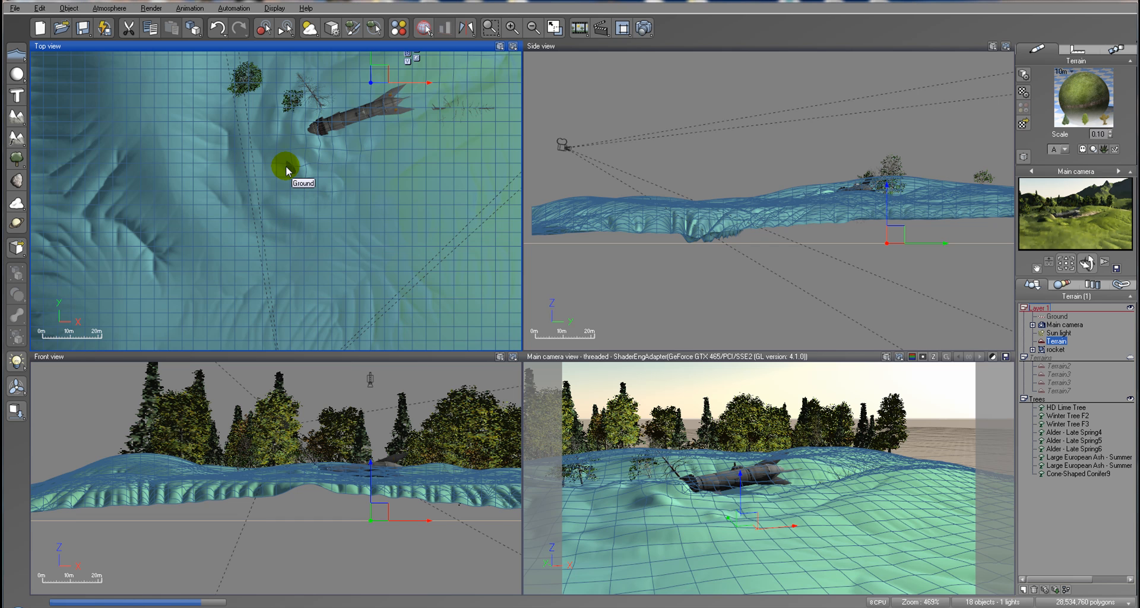
left_click_drag(280, 177, 301, 308)
left_click_drag(663, 234, 642, 187)
Step: Render the scene to check the foreground ash, accepting the post-render options, and dismiss the result
left_click(580, 25)
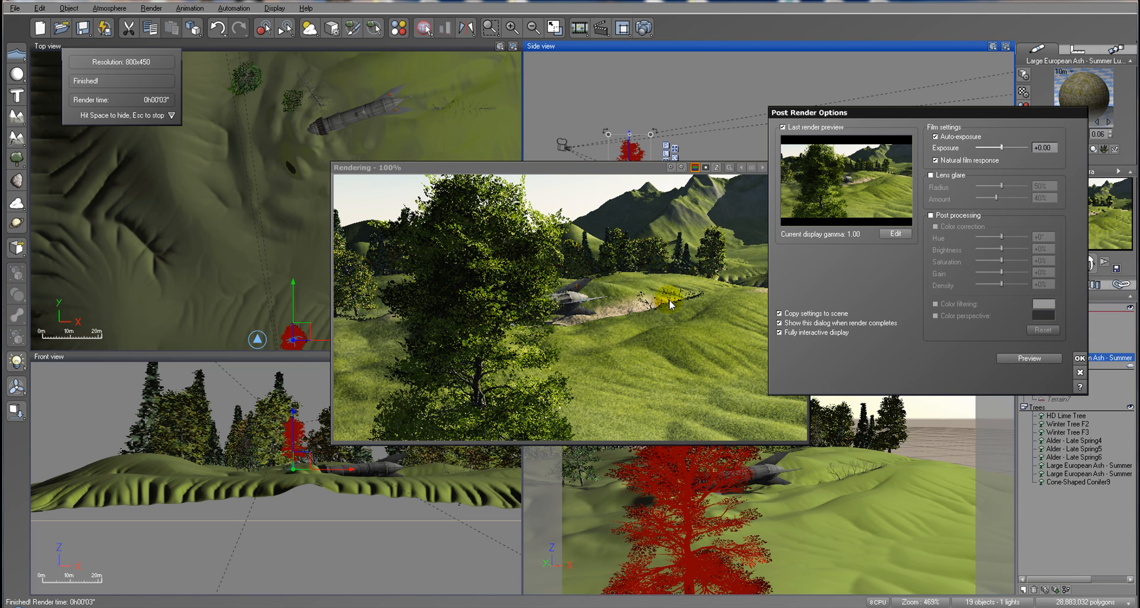
left_click(1080, 358)
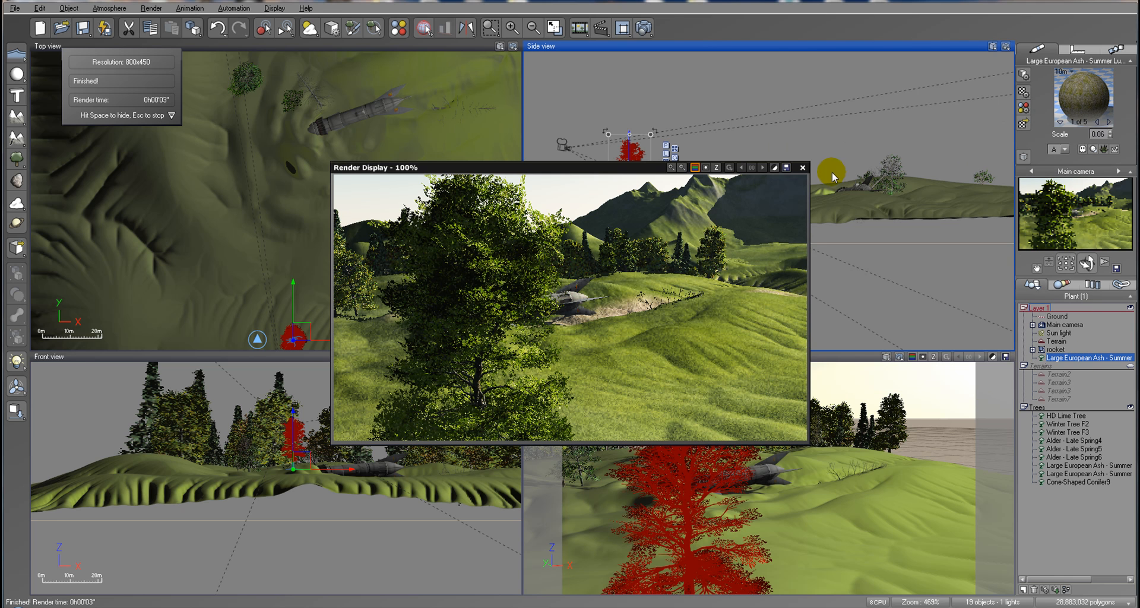
left_click(801, 168)
Step: Reposition the ash on the terrain so it frames the left side of the camera shot without covering the rocket
left_click(391, 162)
left_click_drag(312, 279, 296, 204)
mouse_move(773, 188)
left_mouse_down()
mouse_move(759, 204)
mouse_move(762, 196)
left_mouse_up()
left_click(17, 410)
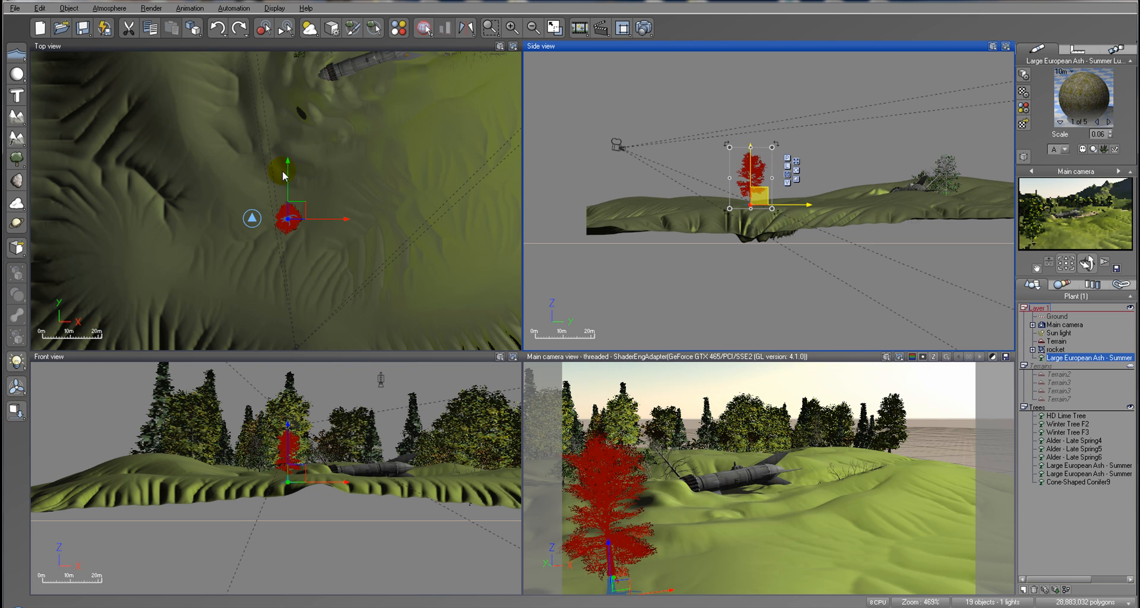
left_click_drag(299, 208, 294, 238)
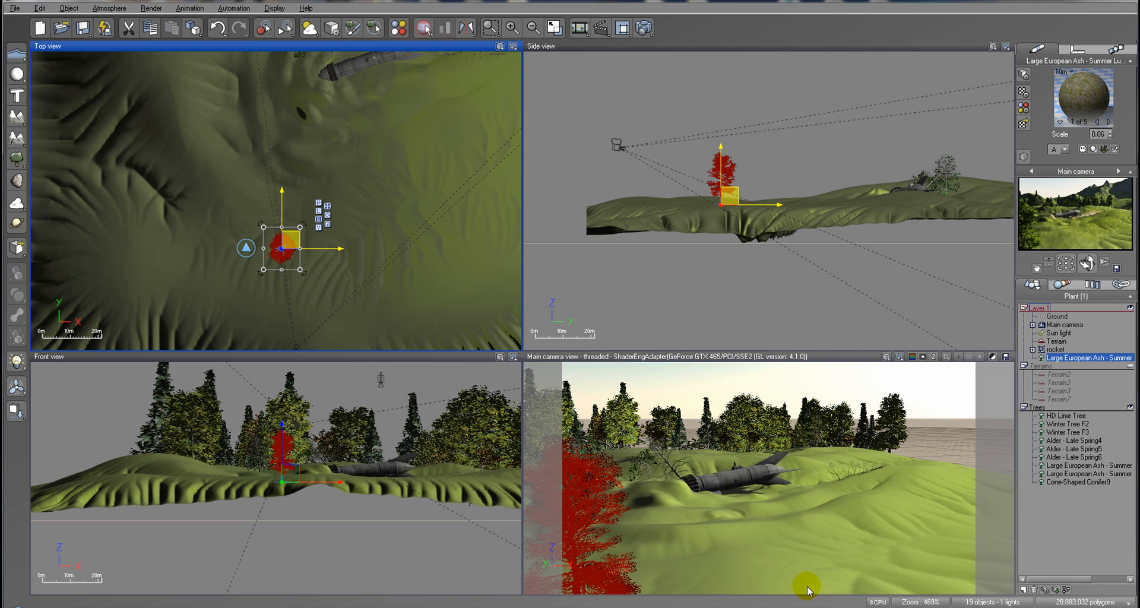
Step: Move the foreground Large European Ash into the Trees layer
left_click_drag(1077, 357, 1078, 409)
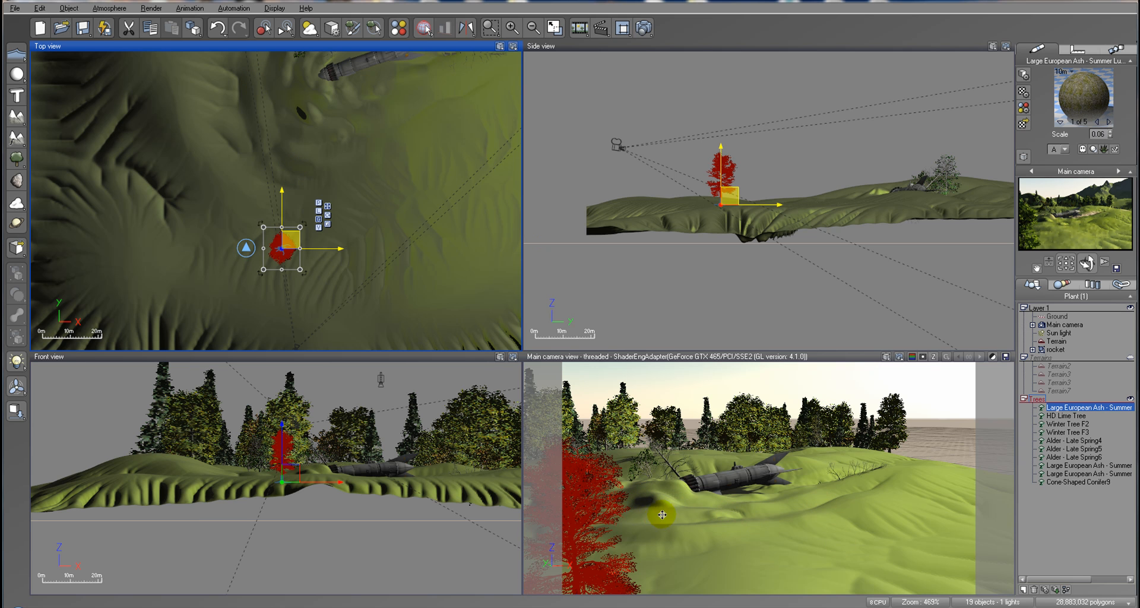
left_click(355, 172)
right_click_drag(386, 140, 370, 200)
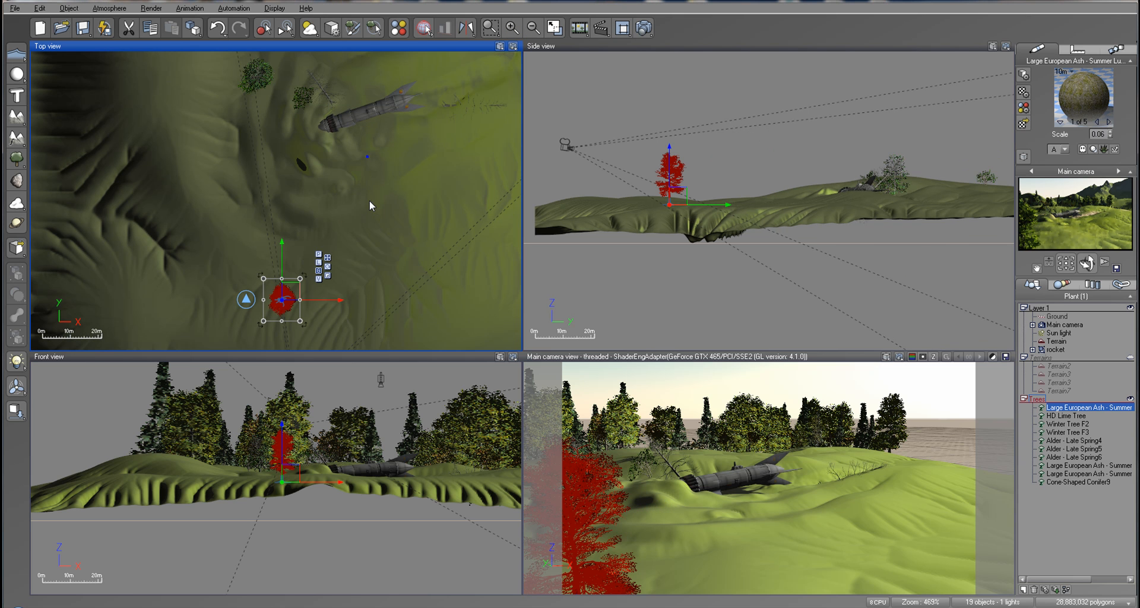